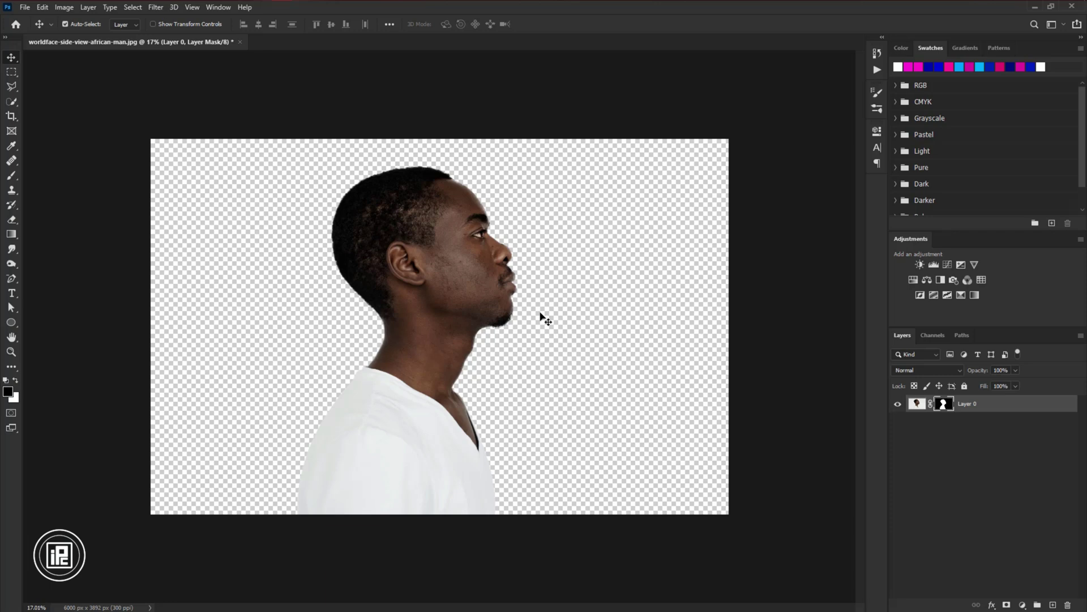
Create a blank white Letter-size print document, 8.5 × 11 in at 300 ppi
{"action": "left_click", "coordinate": [25, 7]}
{"action": "left_click", "coordinate": [52, 26]}
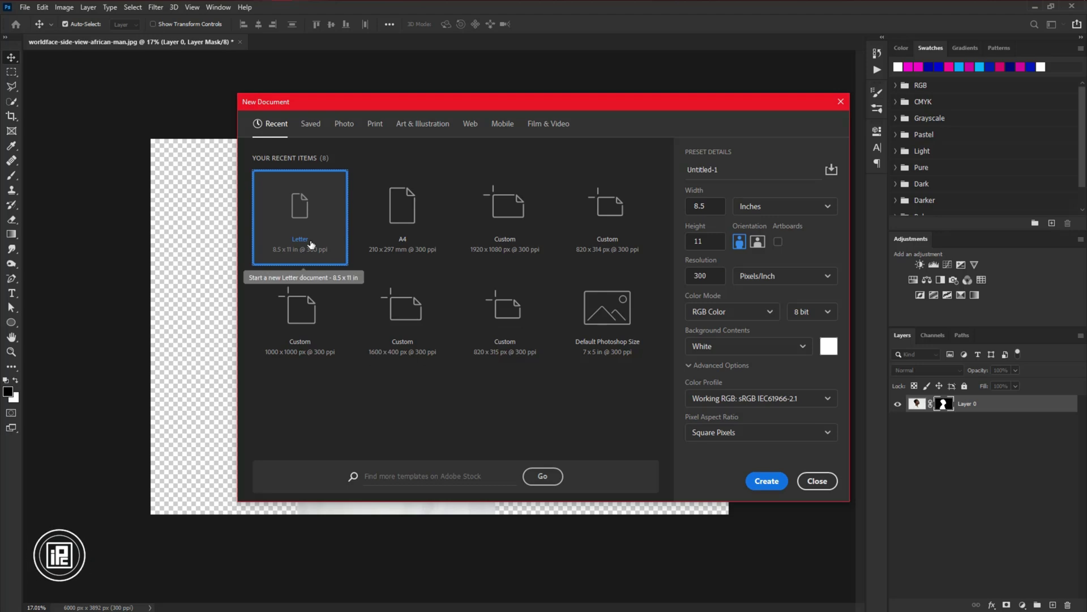
{"action": "left_click", "coordinate": [373, 125]}
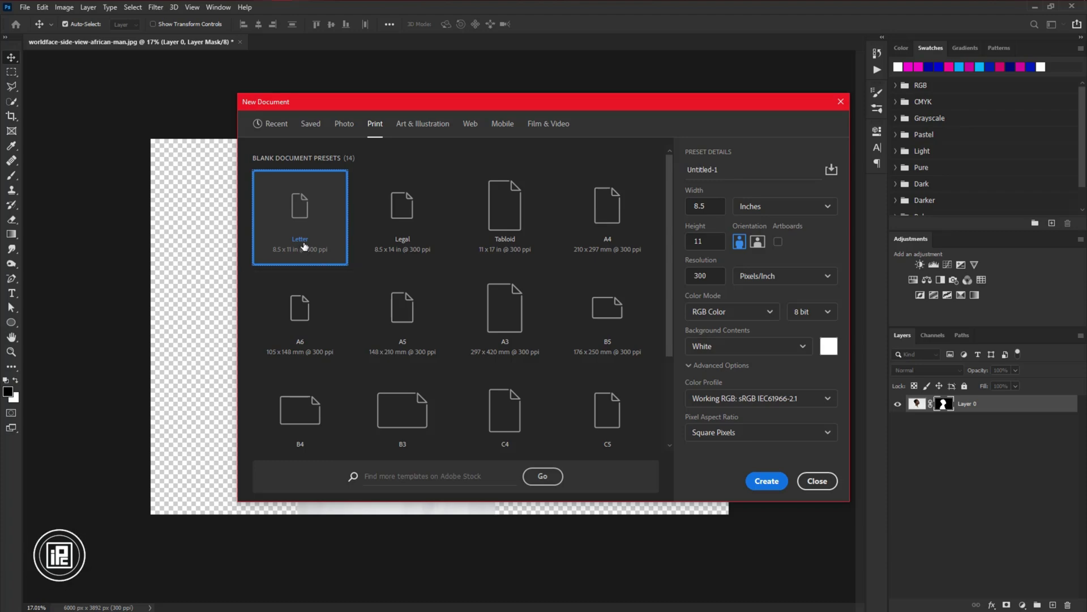
{"action": "left_click", "coordinate": [767, 481]}
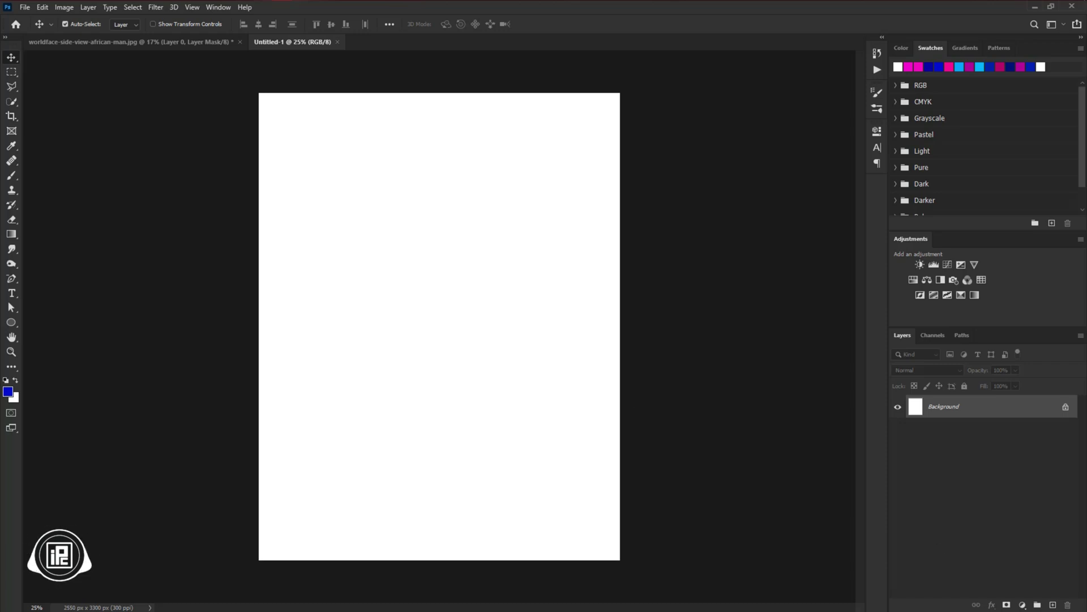
Add a Gradient Fill layer and set its left stop to dark blue
{"action": "left_click", "coordinate": [1026, 604]}
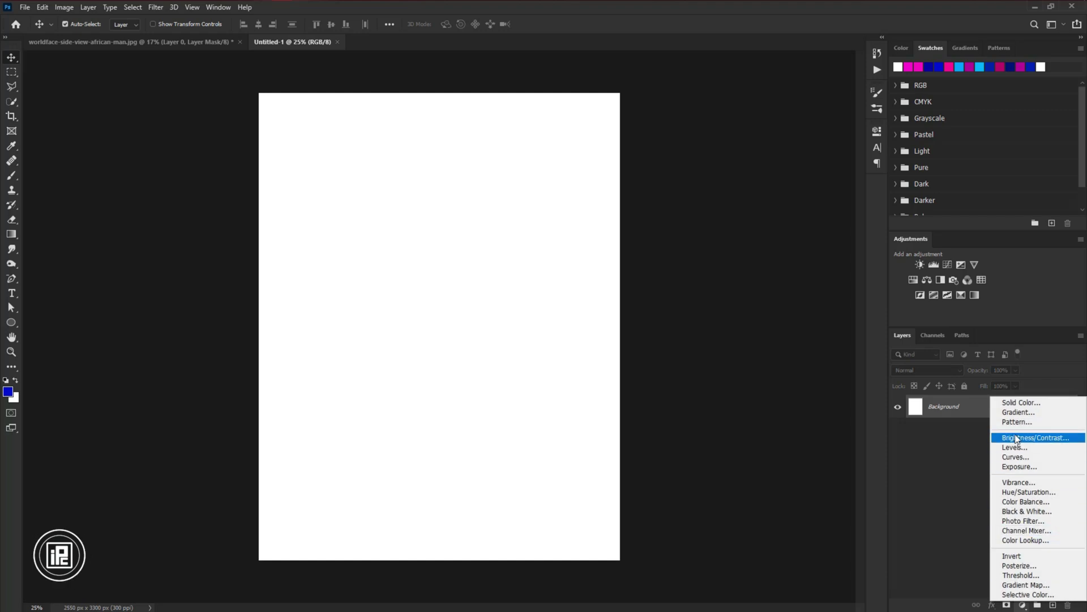
{"action": "left_click", "coordinate": [1011, 413]}
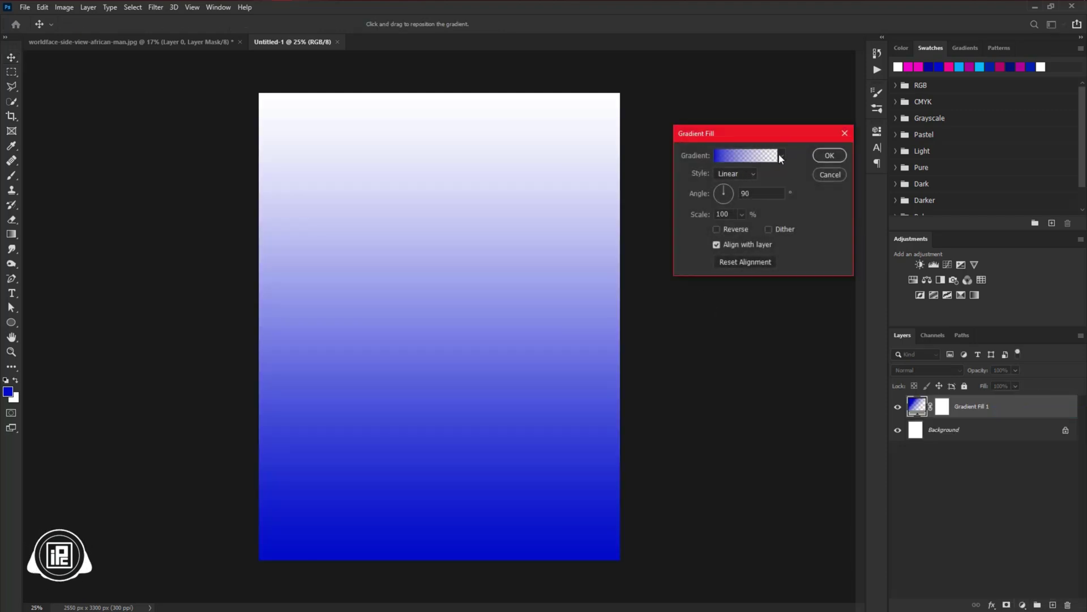
{"action": "left_click", "coordinate": [765, 157]}
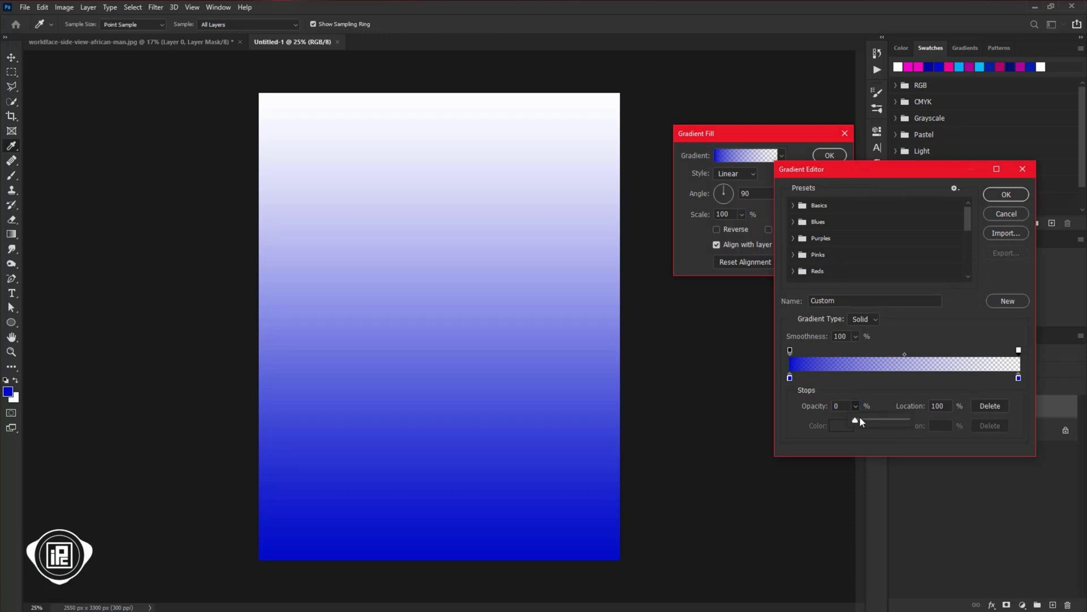
{"action": "left_click_drag", "start_coordinate": [860, 416], "coordinate": [964, 436]}
{"action": "double_click", "coordinate": [791, 376]}
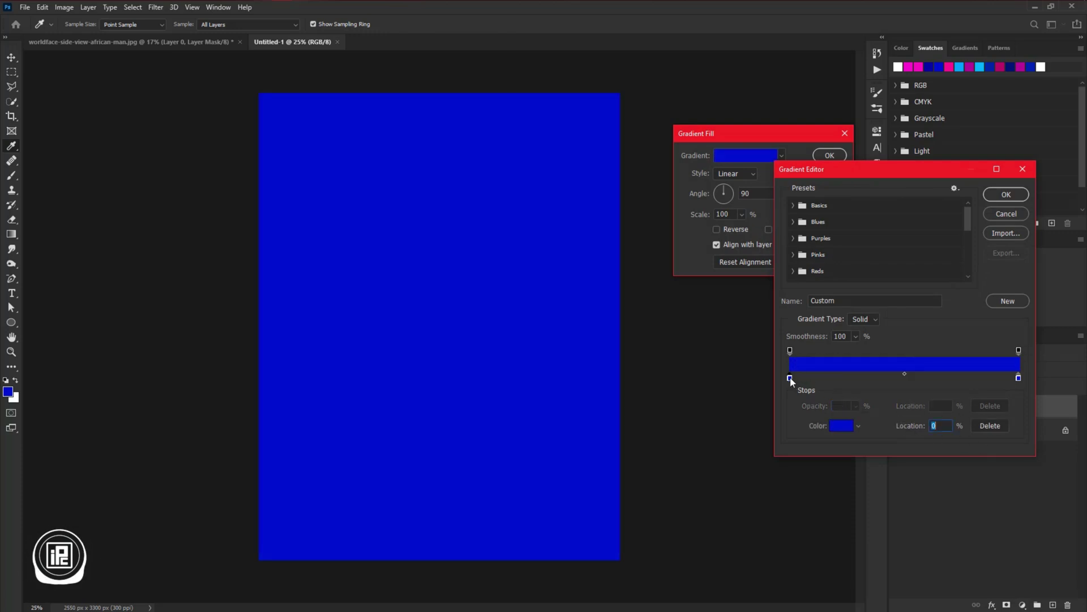
{"action": "left_click_drag", "start_coordinate": [786, 237], "coordinate": [793, 159]}
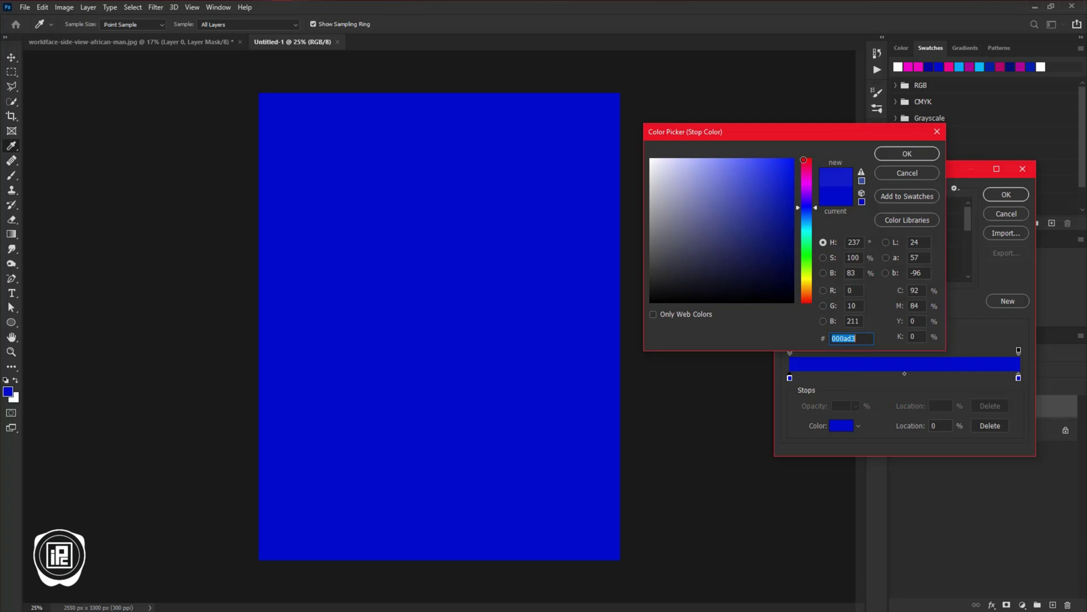
{"action": "left_click", "coordinate": [804, 186]}
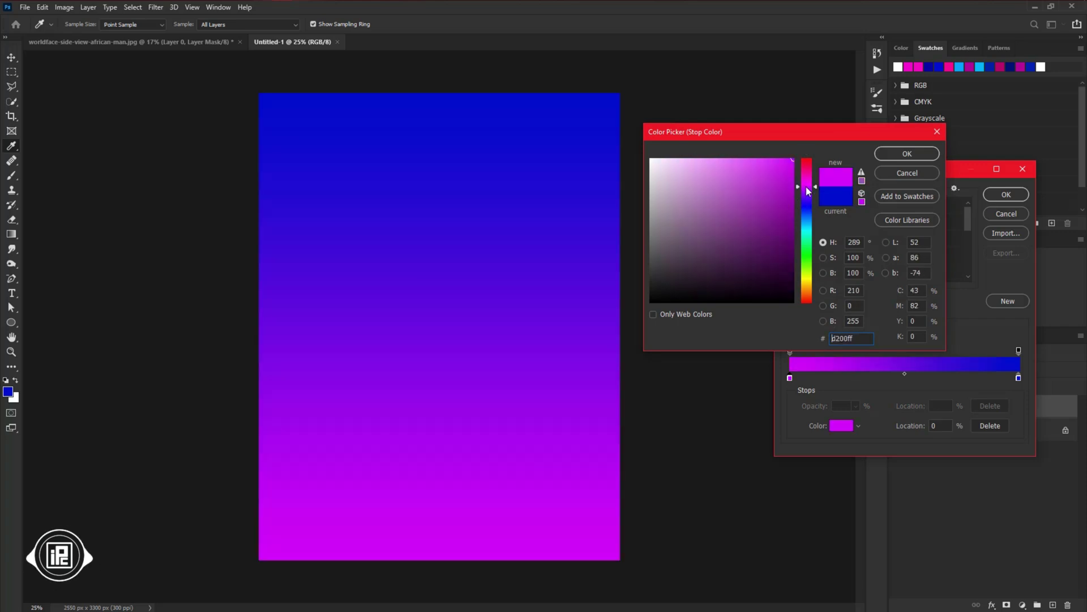
{"action": "type", "text": "5100ac"}
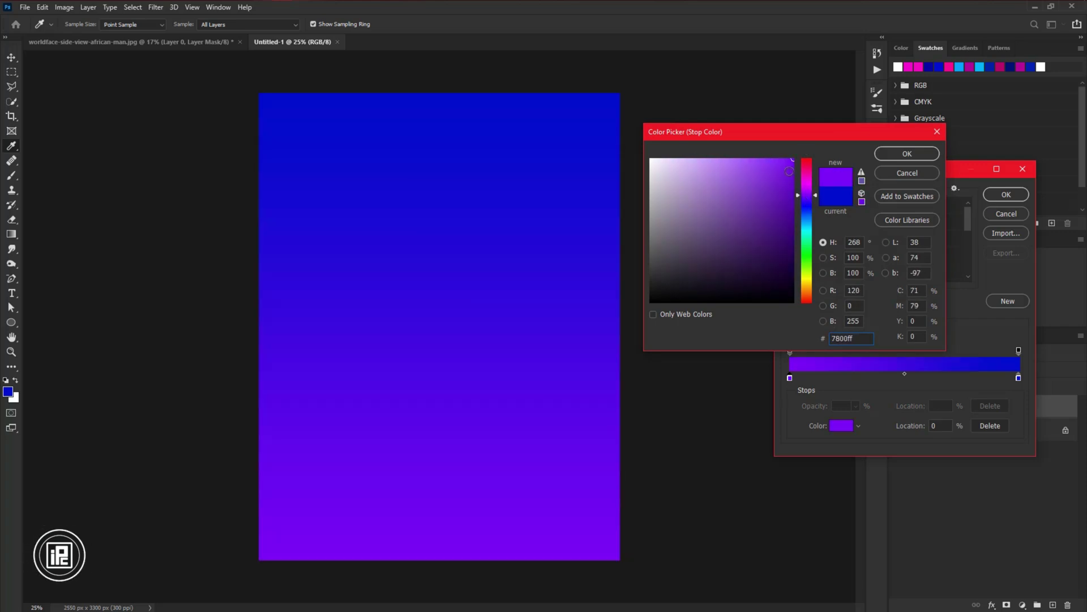
{"action": "mouse_move", "coordinate": [804, 192]}
{"action": "left_mouse_down"}
{"action": "mouse_move", "coordinate": [806, 215]}
{"action": "mouse_move", "coordinate": [793, 217]}
{"action": "mouse_move", "coordinate": [805, 215]}
{"action": "mouse_move", "coordinate": [807, 236]}
{"action": "left_mouse_up"}
{"action": "left_click", "coordinate": [795, 215]}
{"action": "left_click", "coordinate": [805, 213]}
{"action": "left_click", "coordinate": [906, 153]}
Set the right stop to light blue, apply the gradient, and add an empty layer
{"action": "double_click", "coordinate": [1019, 378]}
{"action": "left_click", "coordinate": [906, 153]}
{"action": "left_click", "coordinate": [1006, 194]}
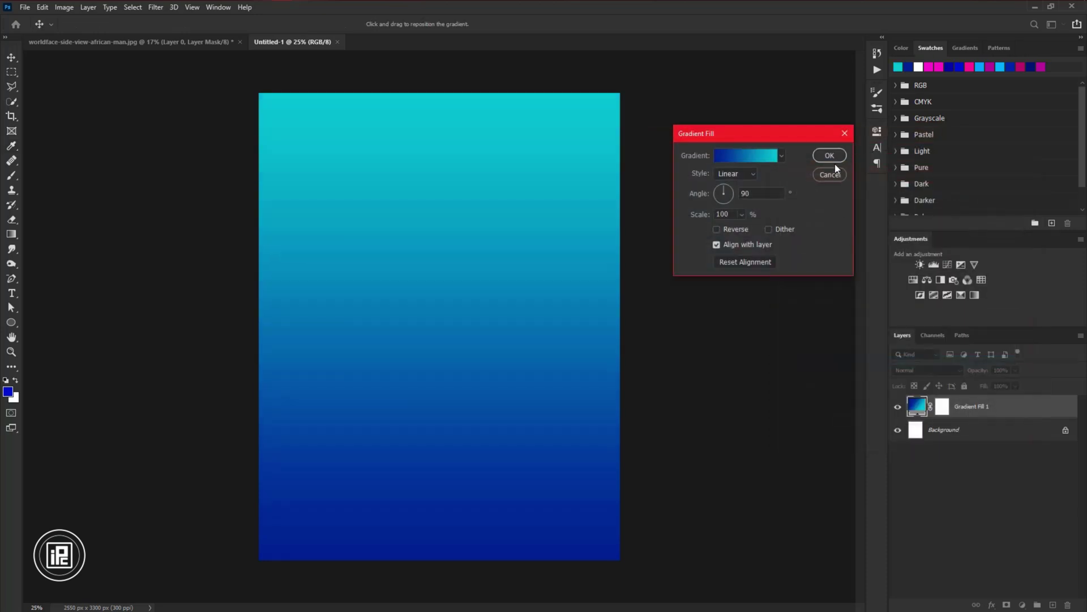
{"action": "left_click", "coordinate": [825, 158]}
{"action": "left_click", "coordinate": [1053, 604]}
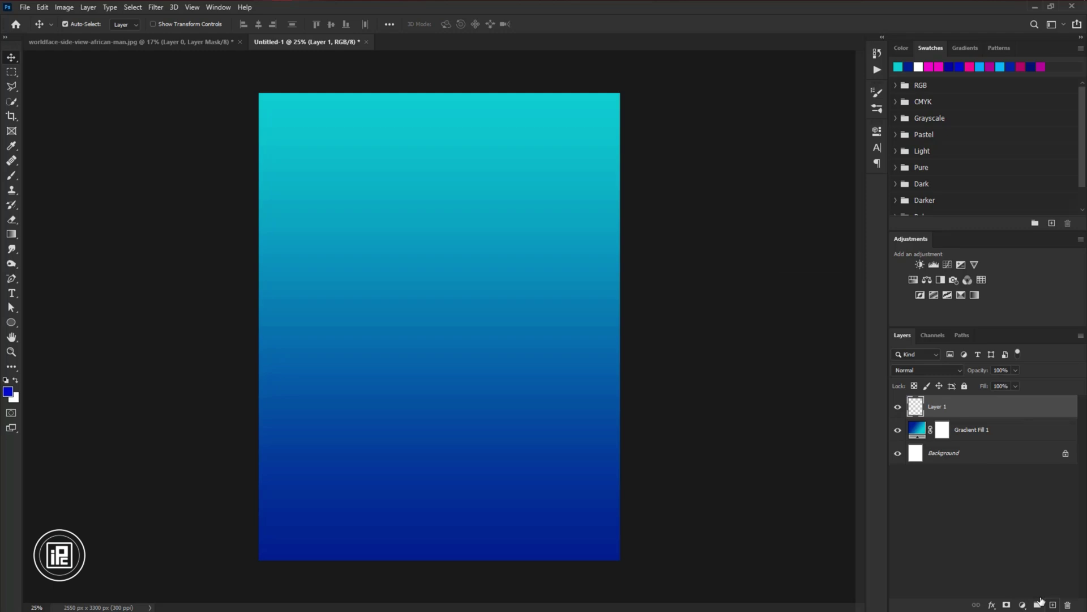
Paint a dab with a large, soft magenta brush on the new layer
{"action": "left_click", "coordinate": [12, 177]}
{"action": "left_click", "coordinate": [60, 177]}
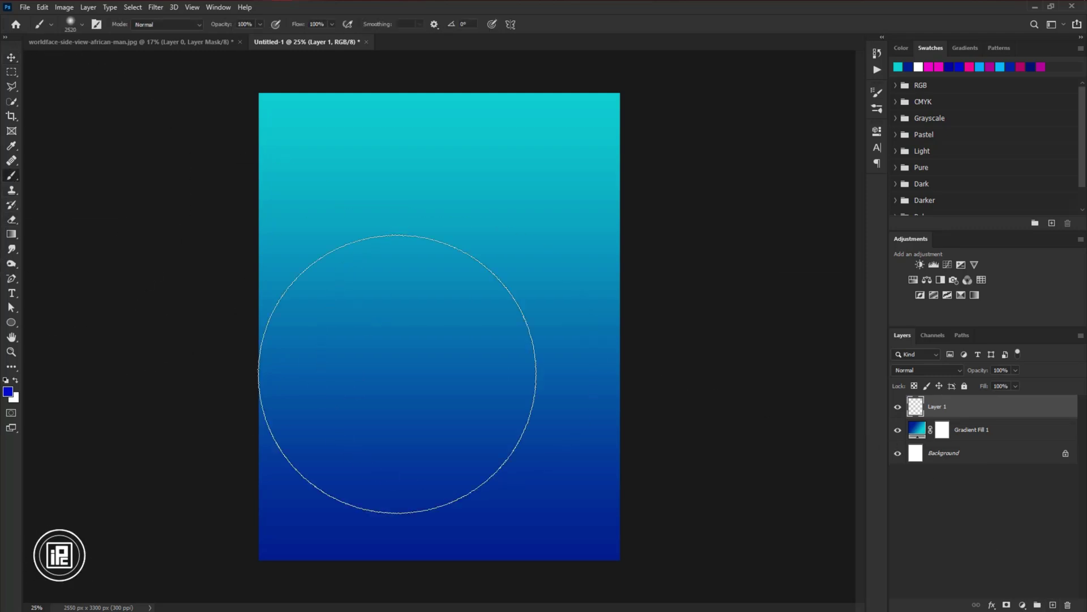
{"action": "left_click", "coordinate": [9, 391]}
{"action": "left_click", "coordinate": [803, 178]}
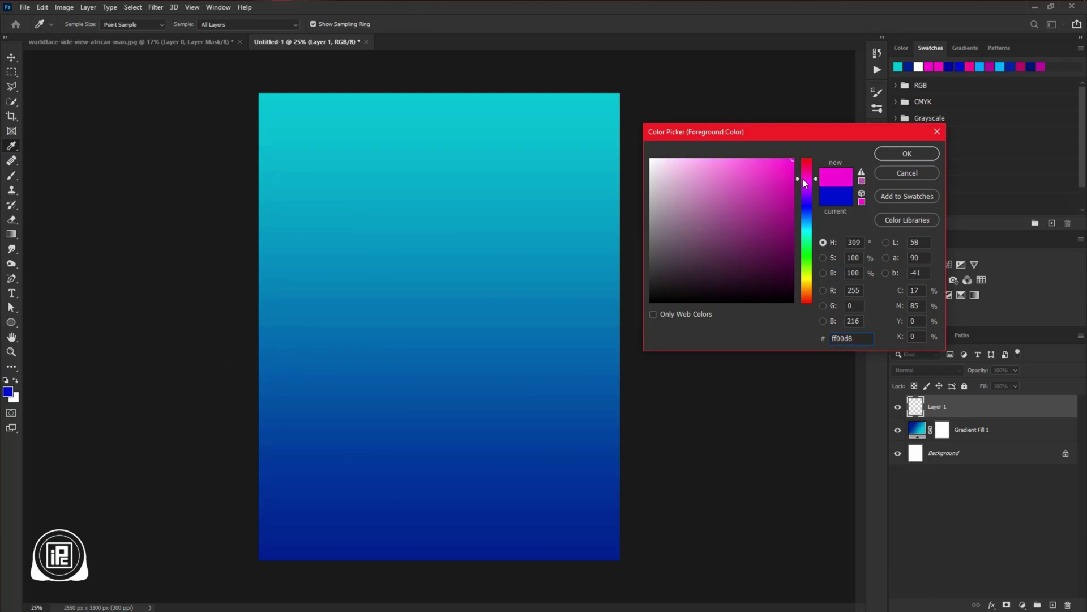
{"action": "key", "text": "Return"}
{"action": "scroll", "coordinate": [464, 256], "scroll_direction": "up", "scroll_amount": 1}
{"action": "left_click_drag", "start_coordinate": [481, 280], "coordinate": [349, 301]}
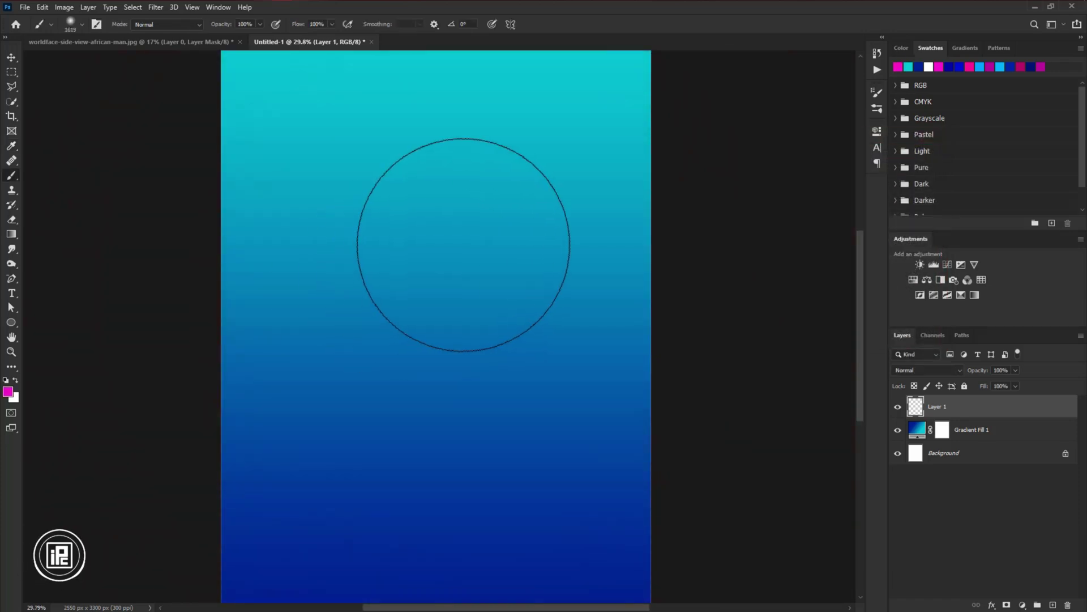
{"action": "mouse_move", "coordinate": [463, 245]}
{"action": "left_mouse_down"}
{"action": "mouse_move", "coordinate": [455, 281]}
{"action": "mouse_move", "coordinate": [442, 124]}
{"action": "left_mouse_up"}
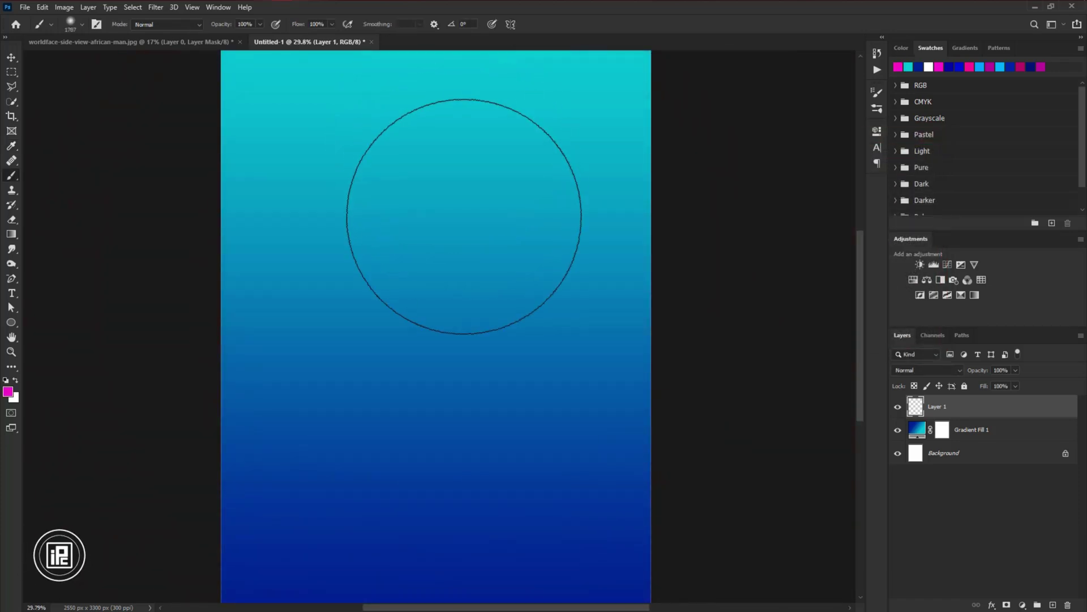
{"action": "left_click", "coordinate": [464, 216]}
Move the magenta dab to the top-right and enlarge it into a glow
{"action": "key", "text": "v"}
{"action": "scroll", "coordinate": [566, 347], "scroll_direction": "down", "scroll_amount": 2}
{"action": "left_click_drag", "start_coordinate": [490, 278], "coordinate": [583, 234]}
{"action": "key", "text": "ctrl+t"}
{"action": "left_click_drag", "start_coordinate": [556, 383], "coordinate": [558, 540]}
{"action": "mouse_move", "coordinate": [588, 234]}
{"action": "left_mouse_down"}
{"action": "mouse_move", "coordinate": [629, 162]}
{"action": "mouse_move", "coordinate": [610, 165]}
{"action": "left_mouse_up"}
{"action": "left_click_drag", "start_coordinate": [348, 251], "coordinate": [275, 247]}
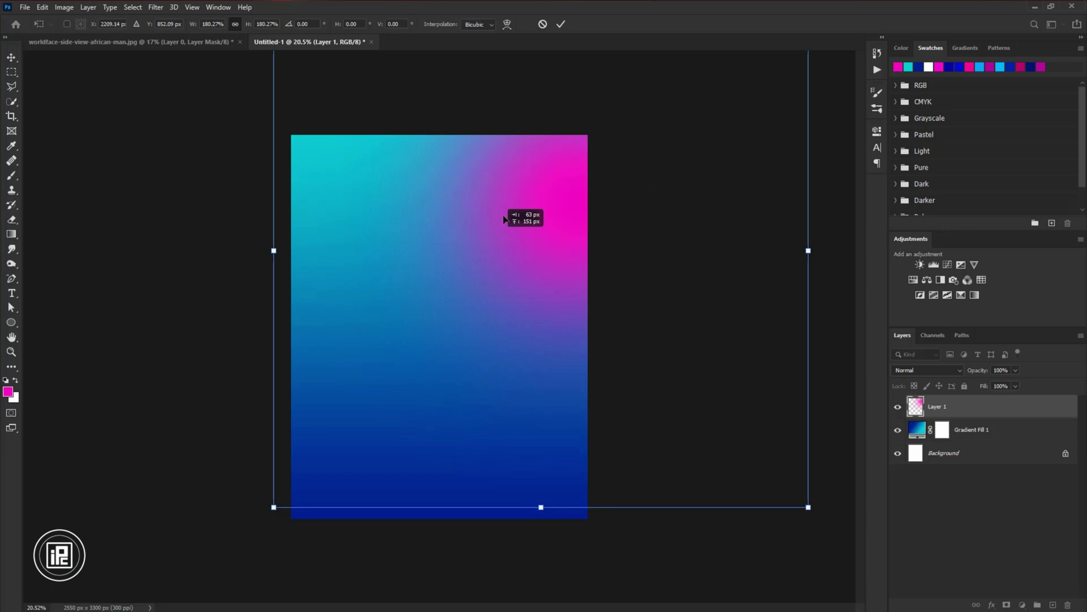
{"action": "left_click_drag", "start_coordinate": [522, 213], "coordinate": [527, 196]}
{"action": "left_click_drag", "start_coordinate": [548, 488], "coordinate": [545, 548]}
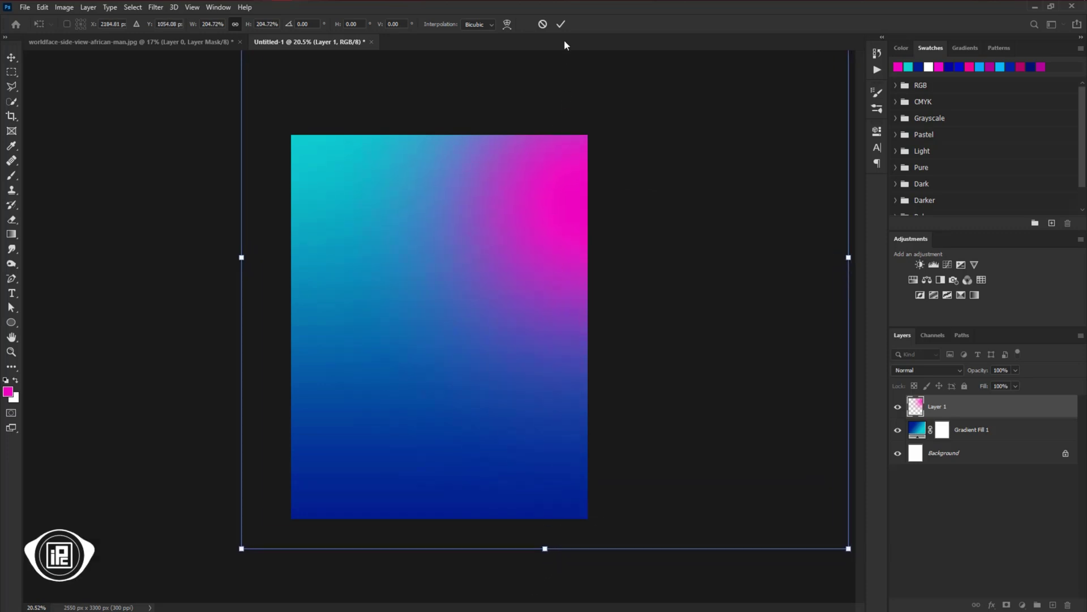
{"action": "left_click", "coordinate": [561, 25]}
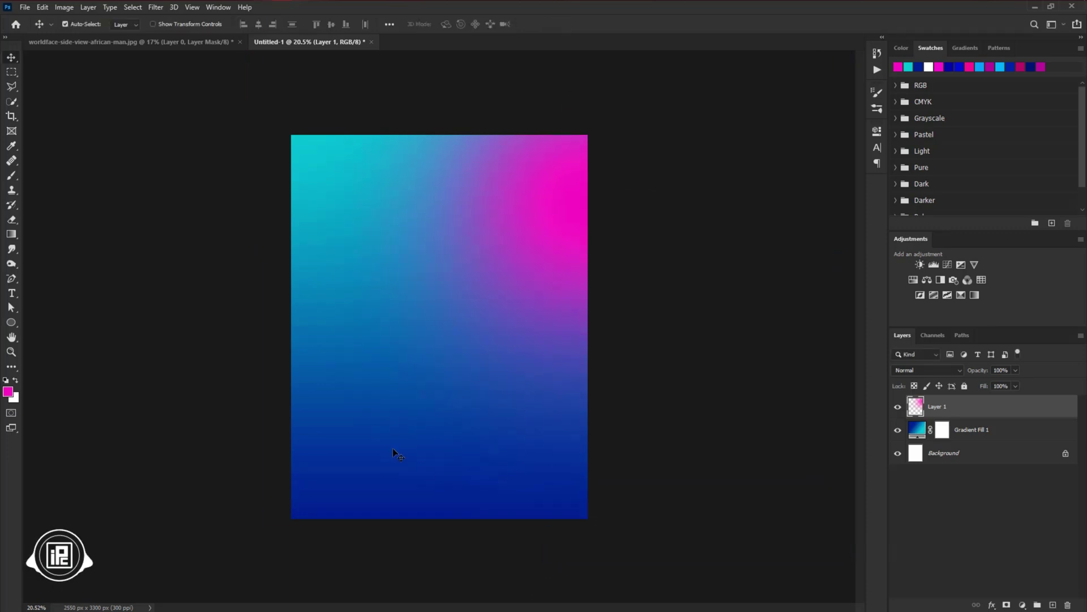
{"action": "scroll", "coordinate": [393, 448], "scroll_direction": "up", "scroll_amount": 1}
{"action": "scroll", "coordinate": [392, 449], "scroll_direction": "up", "scroll_amount": 1}
{"action": "scroll", "coordinate": [392, 448], "scroll_direction": "up", "scroll_amount": 1}
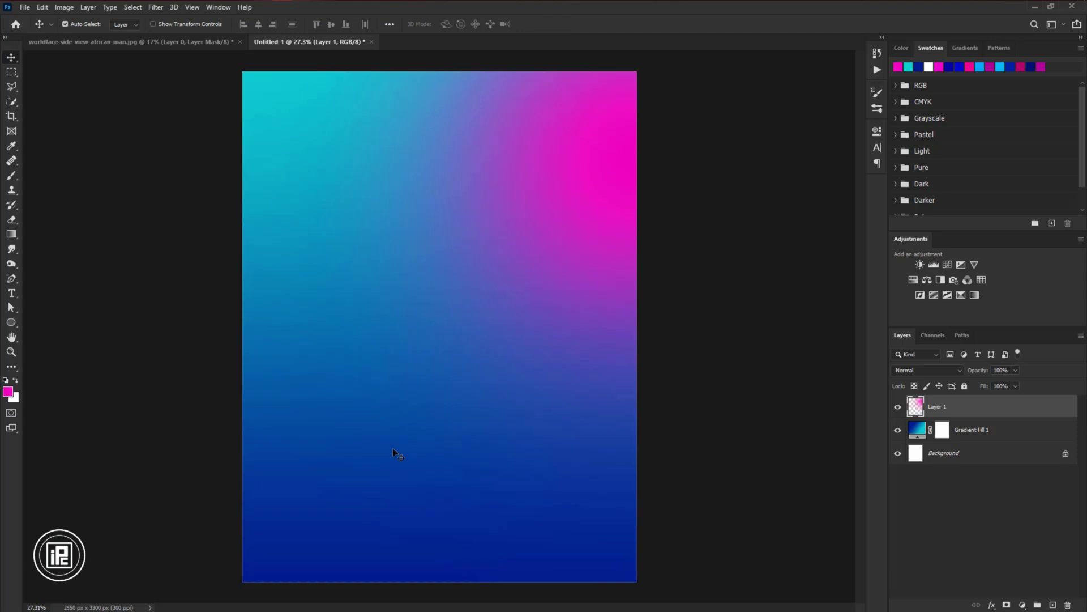
Drag the man's cut-out photo from its document onto the gradient flyer
{"action": "left_click", "coordinate": [189, 41]}
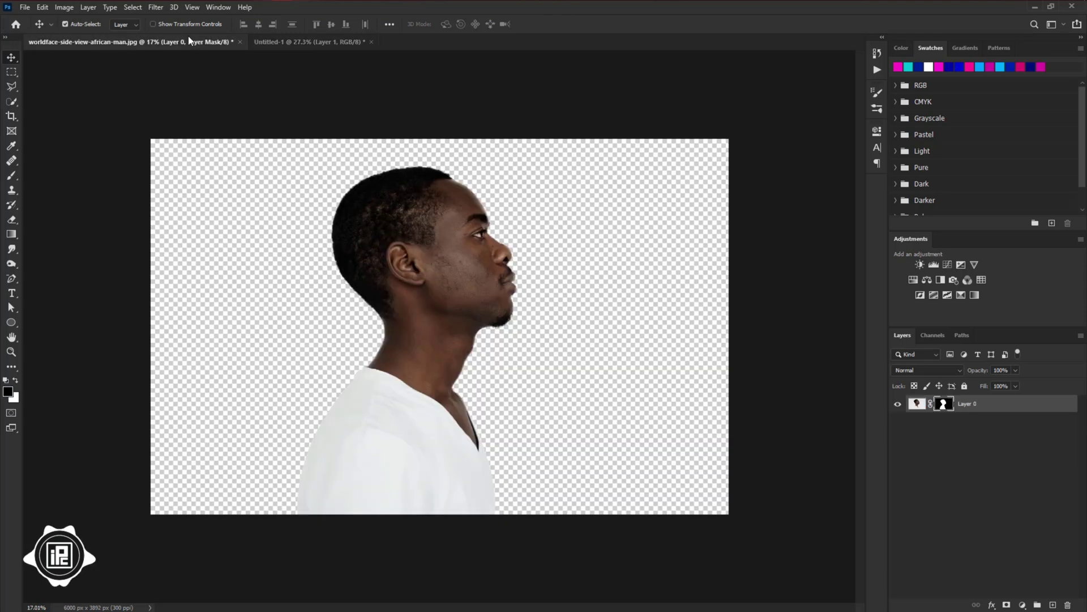
{"action": "left_click_drag", "start_coordinate": [382, 272], "coordinate": [296, 41]}
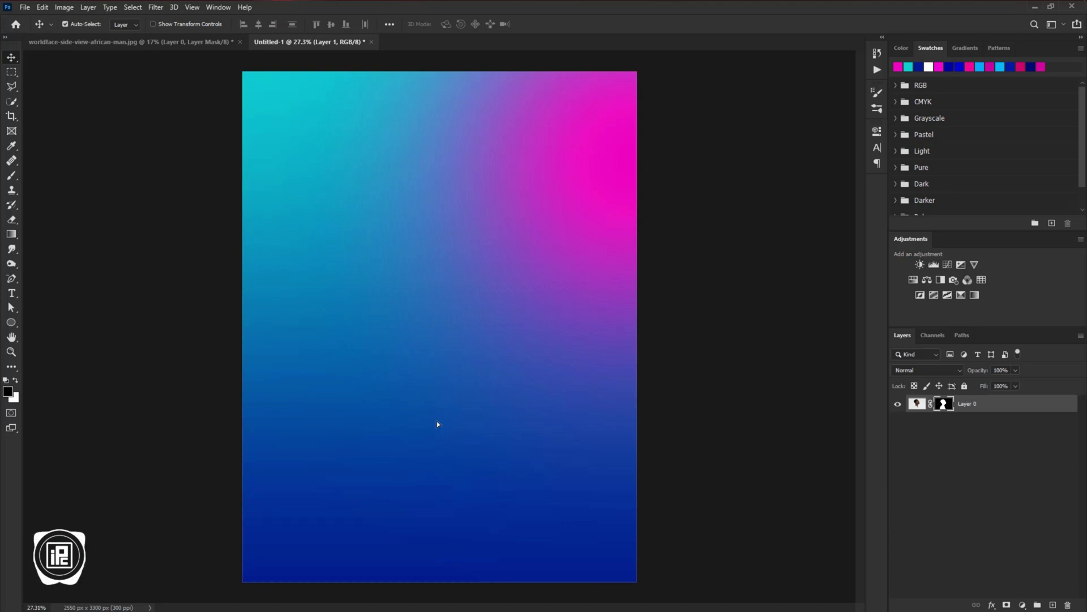
{"action": "left_click_drag", "start_coordinate": [437, 420], "coordinate": [434, 338]}
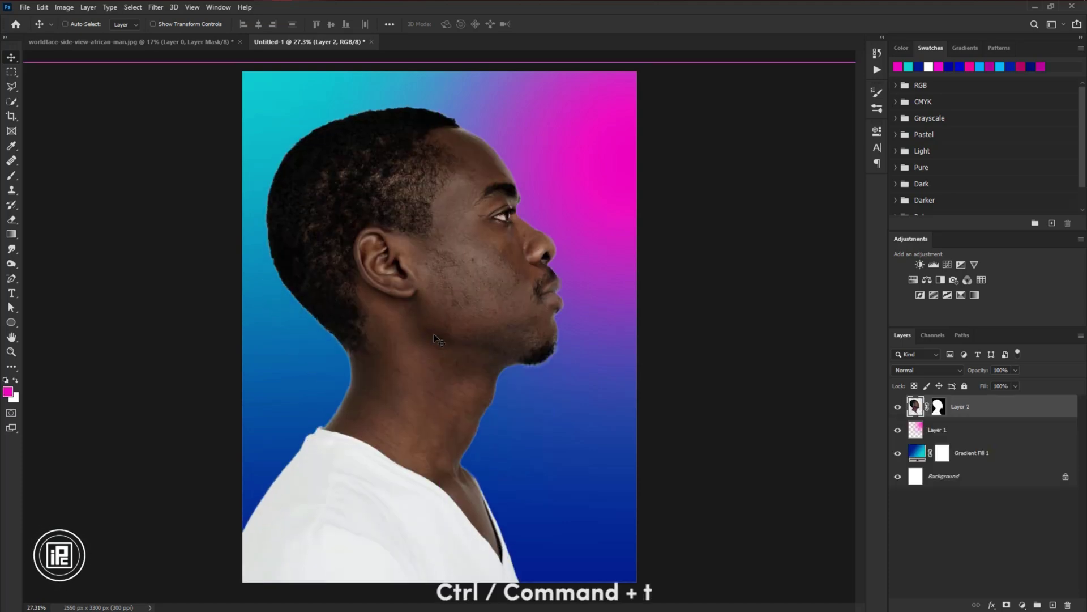
Flip the photo horizontally to face left and scale it to about 80%
{"action": "key", "text": "ctrl+t"}
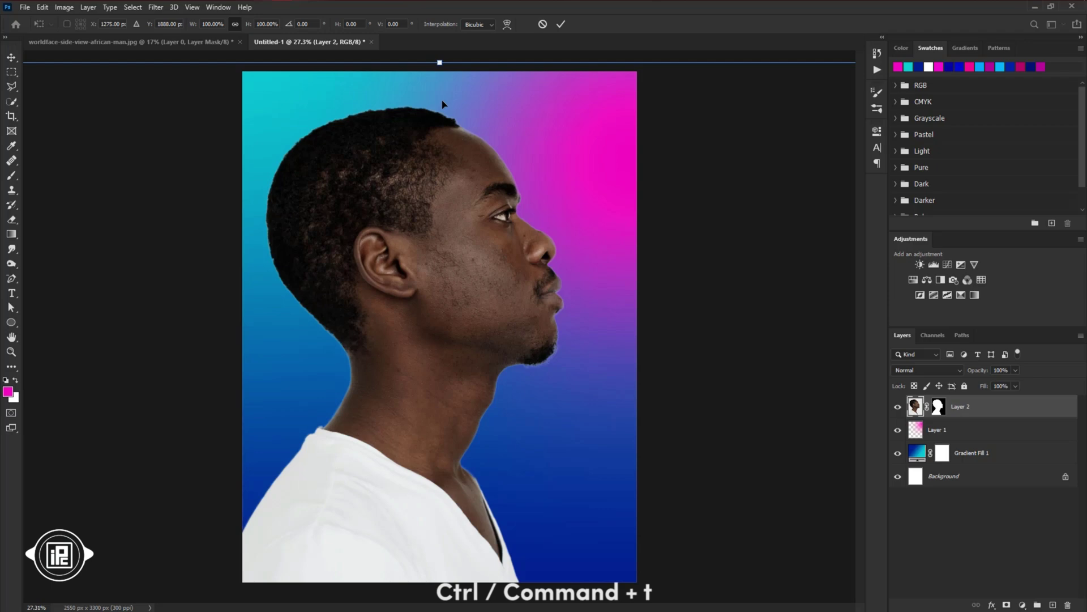
{"action": "left_click_drag", "start_coordinate": [438, 62], "coordinate": [439, 143]}
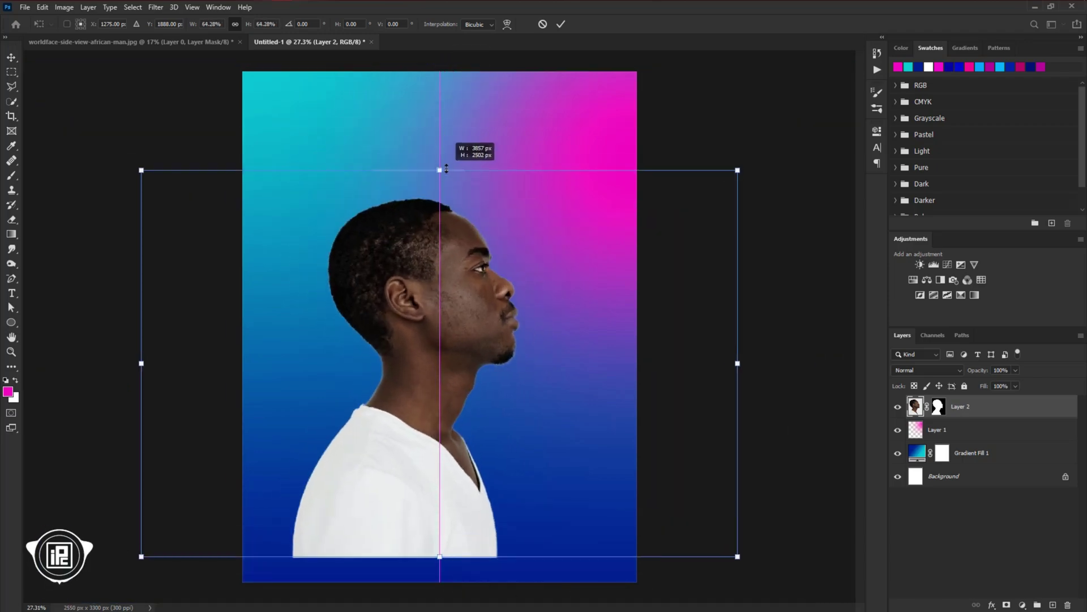
{"action": "left_click_drag", "start_coordinate": [447, 246], "coordinate": [485, 245]}
{"action": "right_click", "coordinate": [485, 245]}
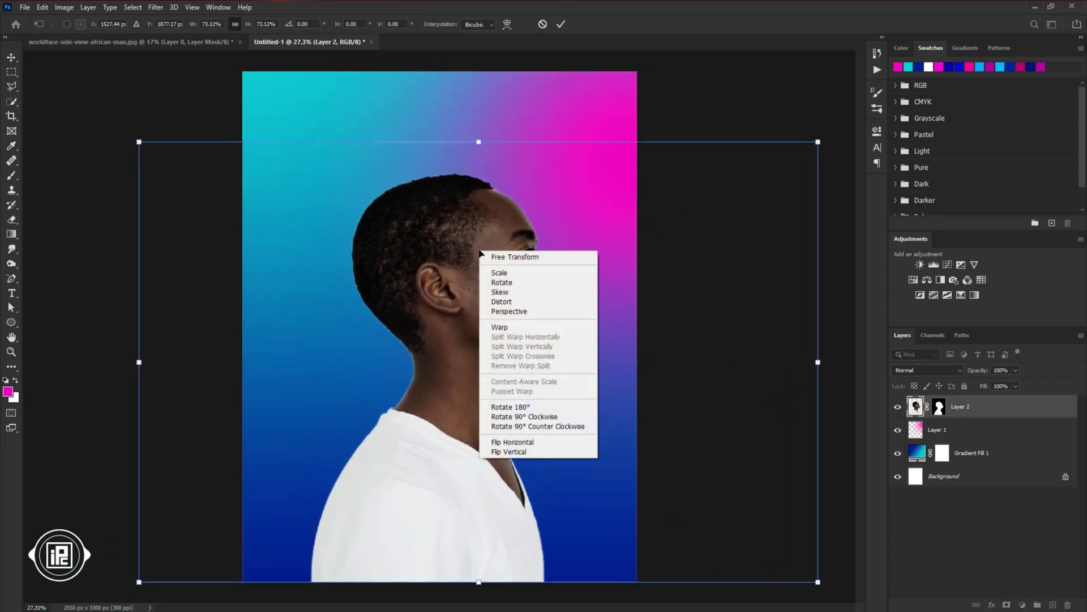
{"action": "left_click", "coordinate": [527, 443]}
{"action": "left_click_drag", "start_coordinate": [484, 305], "coordinate": [423, 302]}
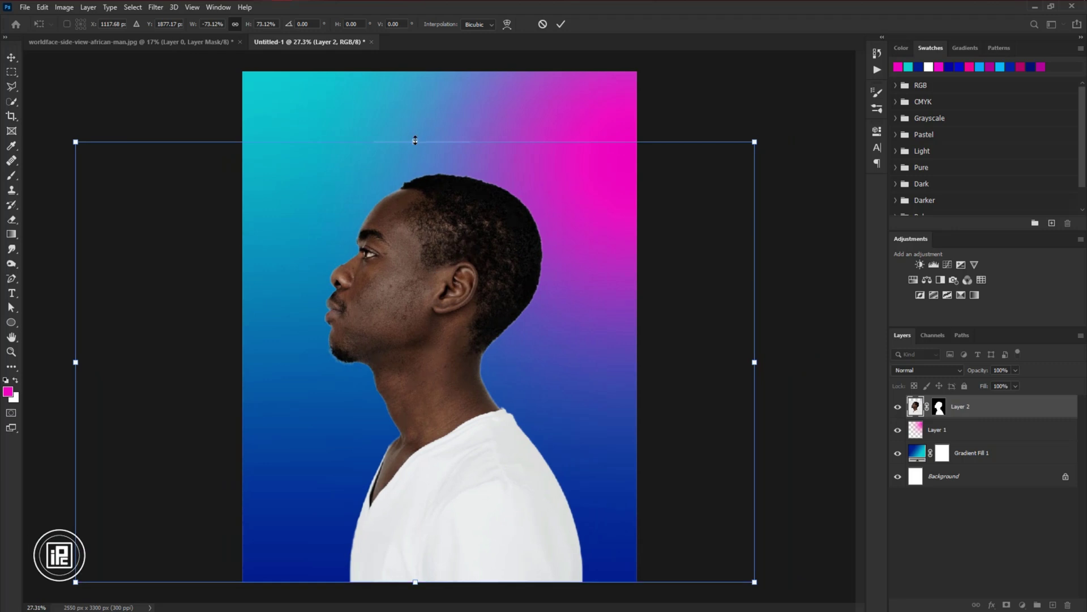
{"action": "left_click_drag", "start_coordinate": [415, 141], "coordinate": [411, 85]}
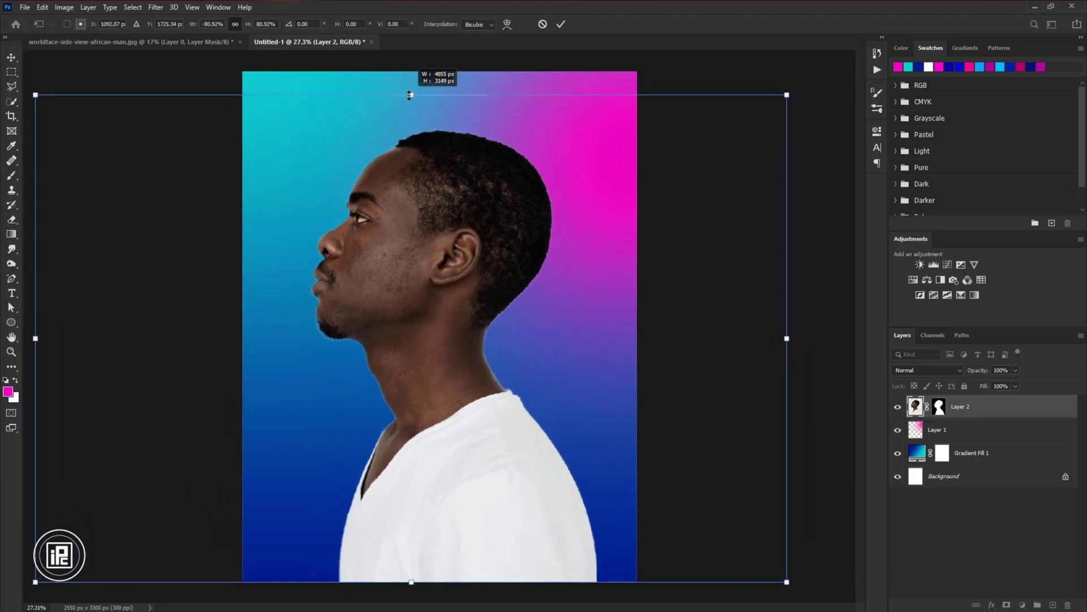
{"action": "left_click_drag", "start_coordinate": [410, 84], "coordinate": [411, 96]}
{"action": "left_click", "coordinate": [561, 24]}
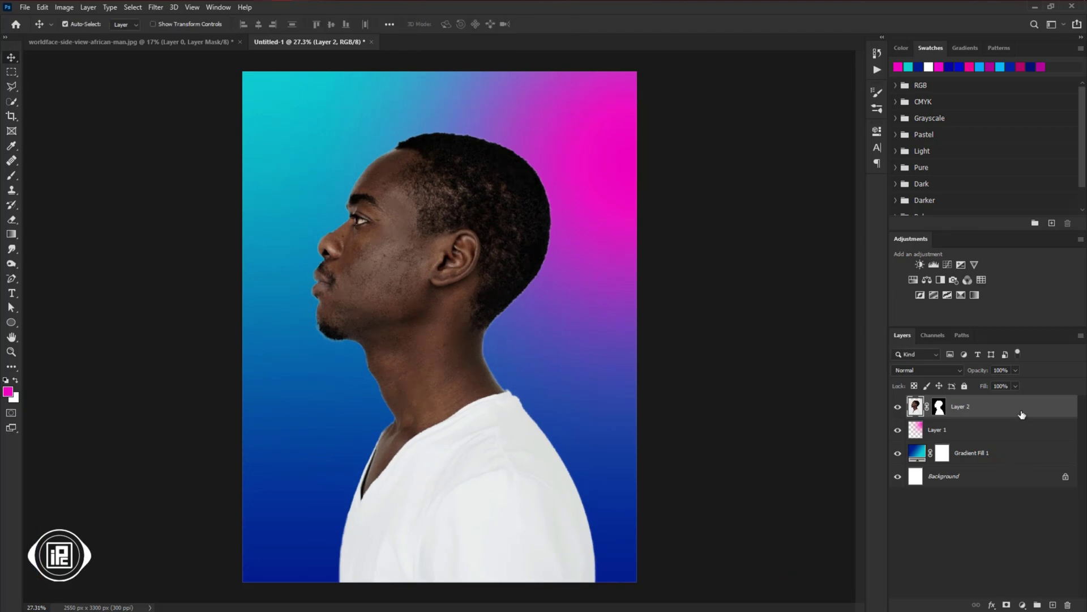
Add a Gradient Fill layer using a reversed Purples preset
{"action": "left_click", "coordinate": [1024, 605]}
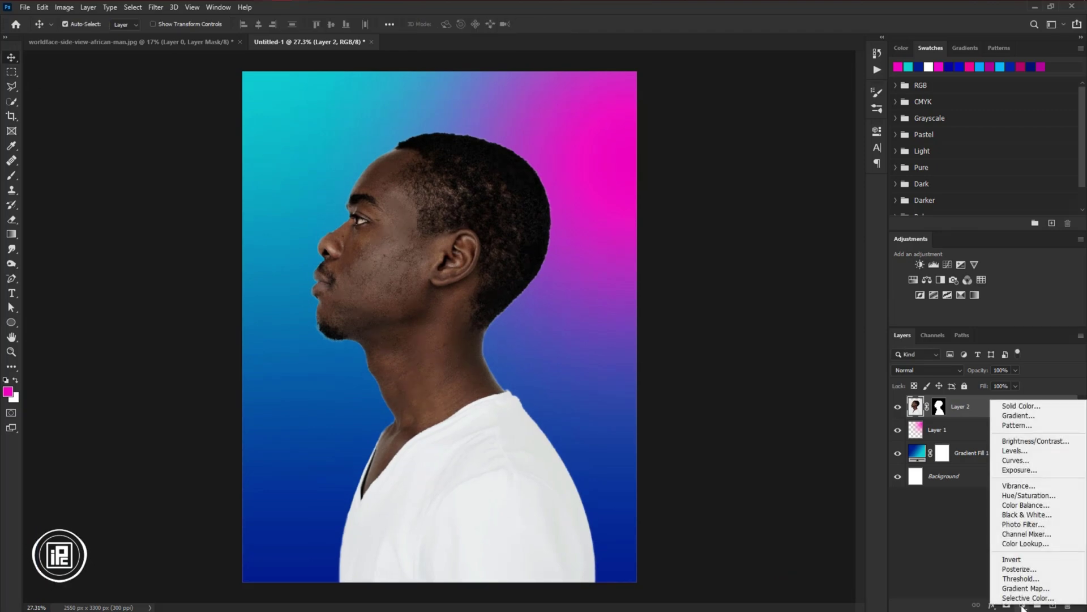
{"action": "left_click", "coordinate": [1018, 416]}
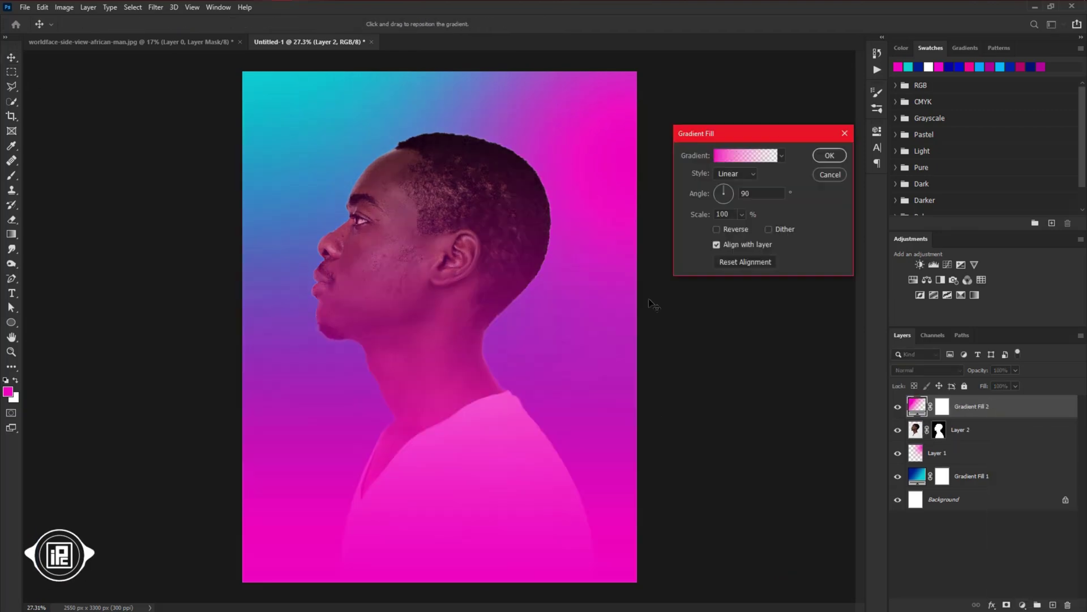
{"action": "left_click", "coordinate": [781, 156]}
{"action": "scroll", "coordinate": [740, 212], "scroll_direction": "down", "scroll_amount": 2}
{"action": "scroll", "coordinate": [740, 212], "scroll_direction": "up", "scroll_amount": 1}
{"action": "left_click", "coordinate": [774, 210]}
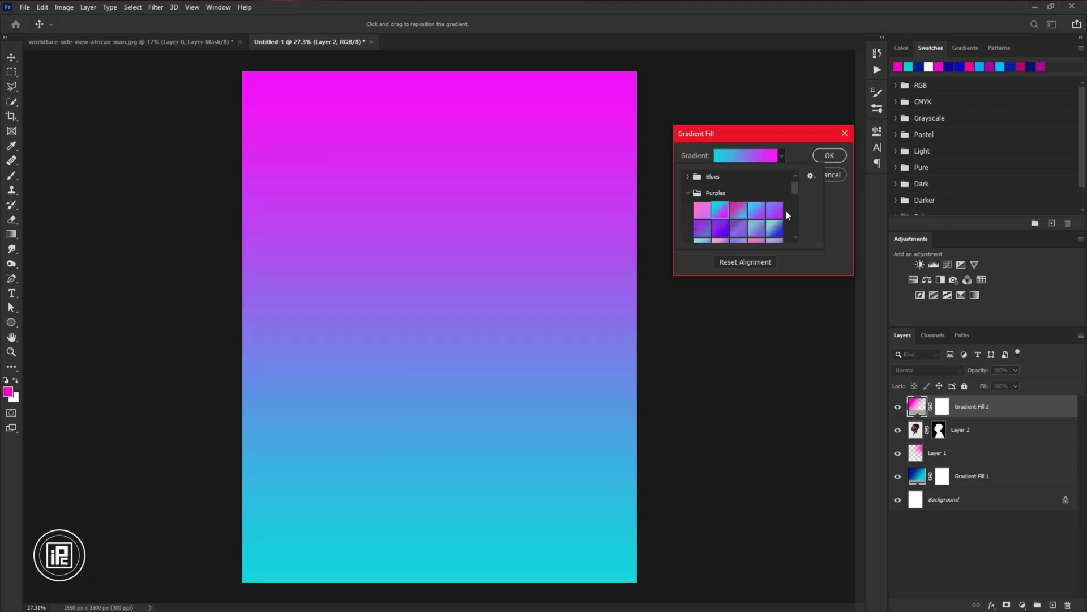
{"action": "left_click", "coordinate": [831, 214]}
{"action": "left_click", "coordinate": [718, 229]}
{"action": "key", "text": "Return"}
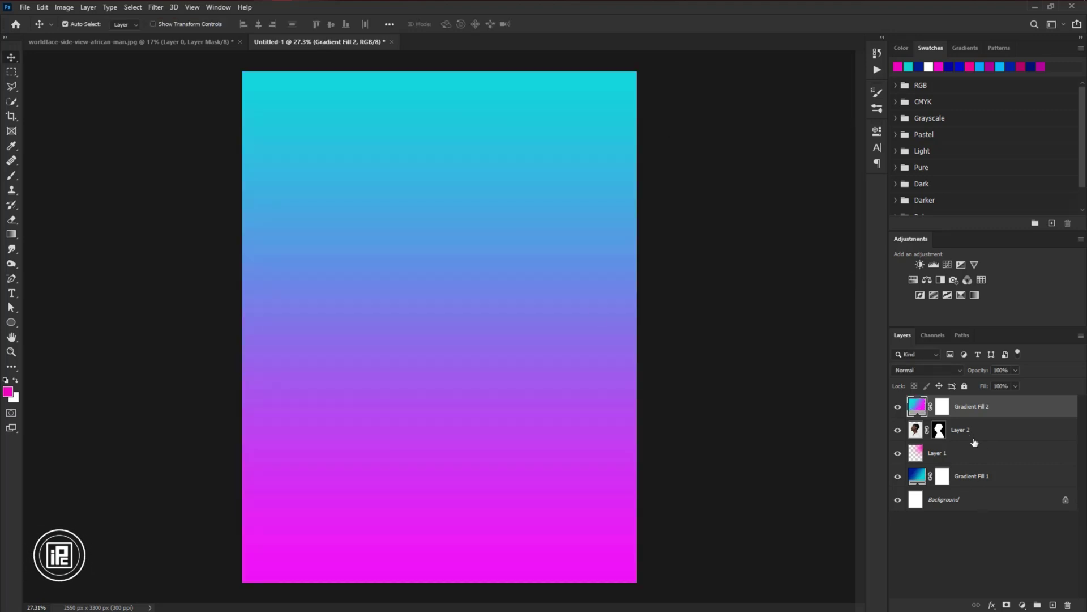
Clip the gradient fill to the profile photo in Overlay blend mode
{"action": "right_click", "coordinate": [1006, 415]}
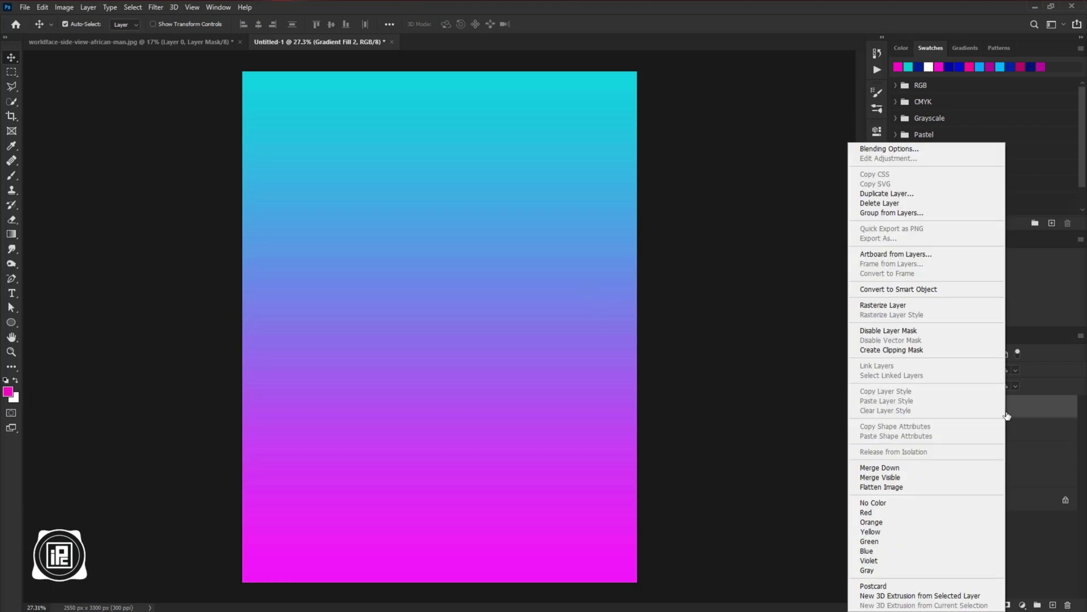
{"action": "left_click", "coordinate": [867, 353]}
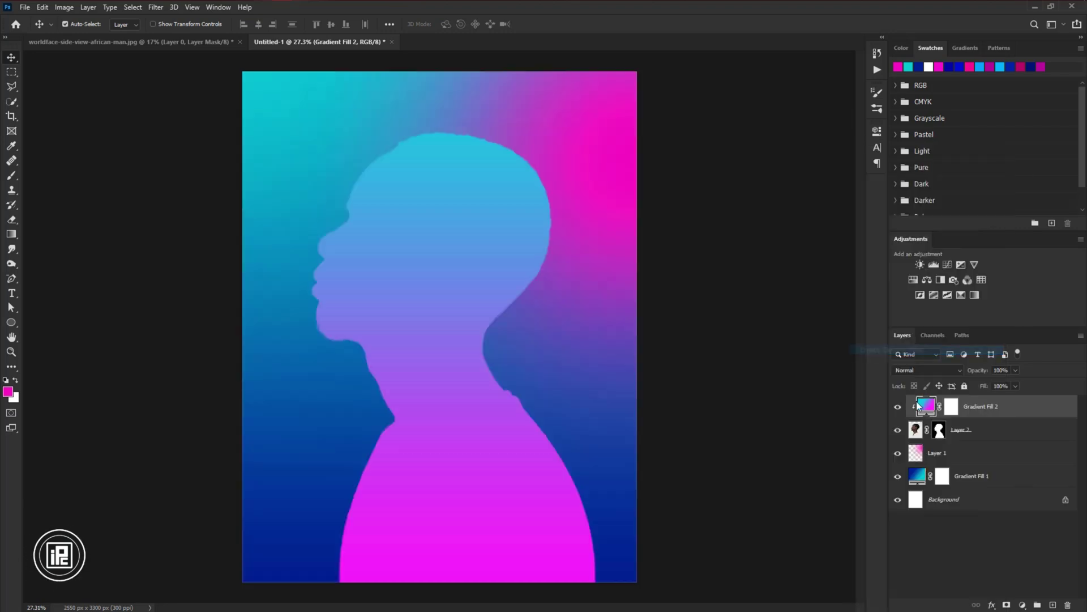
{"action": "left_click", "coordinate": [927, 372]}
{"action": "left_click", "coordinate": [917, 468]}
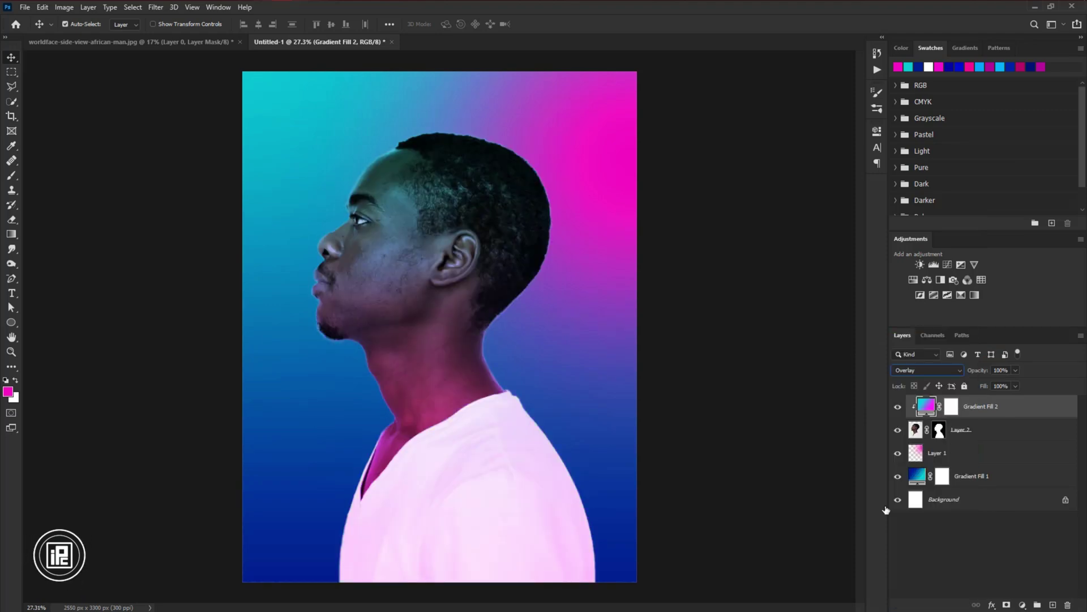
Reopen the gradient fill and keep its left stop cyan
{"action": "double_click", "coordinate": [928, 408]}
{"action": "left_click", "coordinate": [744, 155]}
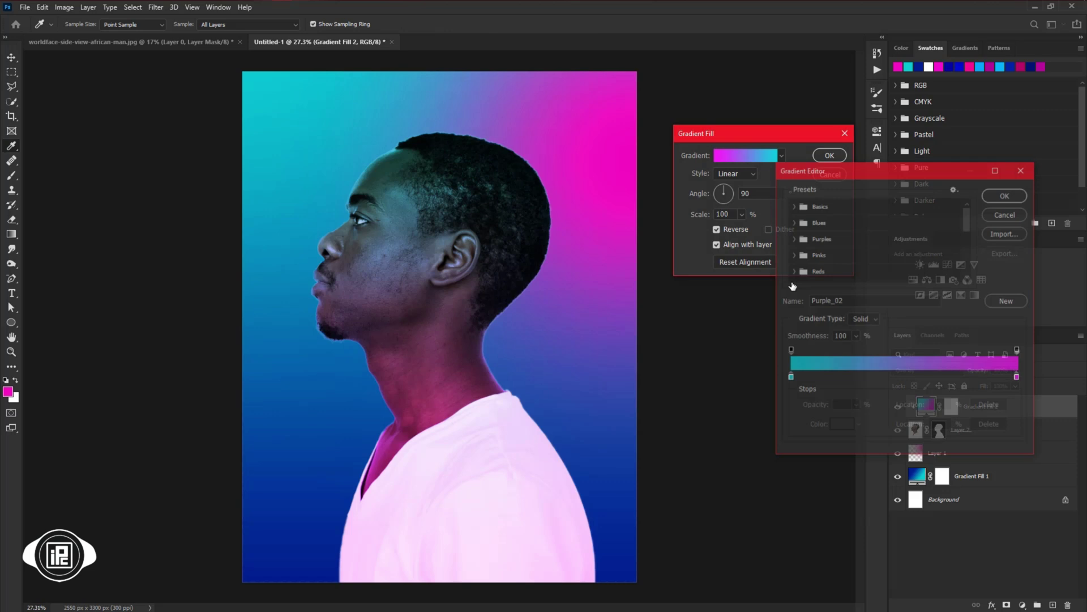
{"action": "left_click", "coordinate": [790, 378]}
{"action": "double_click", "coordinate": [791, 379]}
{"action": "left_click_drag", "start_coordinate": [804, 242], "coordinate": [804, 192]}
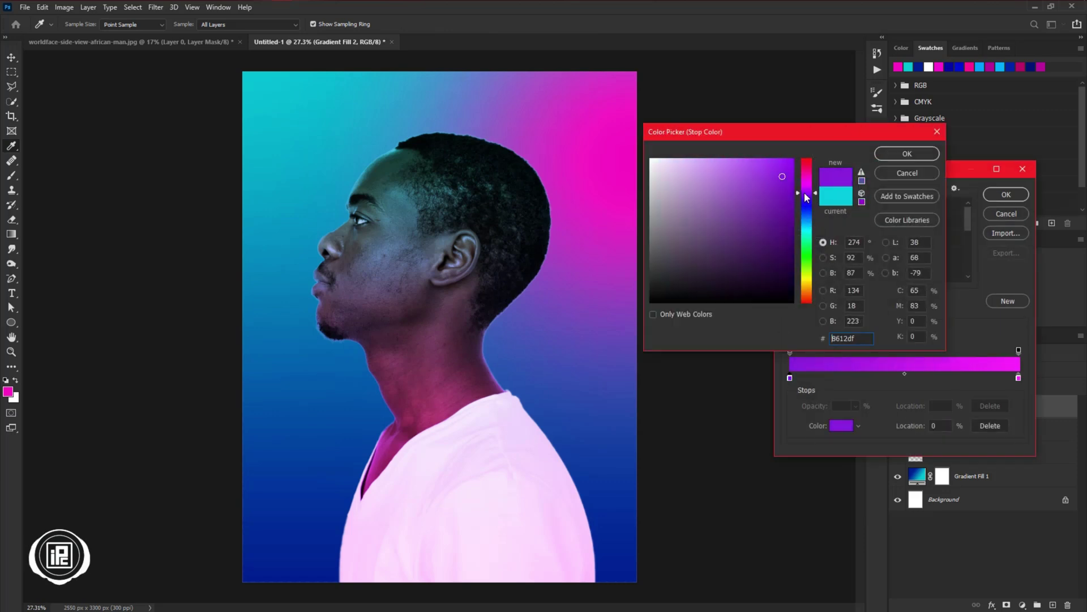
{"action": "left_click", "coordinate": [909, 175]}
{"action": "double_click", "coordinate": [790, 378]}
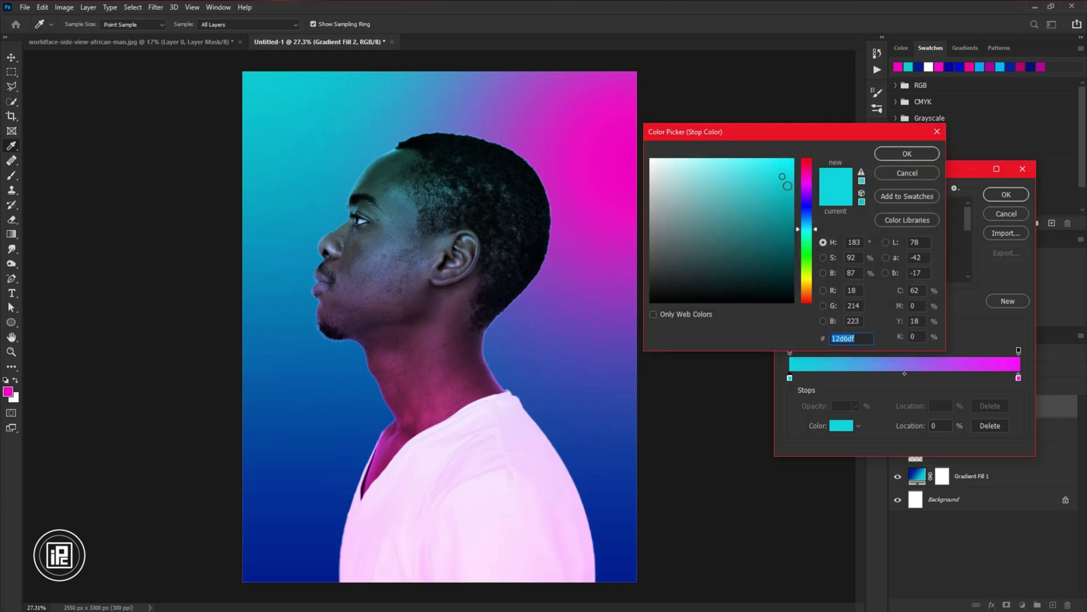
{"action": "left_click", "coordinate": [907, 152]}
Change the gradient's right stop from magenta to purple and apply it
{"action": "double_click", "coordinate": [1019, 379]}
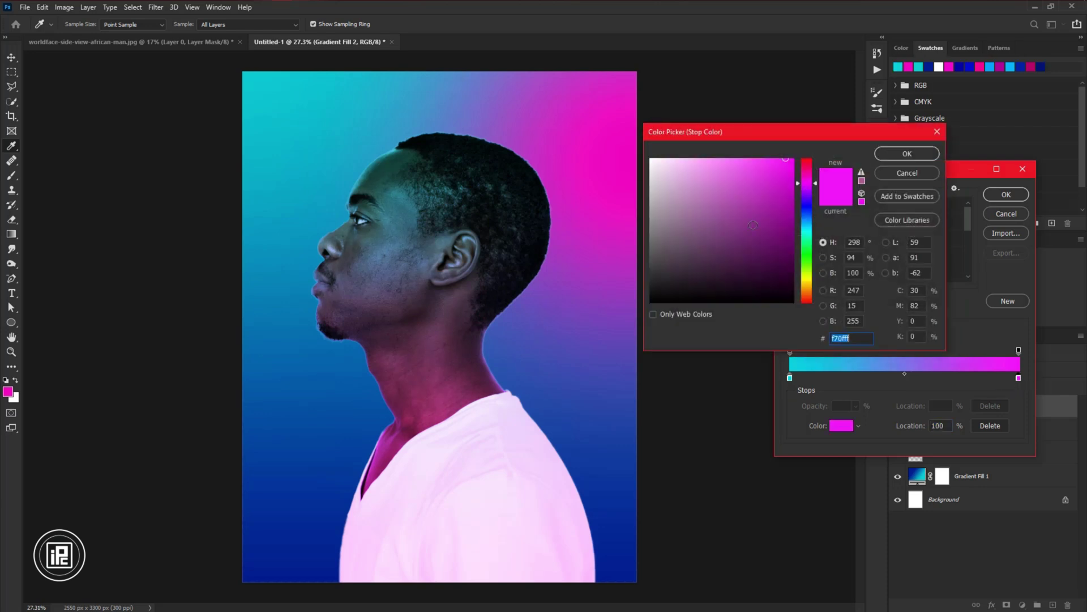
{"action": "left_click_drag", "start_coordinate": [805, 204], "coordinate": [807, 199]}
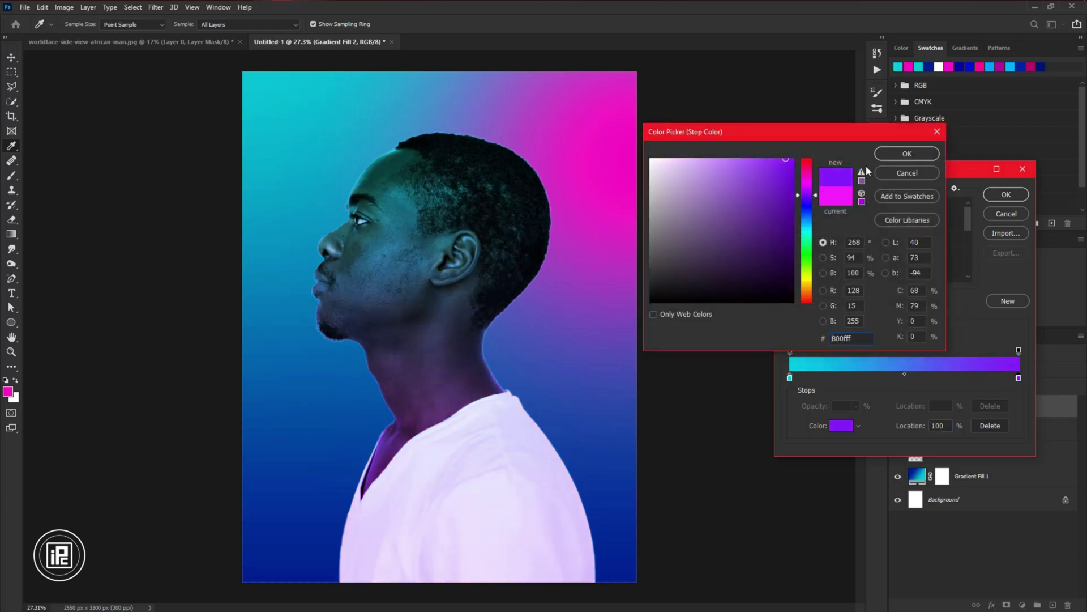
{"action": "left_click", "coordinate": [907, 153]}
{"action": "left_click", "coordinate": [1005, 194]}
{"action": "left_click", "coordinate": [825, 151]}
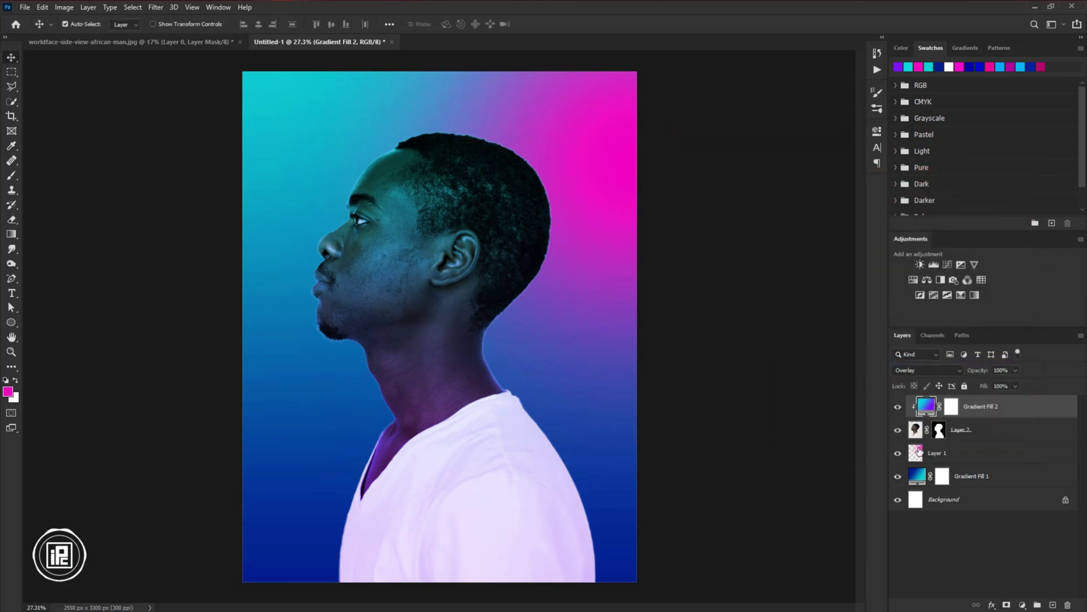
On a new layer, paint blue over the shirt and lower image with a huge brush
{"action": "left_click", "coordinate": [1053, 603]}
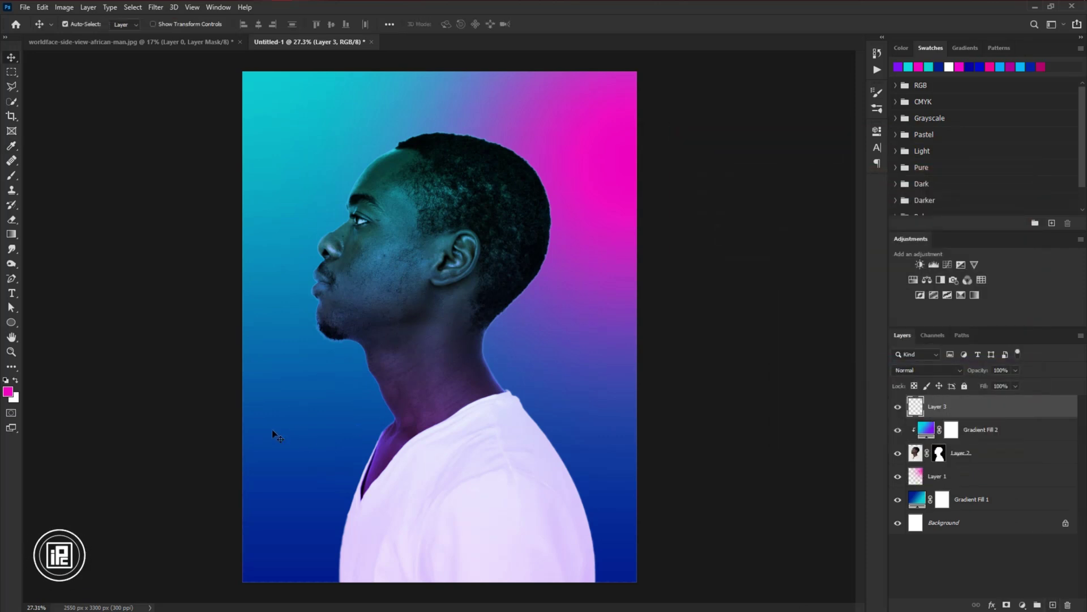
{"action": "left_click", "coordinate": [11, 175]}
{"action": "left_click", "coordinate": [8, 391]}
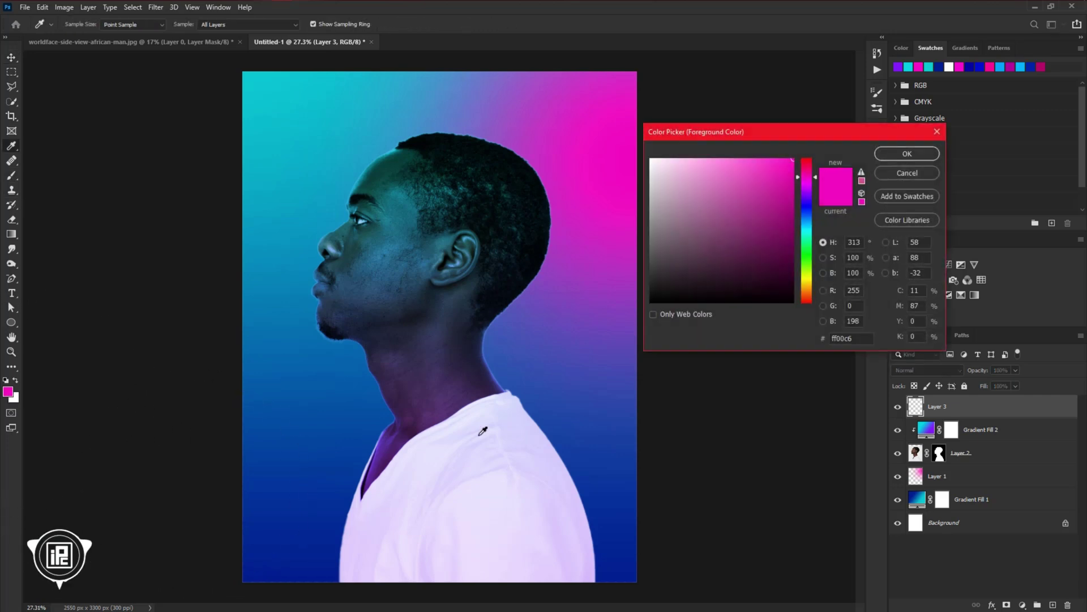
{"action": "left_click_drag", "start_coordinate": [806, 184], "coordinate": [804, 216]}
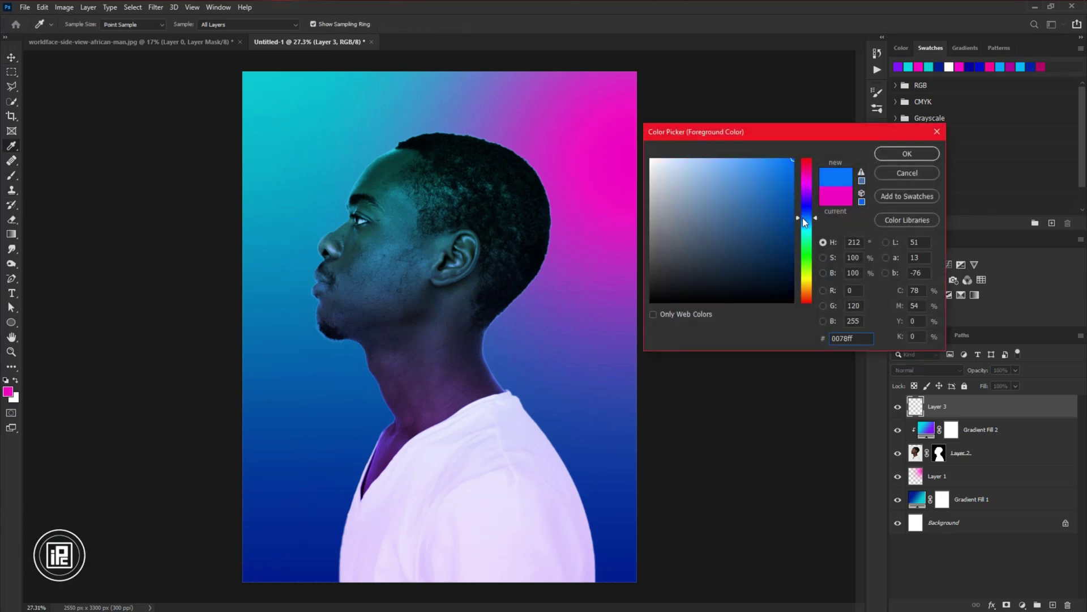
{"action": "key", "text": "Return"}
{"action": "left_click_drag", "start_coordinate": [437, 469], "coordinate": [507, 489]}
{"action": "scroll", "coordinate": [507, 489], "scroll_direction": "down", "scroll_amount": 3}
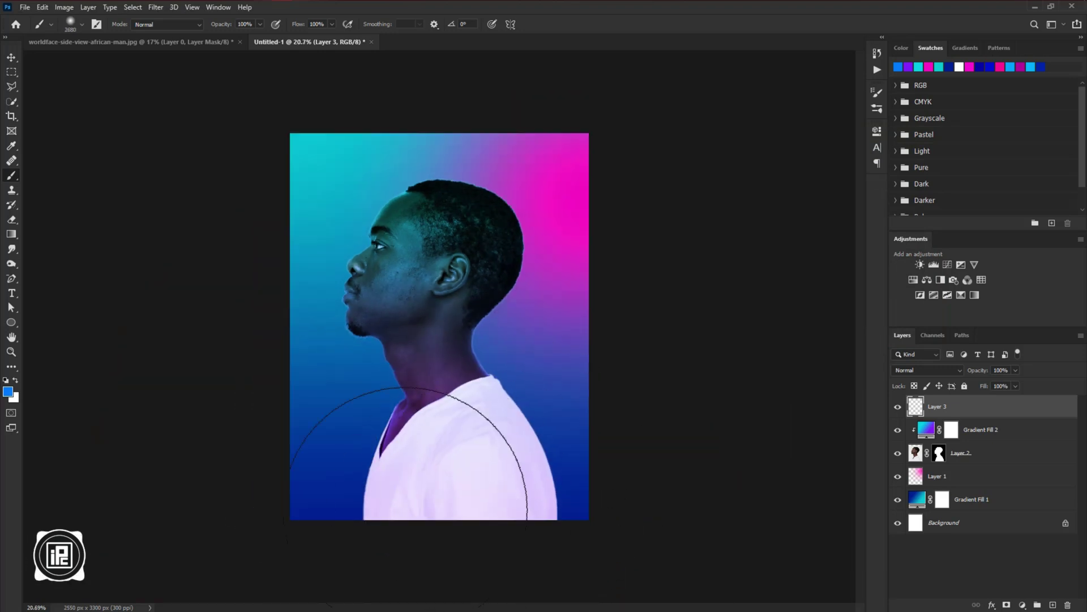
{"action": "left_click_drag", "start_coordinate": [329, 493], "coordinate": [675, 522]}
Set the blue paint layer to Color Burn at 78% opacity
{"action": "key", "text": "v"}
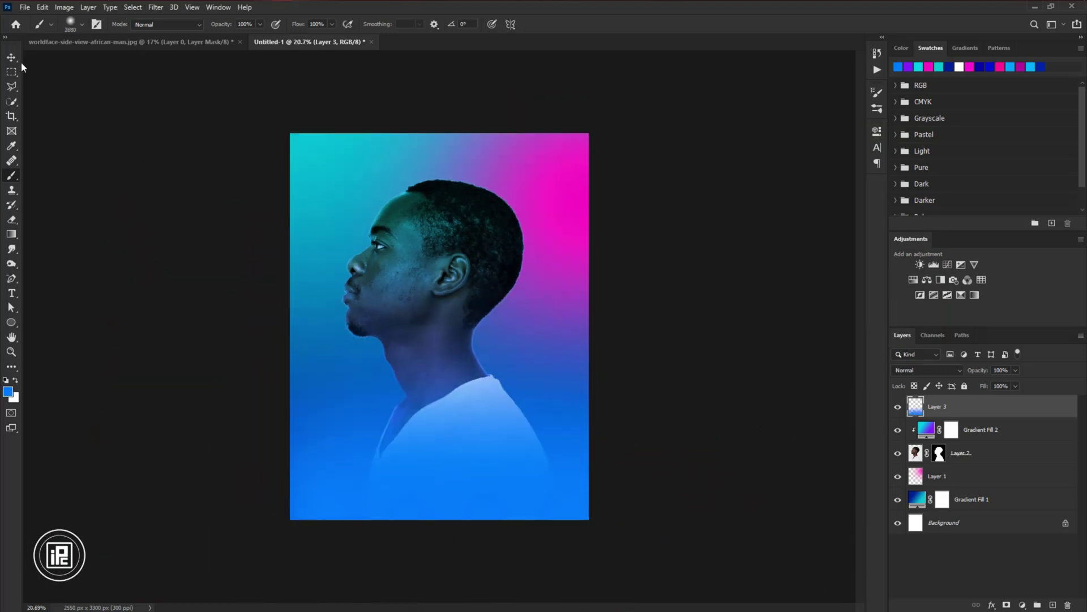
{"action": "scroll", "coordinate": [454, 507], "scroll_direction": "up", "scroll_amount": 2}
{"action": "scroll", "coordinate": [476, 522], "scroll_direction": "up", "scroll_amount": 1}
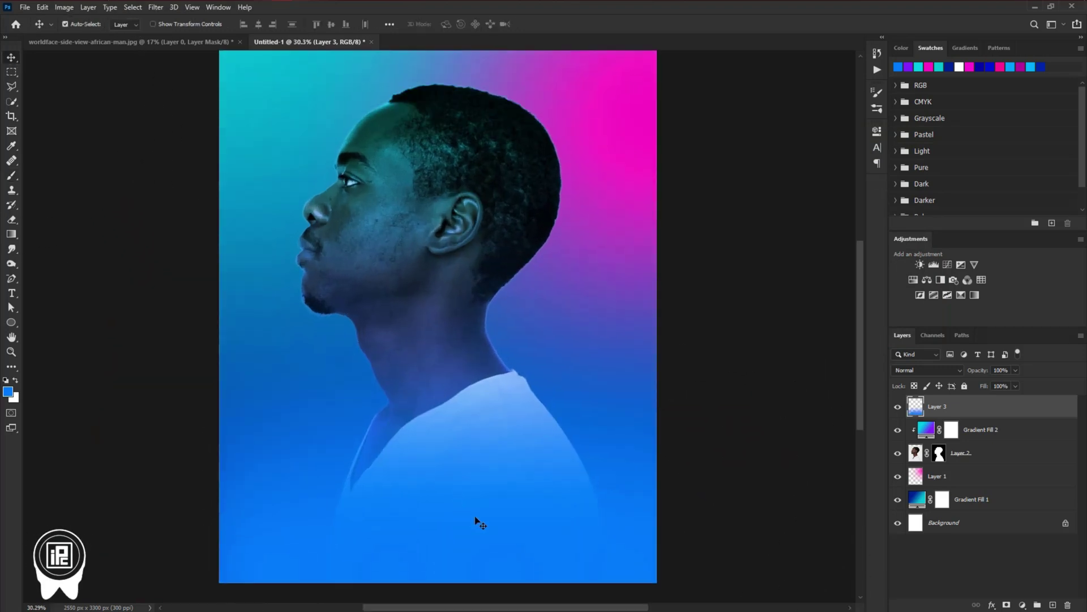
{"action": "left_click", "coordinate": [916, 372]}
{"action": "left_click", "coordinate": [910, 380]}
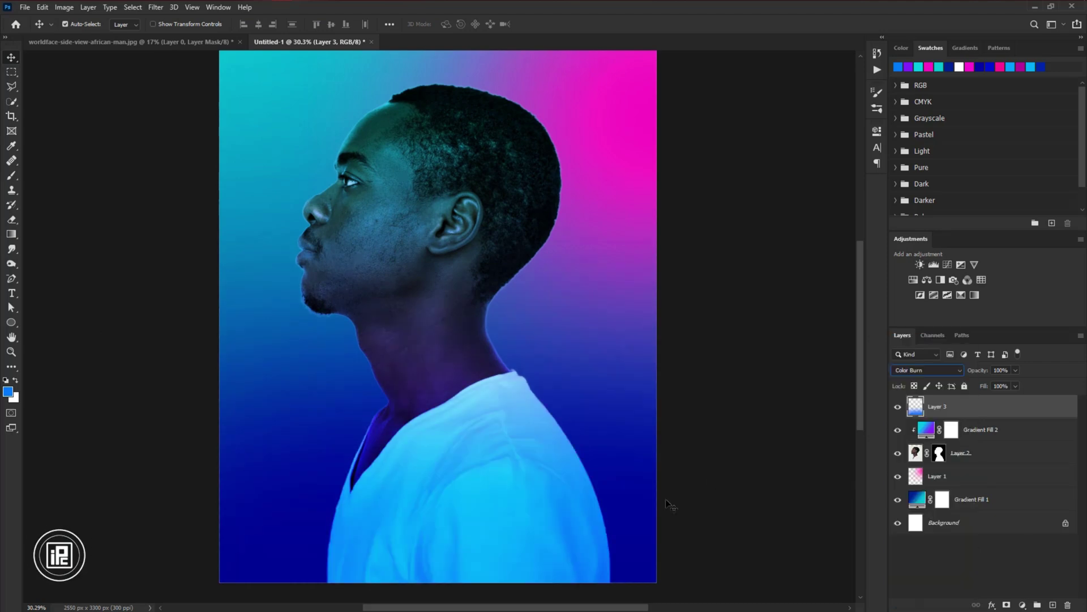
{"action": "scroll", "coordinate": [521, 516], "scroll_direction": "down", "scroll_amount": 2}
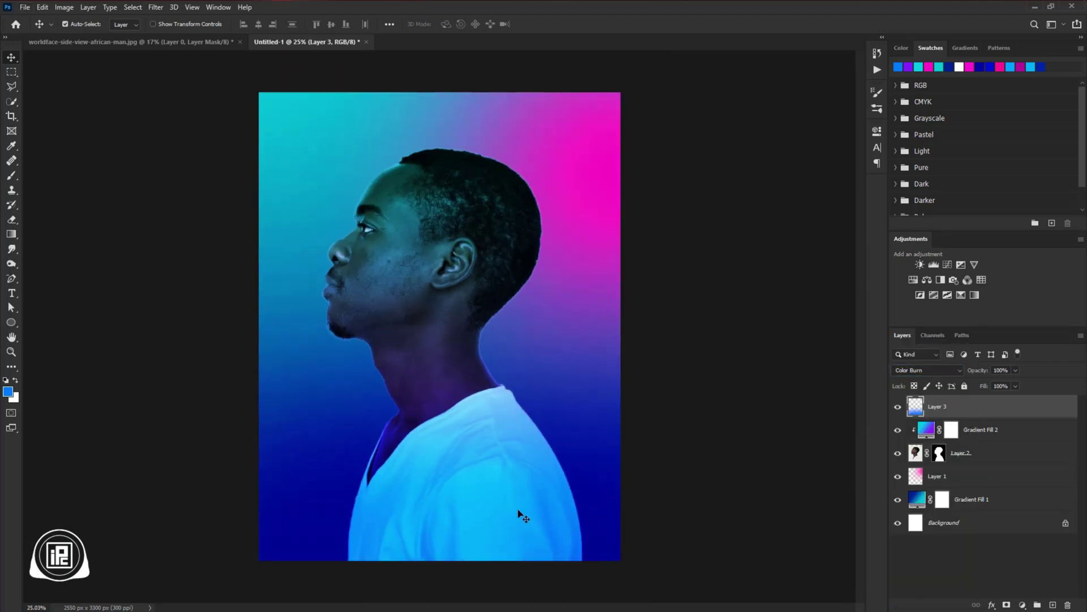
{"action": "left_click_drag", "start_coordinate": [971, 375], "coordinate": [959, 374]}
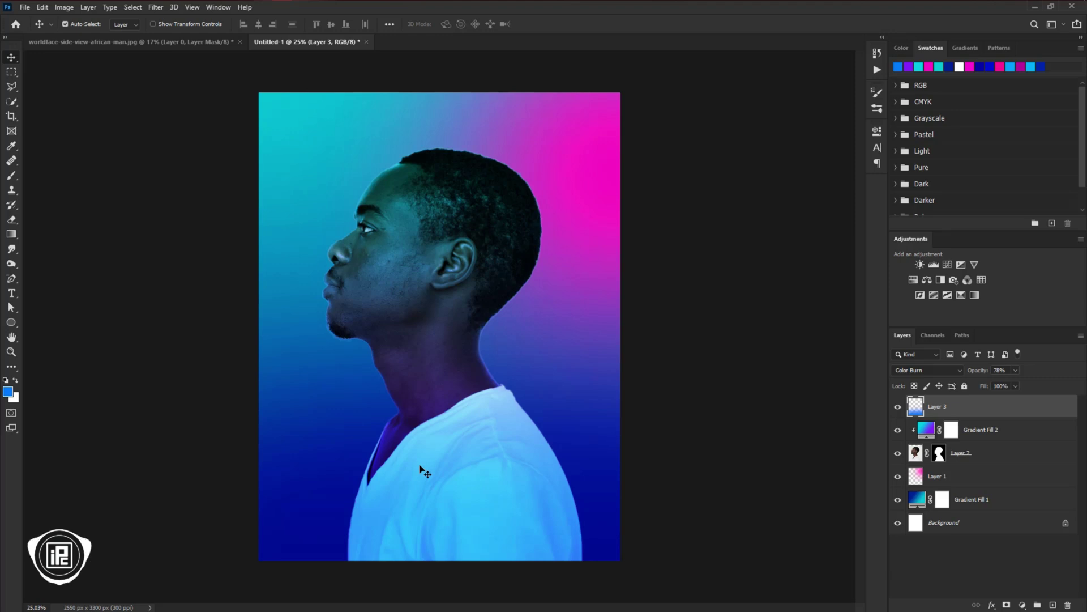
Add a Brightness/Contrast adjustment layer with contrast 79 and brightness 18
{"action": "left_click", "coordinate": [1023, 605]}
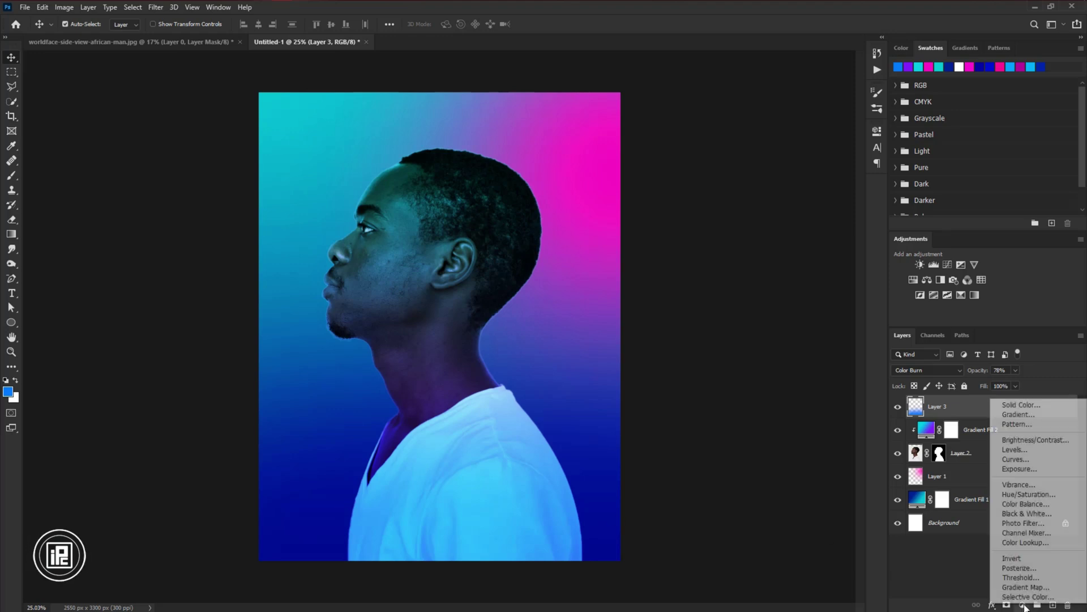
{"action": "left_click", "coordinate": [1028, 440]}
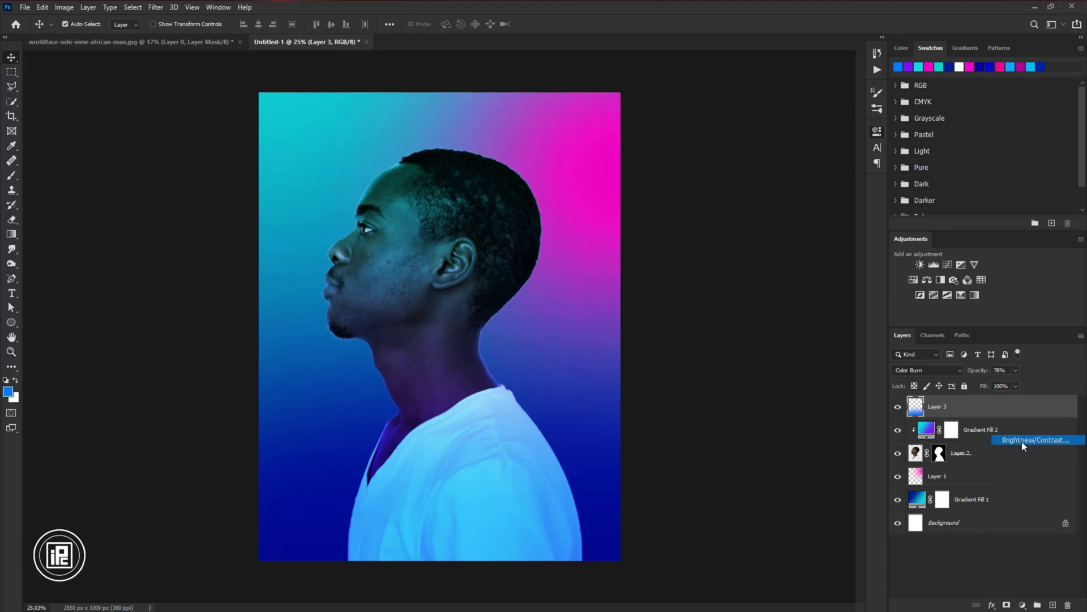
{"action": "left_click_drag", "start_coordinate": [789, 218], "coordinate": [832, 220]}
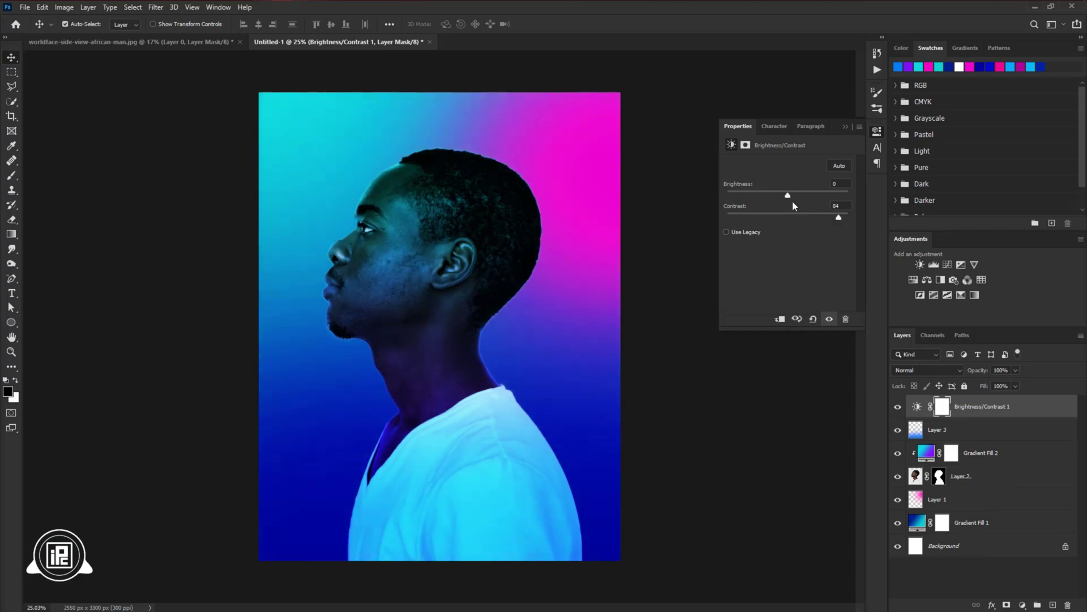
{"action": "left_click_drag", "start_coordinate": [789, 194], "coordinate": [793, 194]}
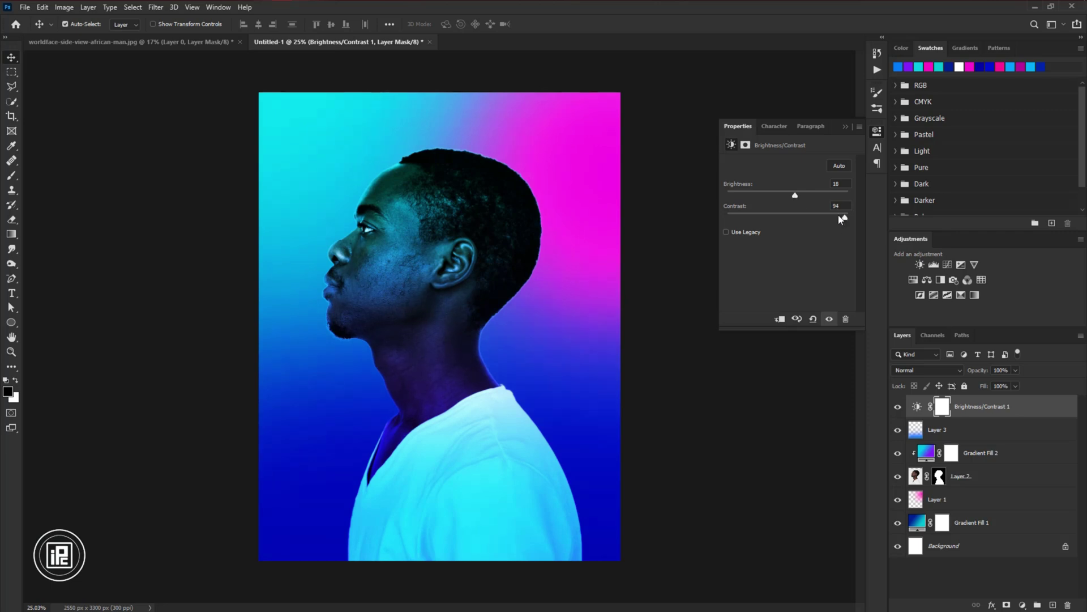
Draw a large blue circle behind the man's head, above Layer 1
{"action": "left_click", "coordinate": [951, 503]}
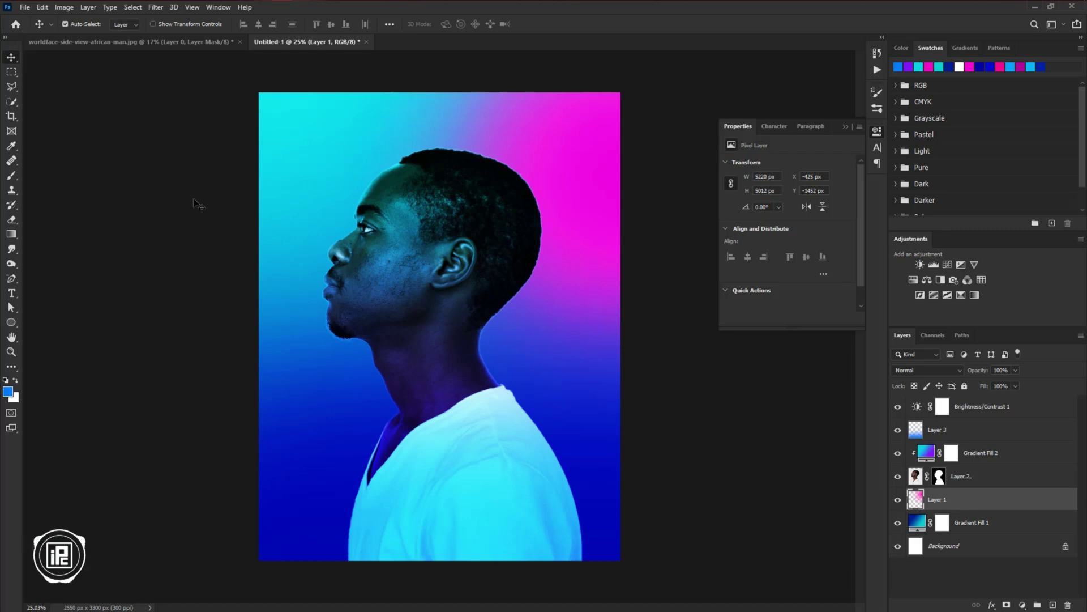
{"action": "left_click", "coordinate": [14, 323]}
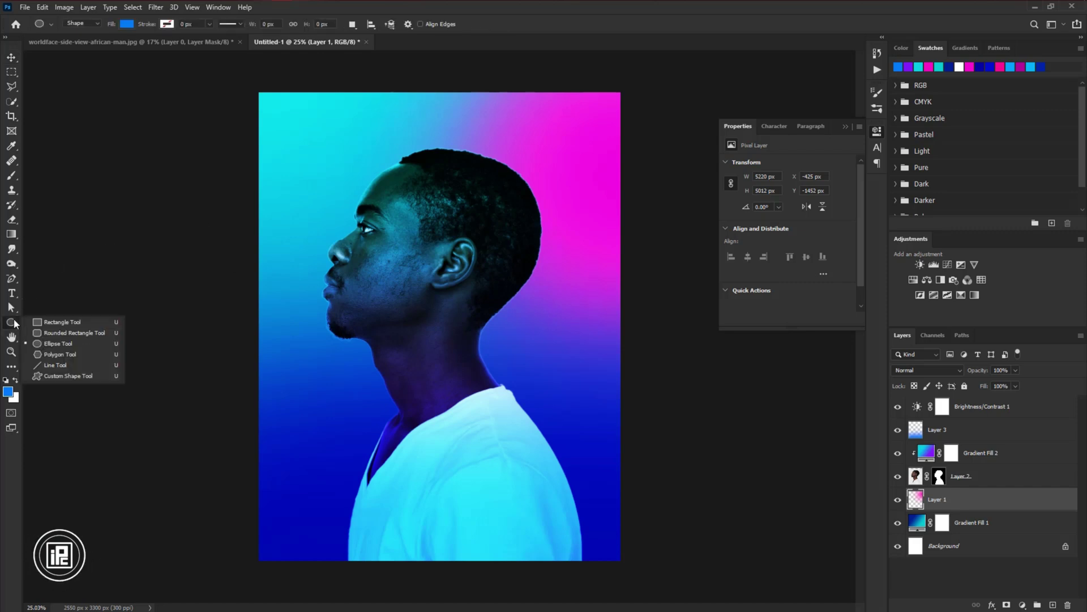
{"action": "left_click", "coordinate": [59, 343]}
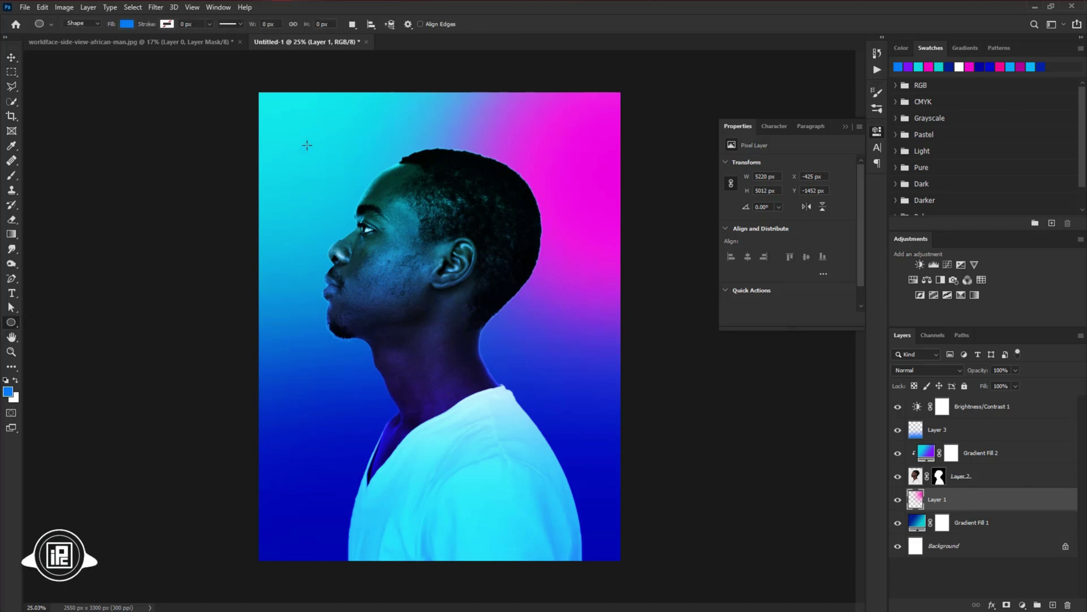
{"action": "left_click_drag", "start_coordinate": [277, 130], "coordinate": [654, 440]}
{"action": "key", "text": "v"}
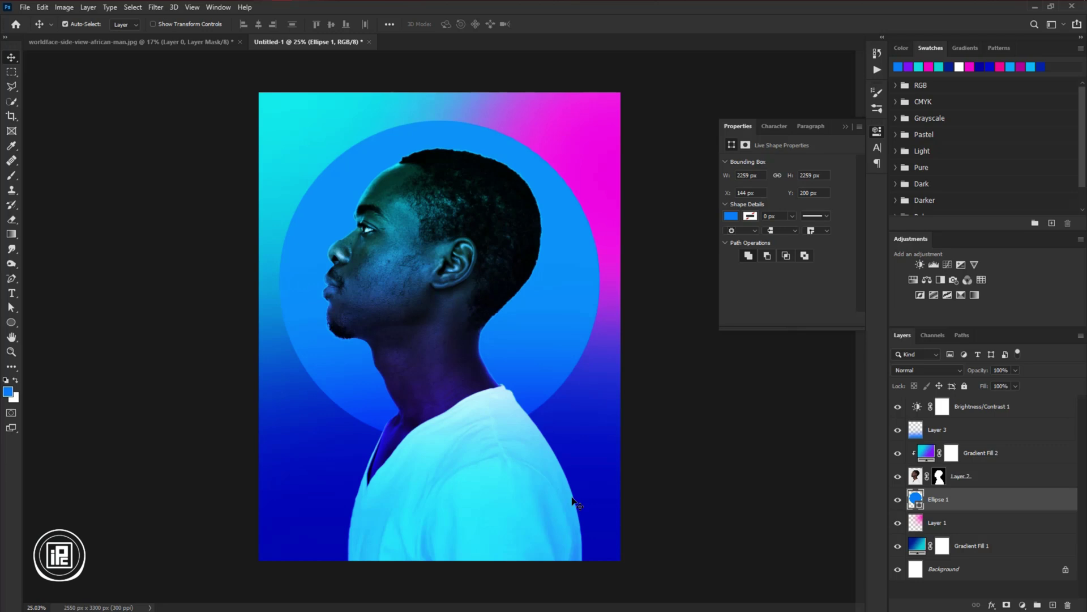
Stretch the man's photo slightly taller so he sits lower
{"action": "left_click", "coordinate": [456, 479]}
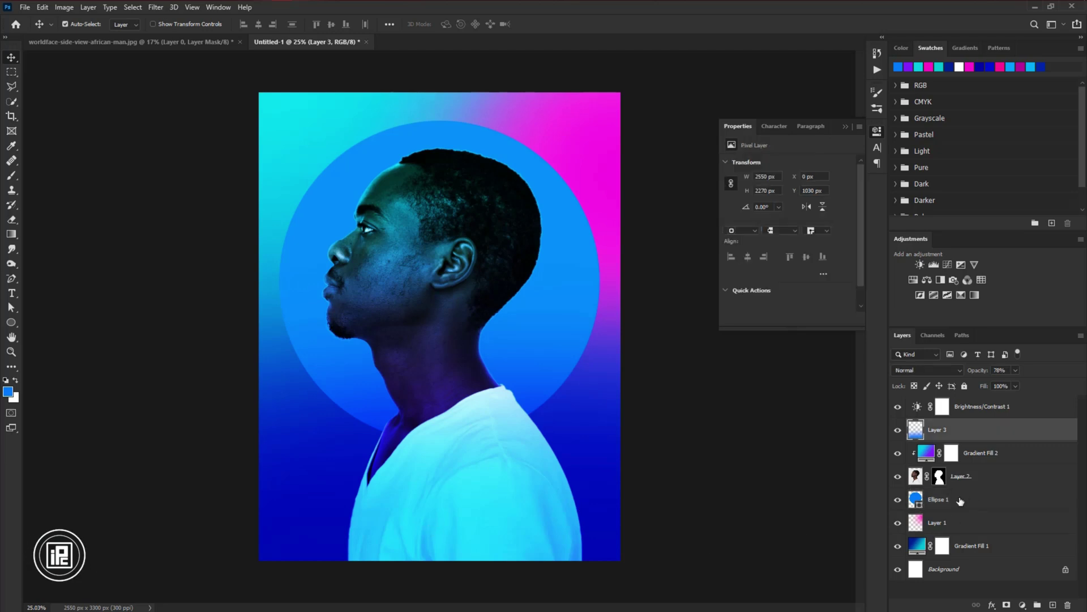
{"action": "left_click", "coordinate": [977, 476]}
{"action": "key", "text": "ctrl+t"}
{"action": "left_click_drag", "start_coordinate": [413, 111], "coordinate": [413, 128]}
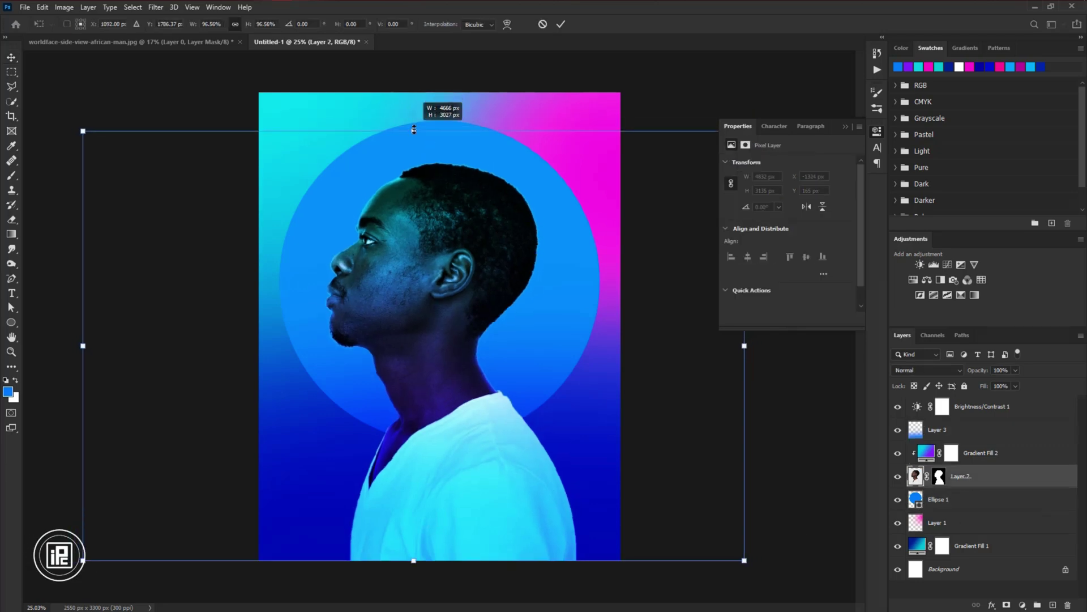
{"action": "key", "text": "Return"}
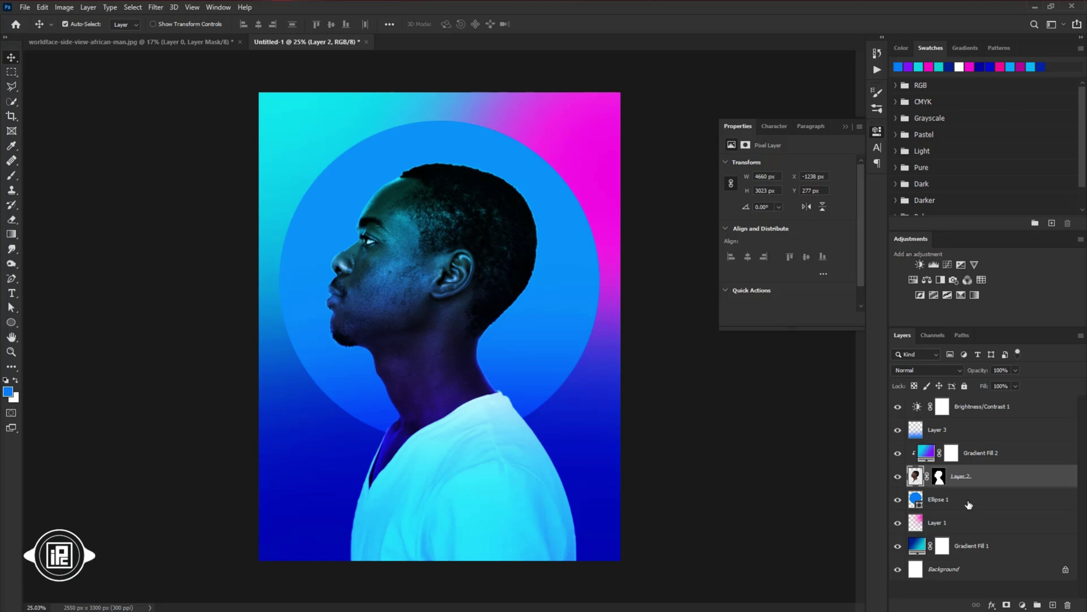
{"action": "left_click", "coordinate": [969, 505]}
Give the circle a reversed Gradient Overlay at a 90° angle with reduced scale
{"action": "double_click", "coordinate": [1044, 503]}
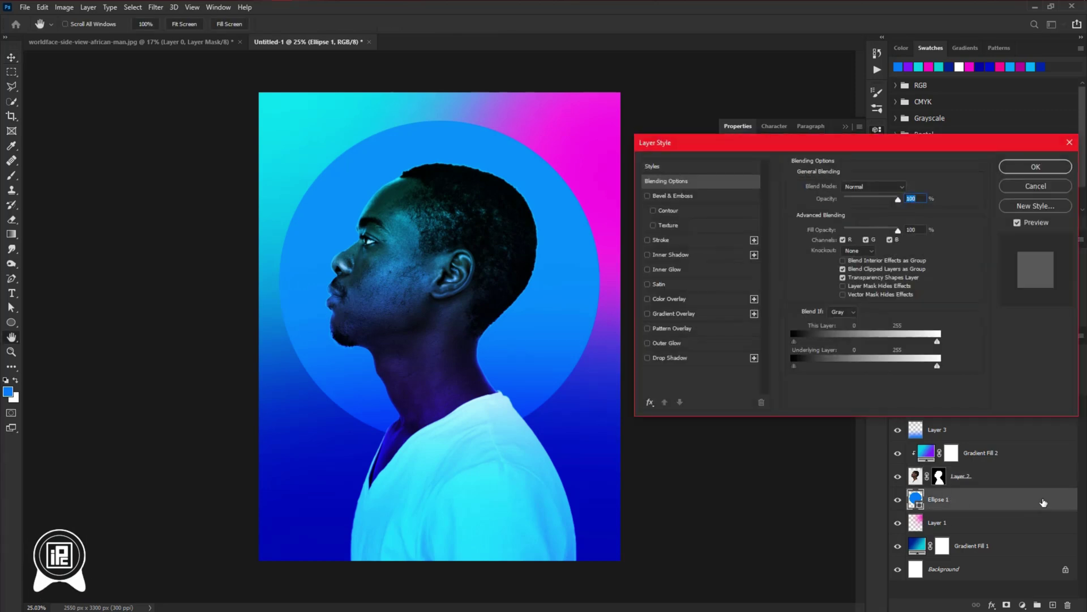
{"action": "left_click", "coordinate": [656, 311]}
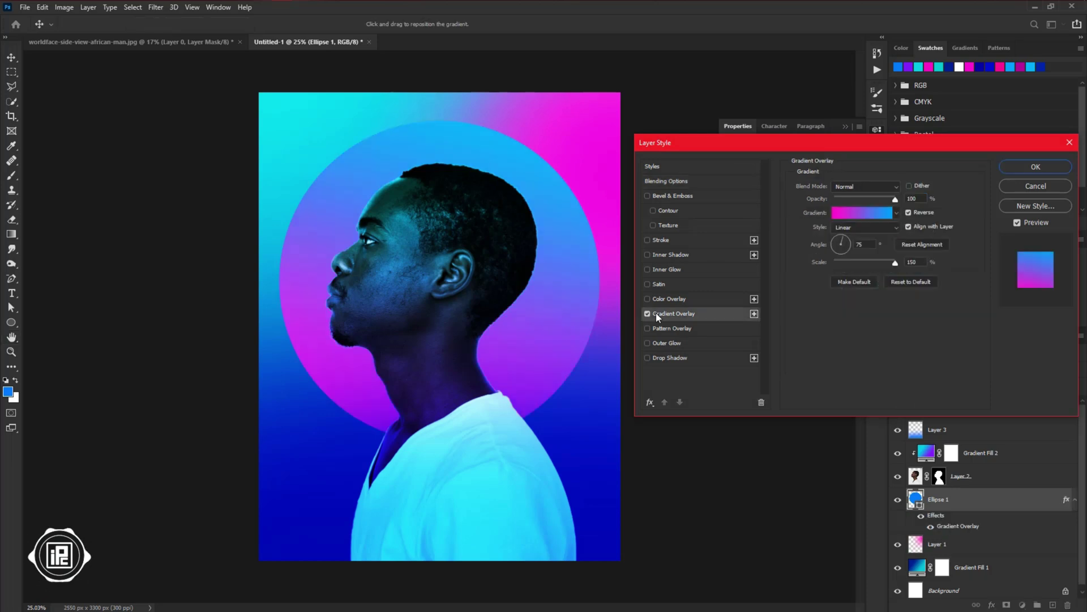
{"action": "left_click", "coordinate": [894, 262]}
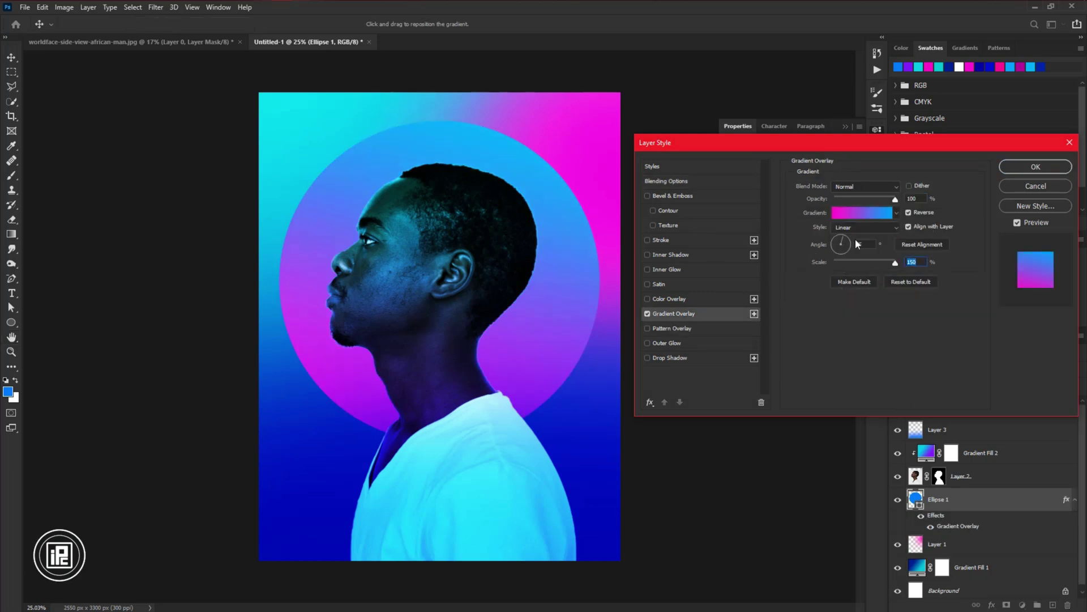
{"action": "type", "text": "90"}
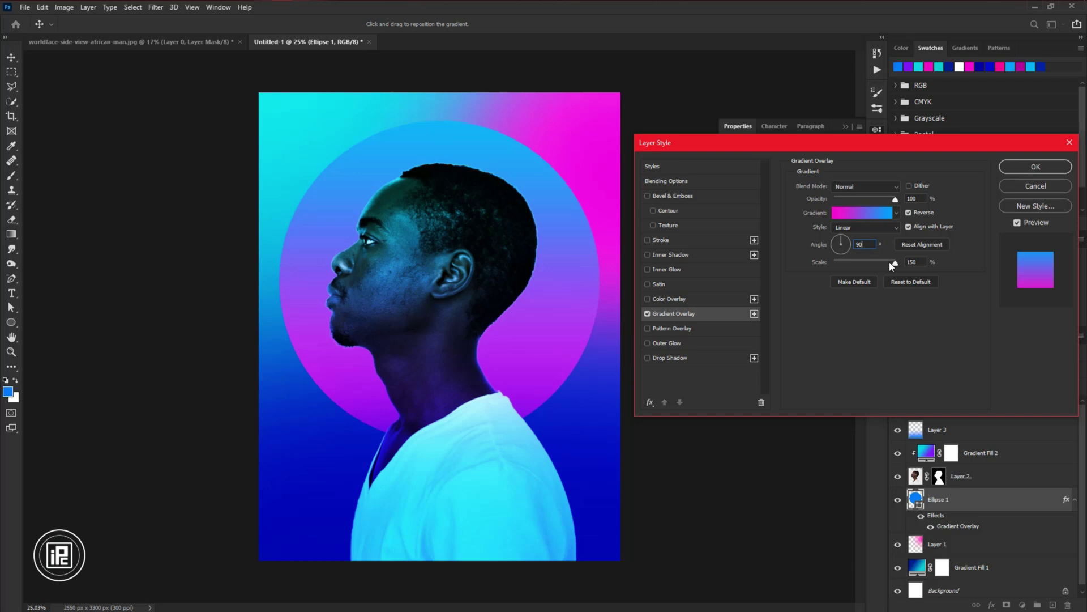
{"action": "left_click_drag", "start_coordinate": [892, 264], "coordinate": [872, 270]}
{"action": "left_click", "coordinate": [1035, 168]}
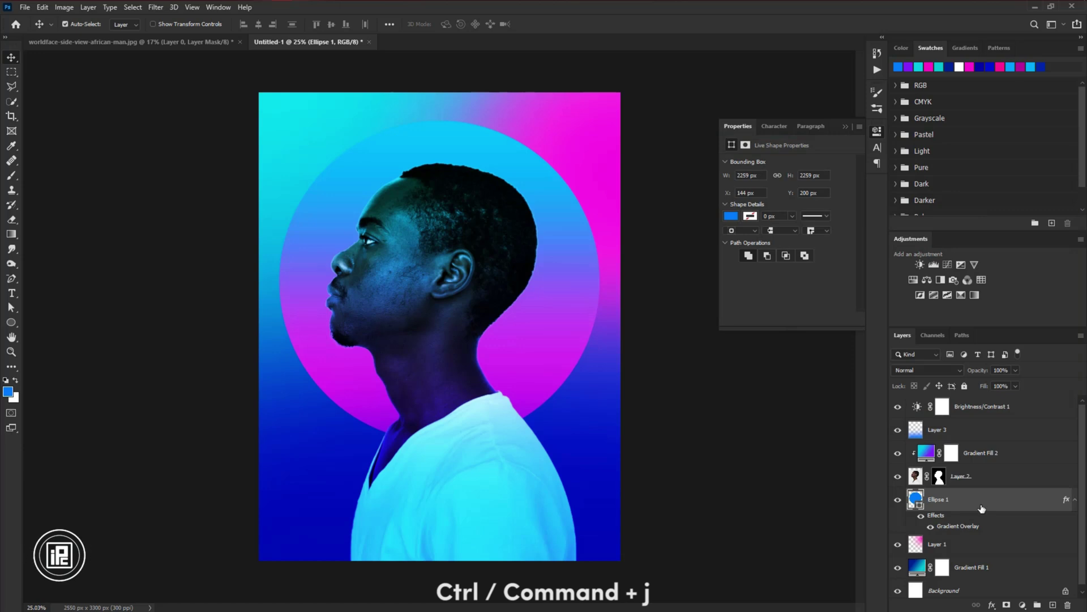
Duplicate the gradient circle, remove its effects, and set its fill to none
{"action": "key", "text": "ctrl+j"}
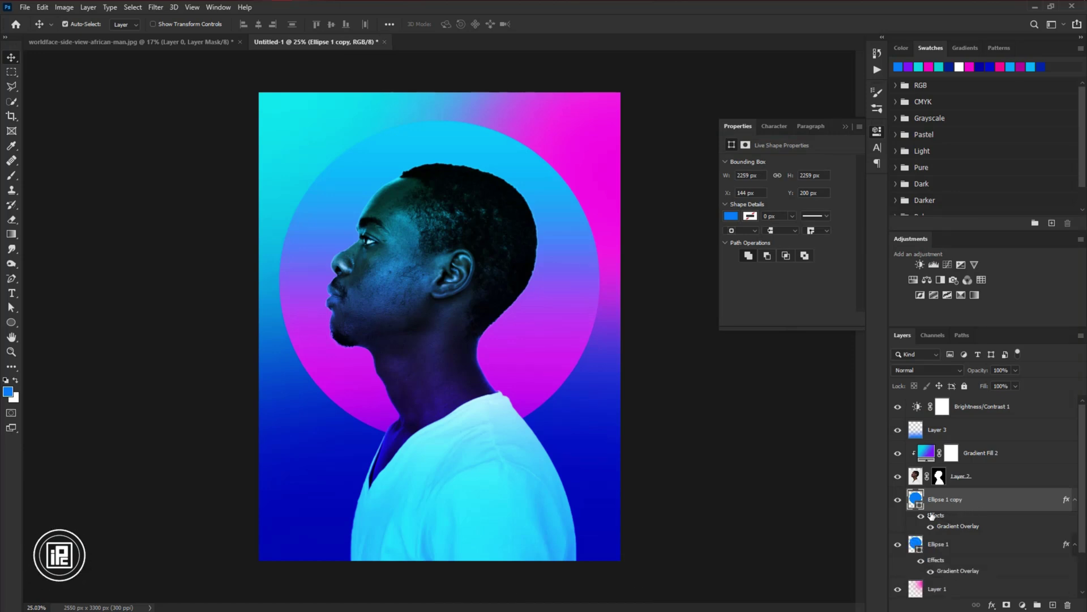
{"action": "left_click_drag", "start_coordinate": [932, 516], "coordinate": [1068, 605]}
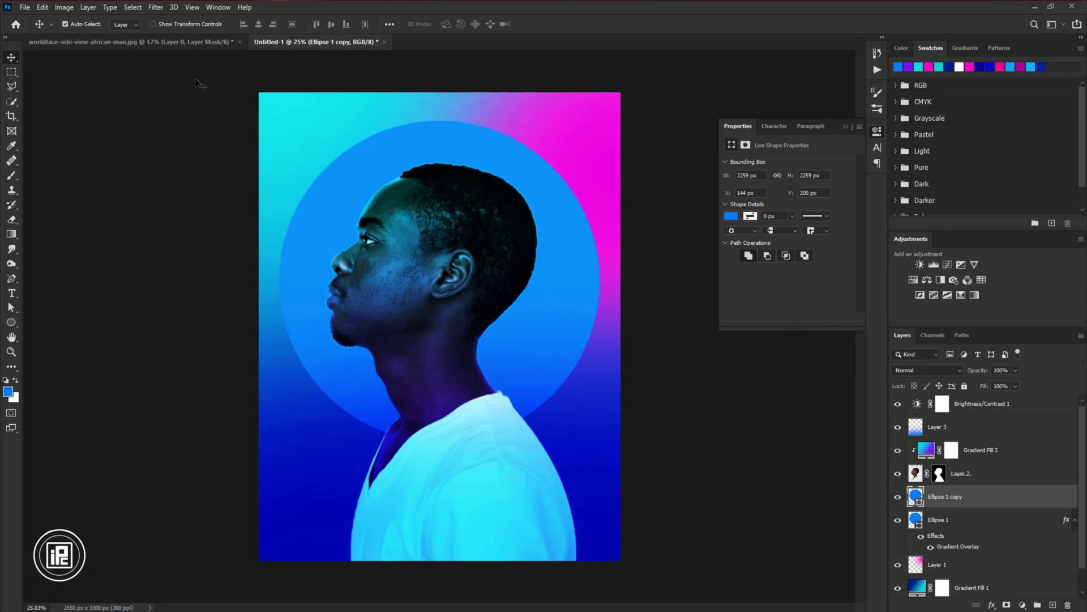
{"action": "left_click", "coordinate": [217, 7]}
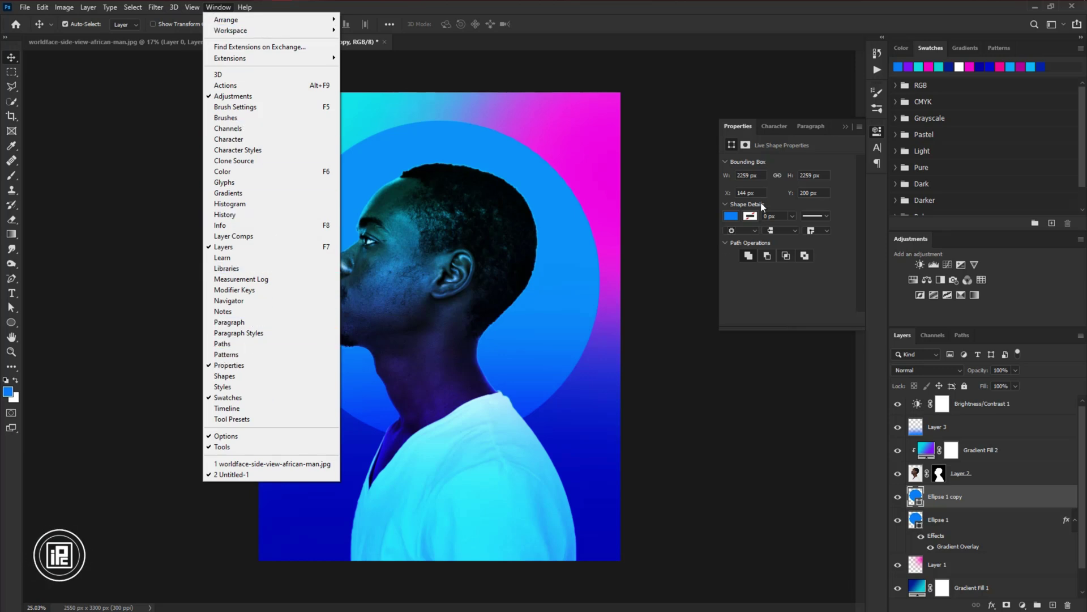
{"action": "left_click", "coordinate": [726, 214]}
{"action": "left_click", "coordinate": [736, 237]}
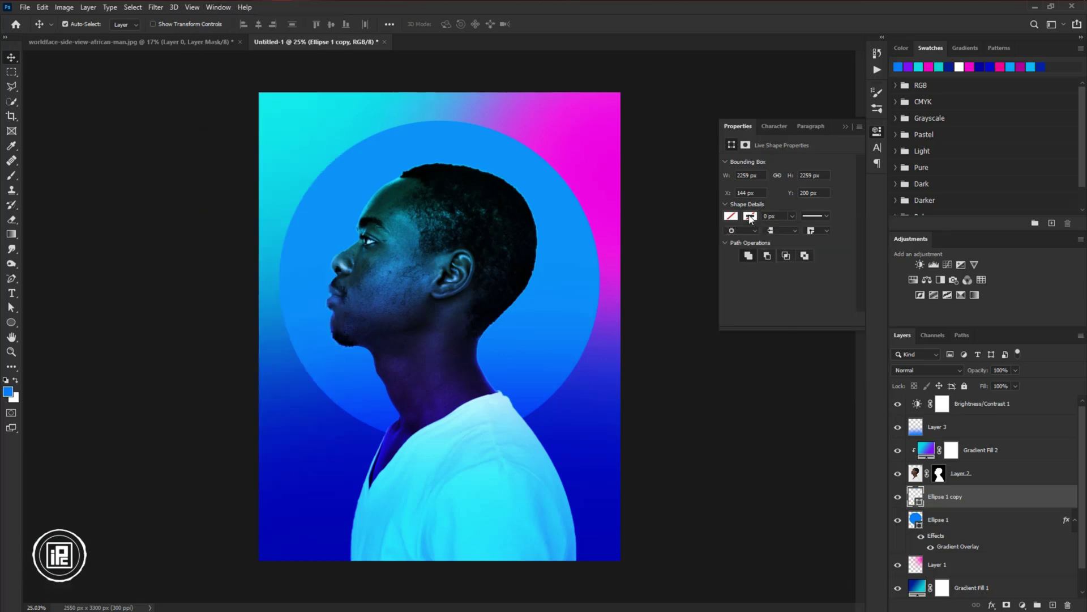
Give the copy a 20 px white stroke and scale it to about 93%
{"action": "left_click", "coordinate": [751, 217]}
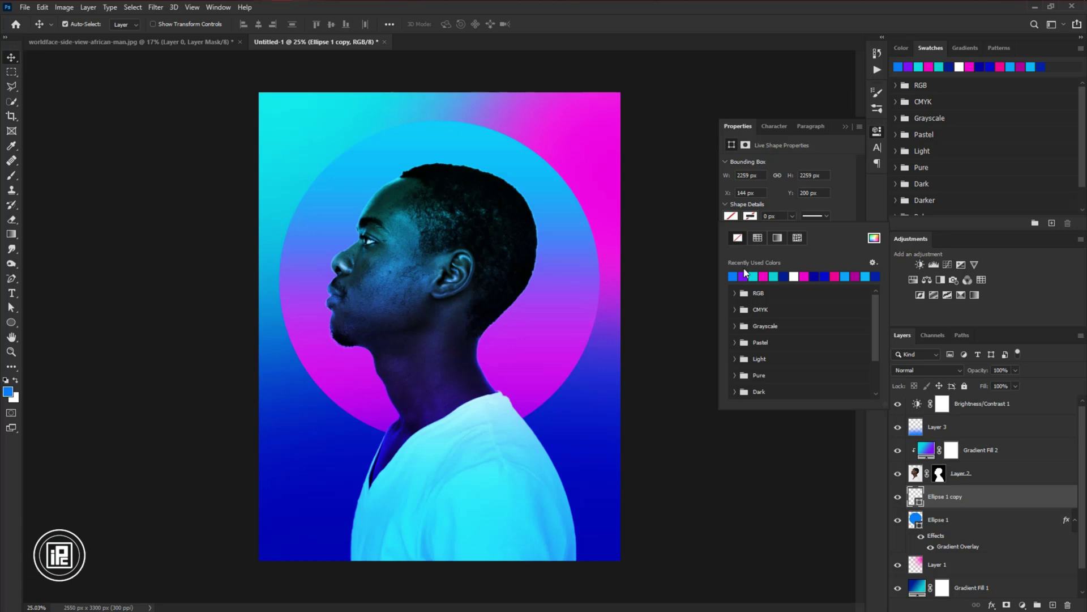
{"action": "left_click", "coordinate": [794, 276]}
{"action": "left_click", "coordinate": [769, 216]}
{"action": "type", "text": "20"}
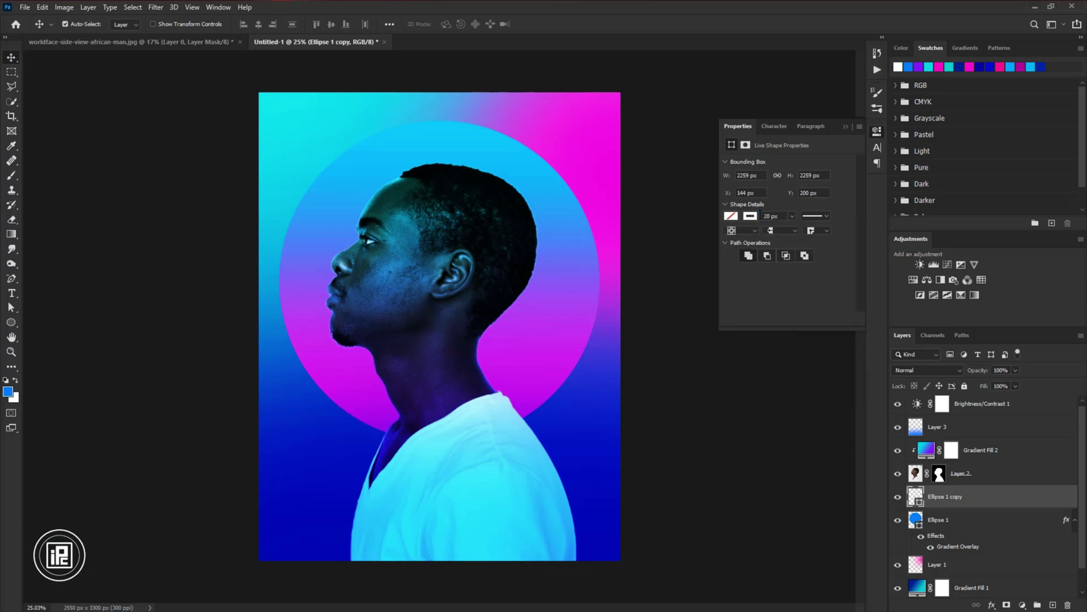
{"action": "key", "text": "Return"}
{"action": "key", "text": "ctrl+t"}
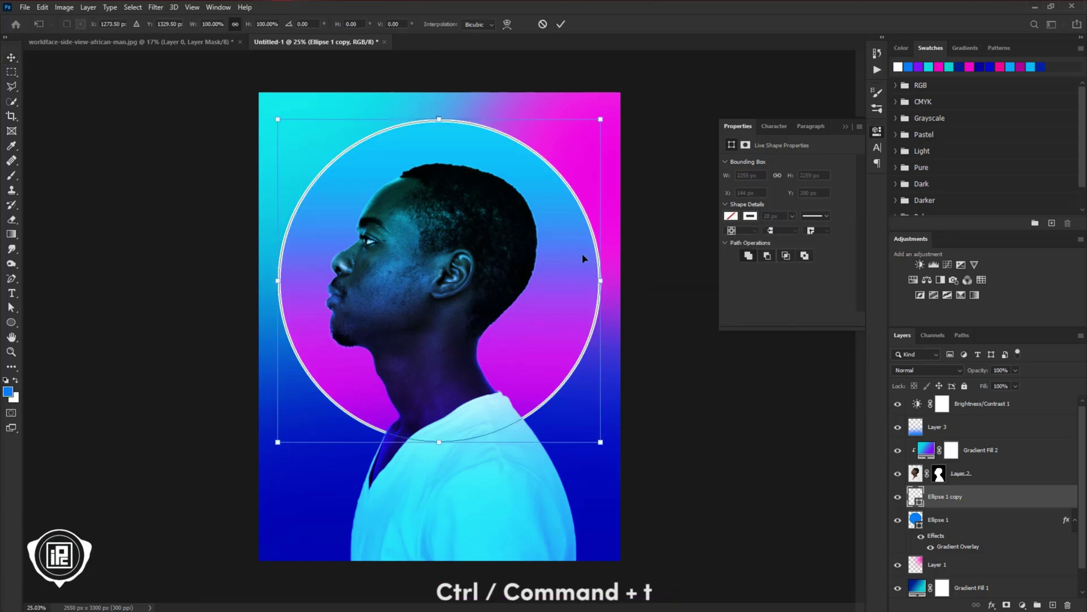
{"action": "left_click_drag", "start_coordinate": [604, 281], "coordinate": [591, 283]}
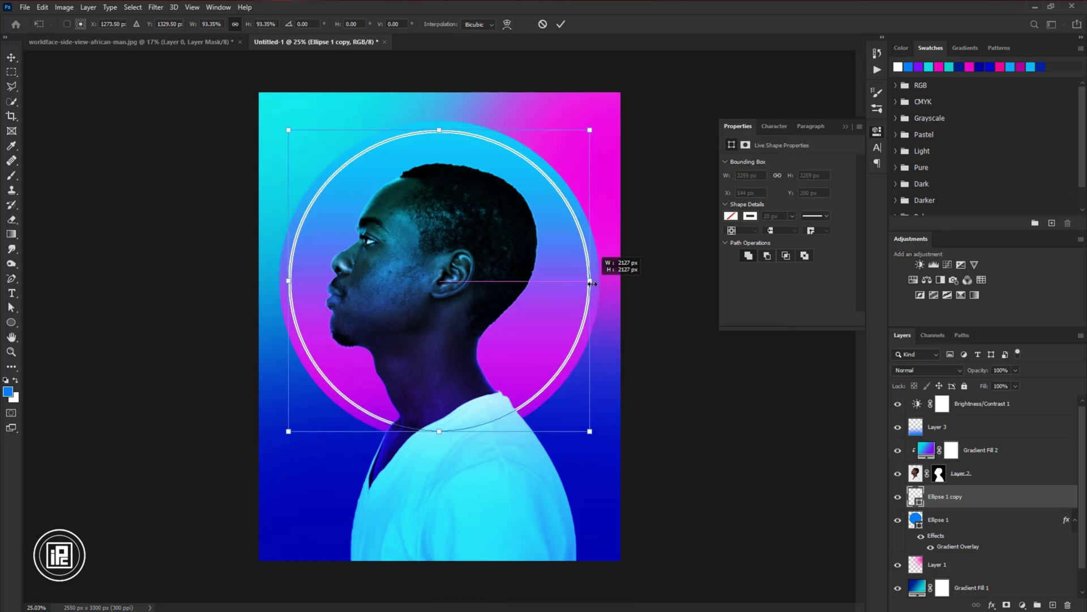
{"action": "left_click", "coordinate": [561, 25]}
Make the white ring's stroke a round-capped dashed line with dash 100 and gap 10
{"action": "left_click", "coordinate": [12, 323]}
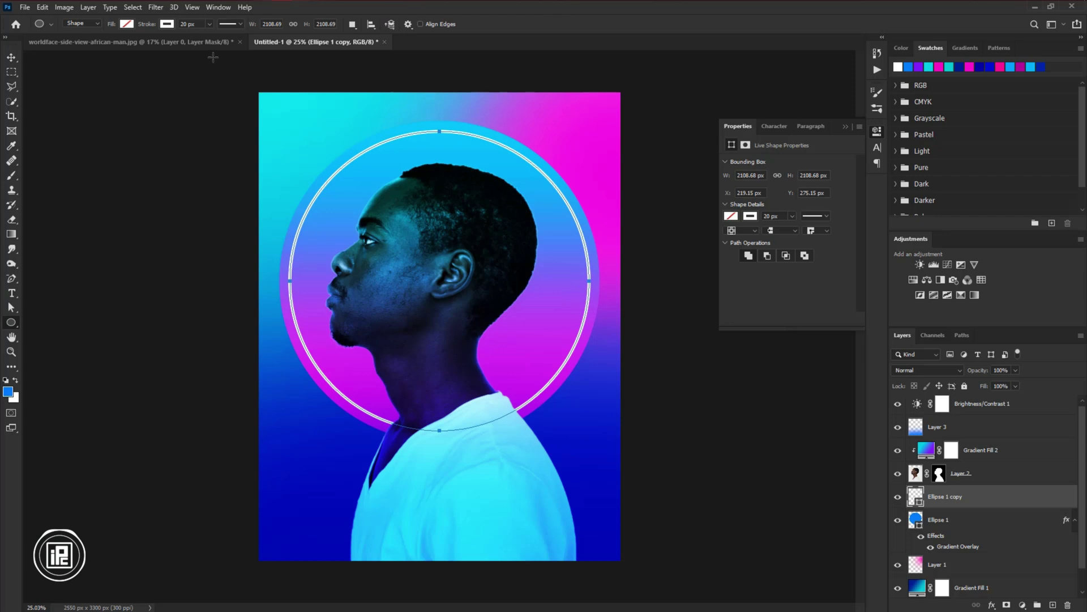
{"action": "left_click", "coordinate": [241, 25]}
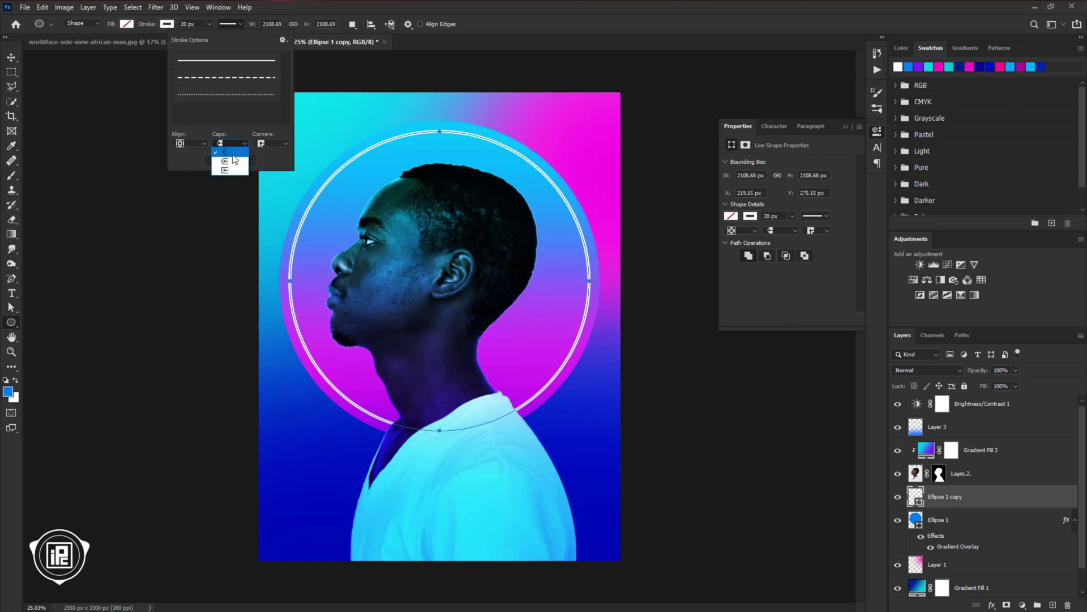
{"action": "left_click", "coordinate": [232, 160]}
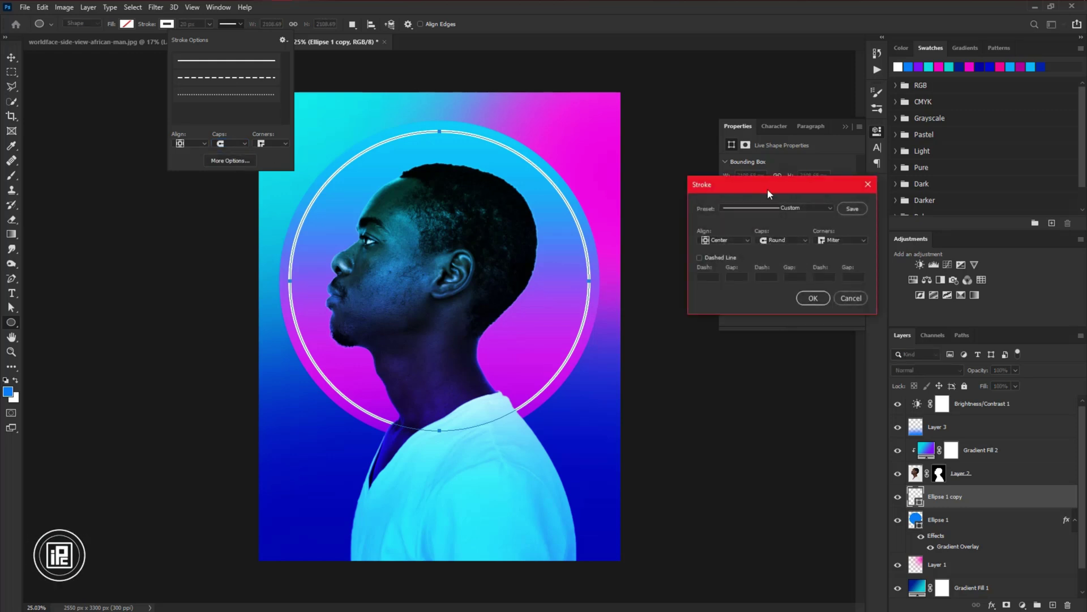
{"action": "mouse_move", "coordinate": [765, 184]}
{"action": "left_mouse_down"}
{"action": "mouse_move", "coordinate": [631, 101]}
{"action": "mouse_move", "coordinate": [676, 73]}
{"action": "left_mouse_up"}
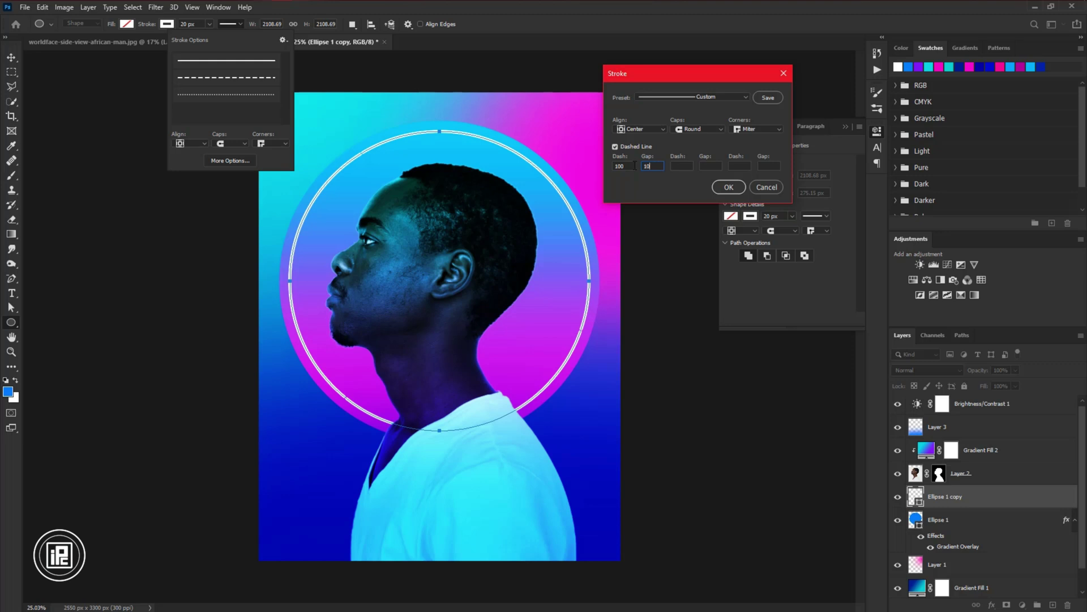
{"action": "left_click", "coordinate": [739, 189]}
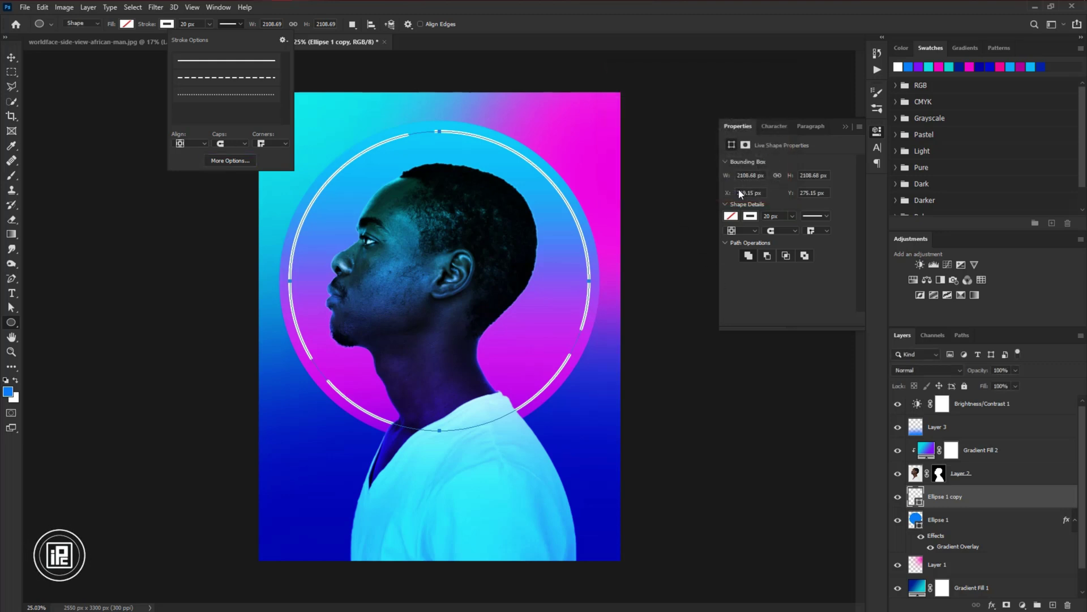
Make three copies of the dashed ring, each shrunk and rotated, one rotated about 30°
{"action": "left_click", "coordinate": [13, 63]}
{"action": "key", "text": "ctrl+j"}
{"action": "key", "text": "ctrl+t"}
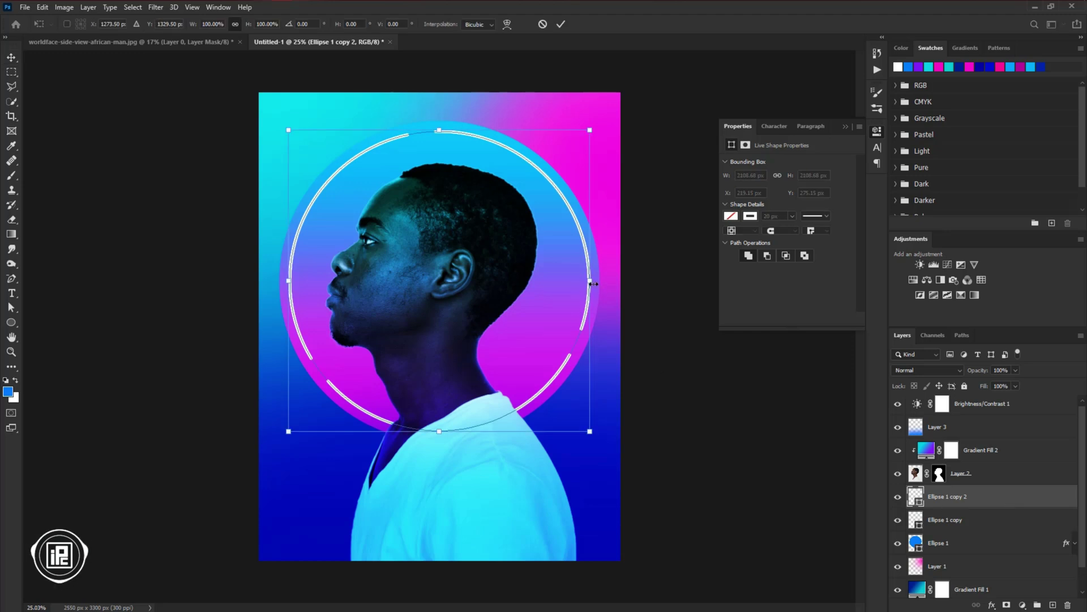
{"action": "left_click_drag", "start_coordinate": [592, 282], "coordinate": [583, 281]}
{"action": "left_click_drag", "start_coordinate": [599, 437], "coordinate": [498, 484]}
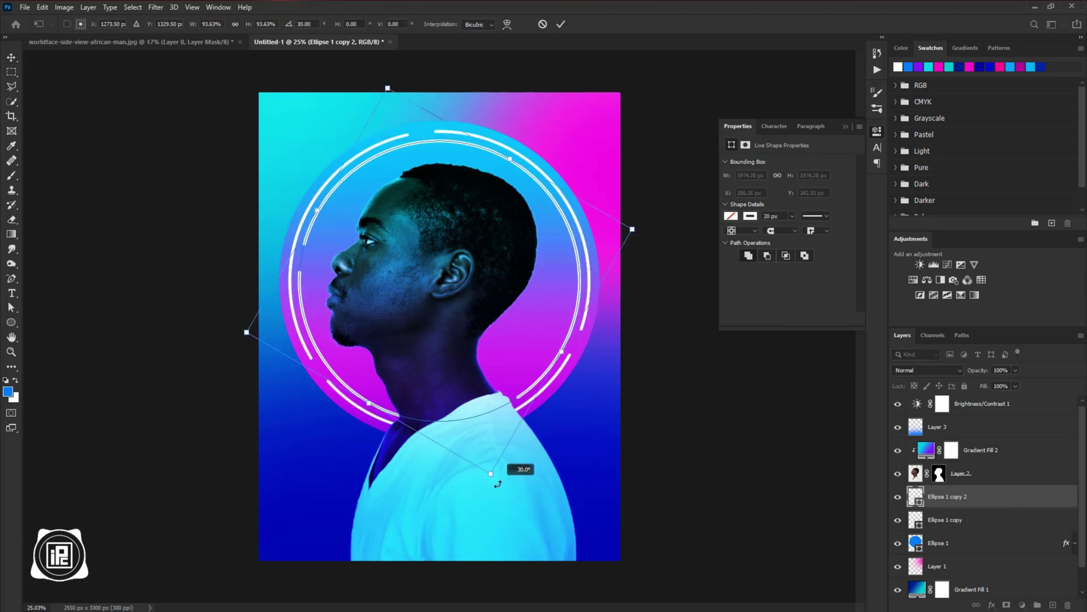
{"action": "key", "text": "Return"}
{"action": "key", "text": "ctrl+j"}
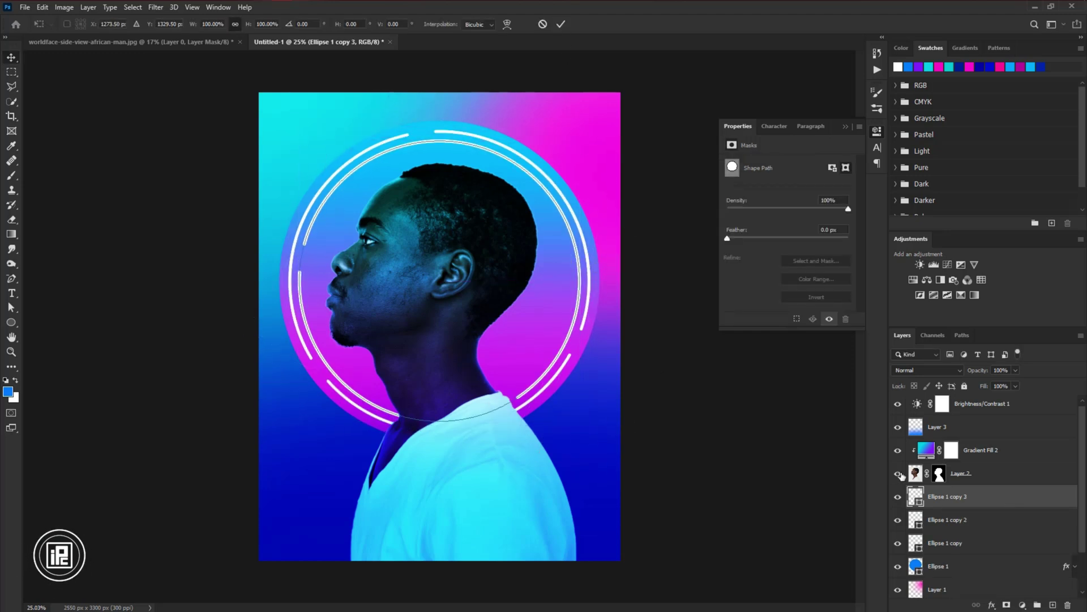
{"action": "key", "text": "ctrl+t"}
{"action": "mouse_move", "coordinate": [580, 422]}
{"action": "left_mouse_down"}
{"action": "mouse_move", "coordinate": [569, 412]}
{"action": "mouse_move", "coordinate": [277, 424]}
{"action": "mouse_move", "coordinate": [209, 240]}
{"action": "left_mouse_up"}
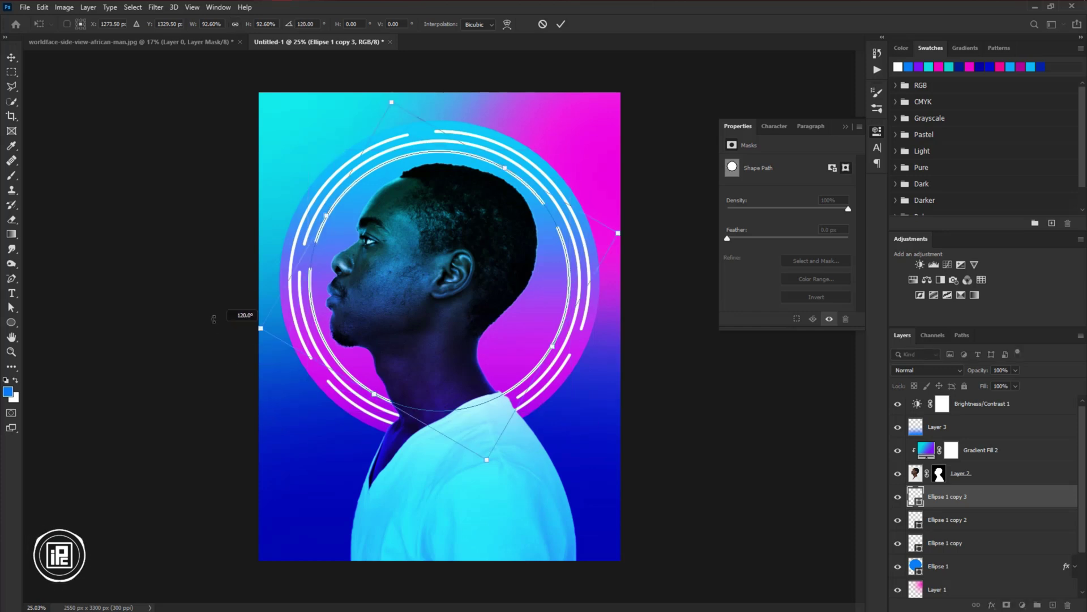
{"action": "key", "text": "Return"}
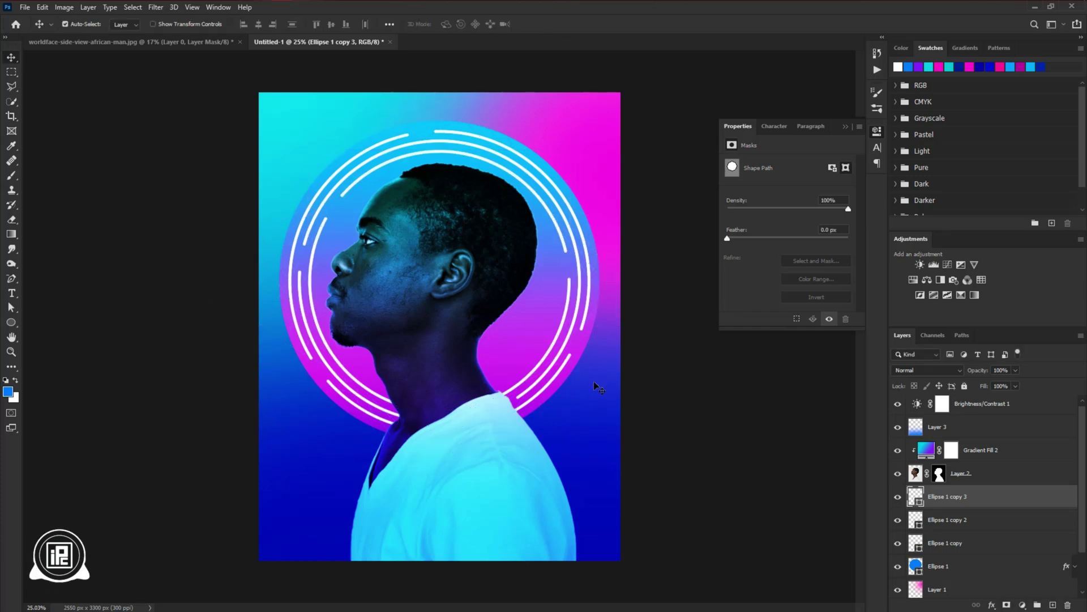
{"action": "key", "text": "ctrl+j"}
{"action": "key", "text": "ctrl+t"}
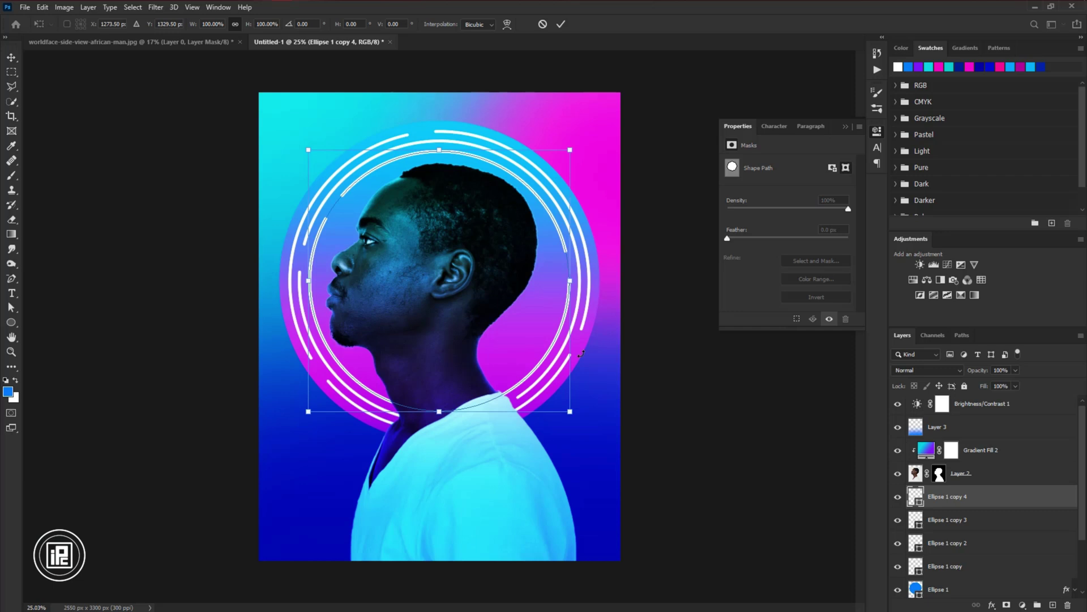
{"action": "left_click_drag", "start_coordinate": [569, 282], "coordinate": [559, 281]}
Add further smaller, rotated ring copies nested inside the previous rings
{"action": "left_click", "coordinate": [562, 24]}
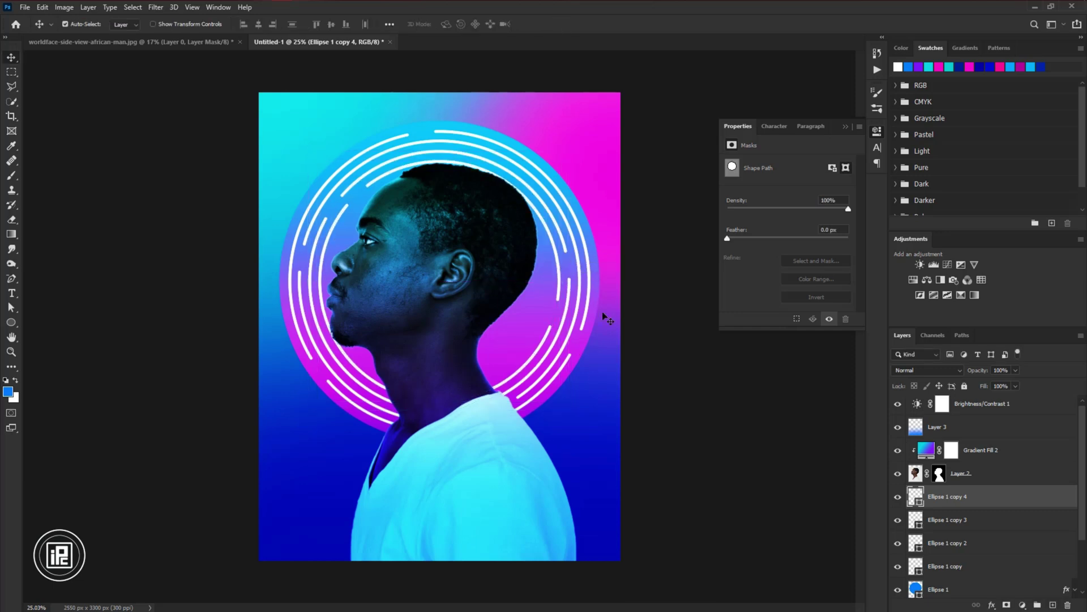
{"action": "key", "text": "ctrl+j"}
{"action": "key", "text": "ctrl+t"}
{"action": "left_click_drag", "start_coordinate": [560, 281], "coordinate": [535, 280]}
{"action": "key", "text": "Return"}
{"action": "key", "text": "ctrl+j"}
{"action": "key", "text": "ctrl+t"}
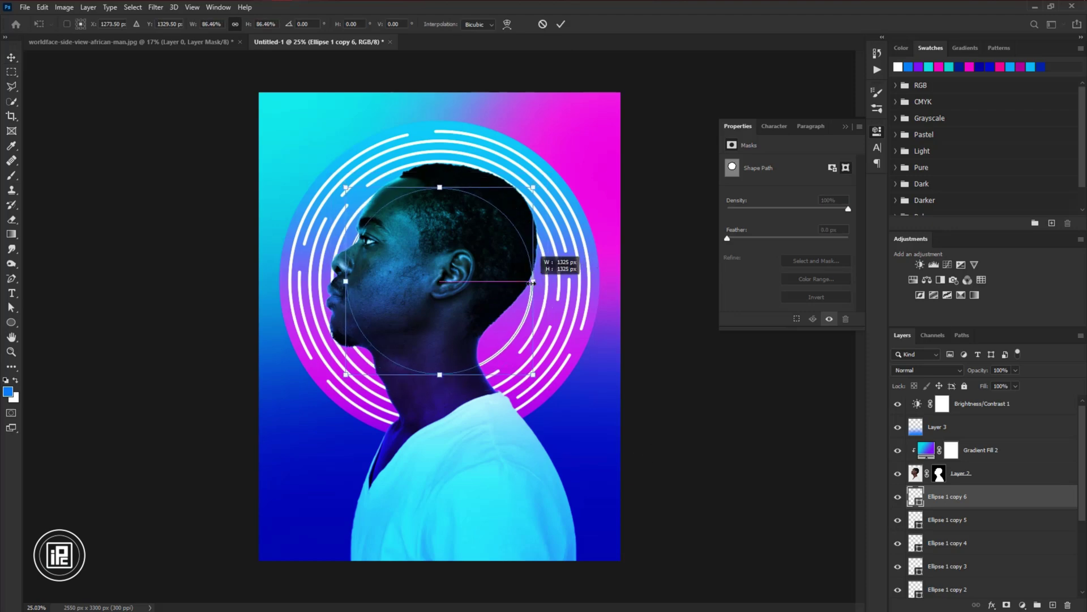
{"action": "mouse_move", "coordinate": [566, 391]}
{"action": "left_mouse_down"}
{"action": "mouse_move", "coordinate": [408, 446]}
{"action": "mouse_move", "coordinate": [332, 296]}
{"action": "left_mouse_up"}
{"action": "key", "text": "Return"}
{"action": "key", "text": "ctrl+t"}
{"action": "scroll", "coordinate": [537, 423], "scroll_direction": "up", "scroll_amount": 1}
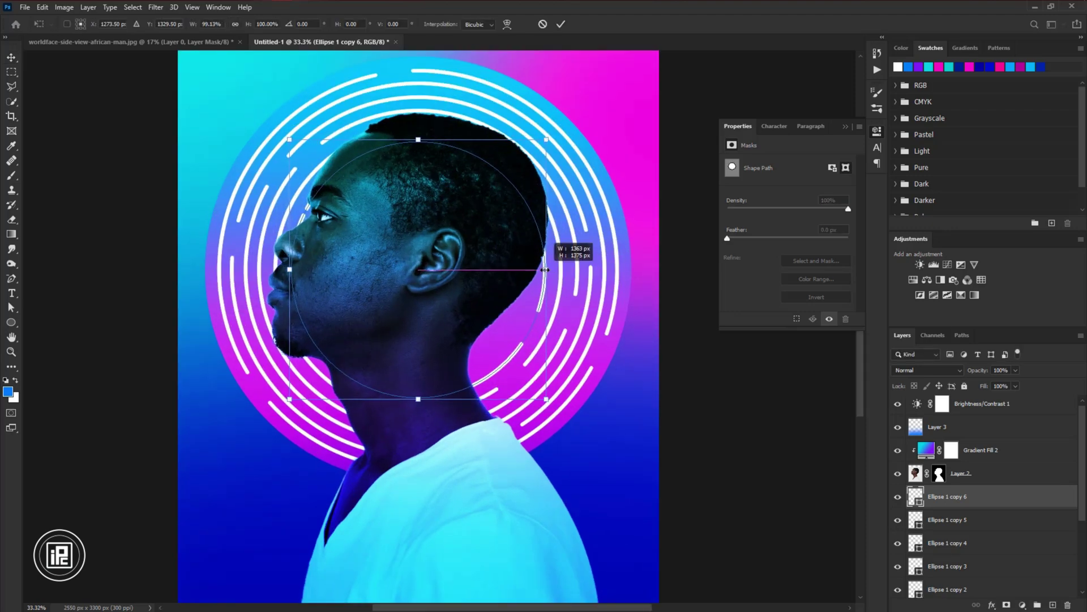
{"action": "key", "text": "Return"}
{"action": "key", "text": "ctrl+j"}
{"action": "key", "text": "ctrl+t"}
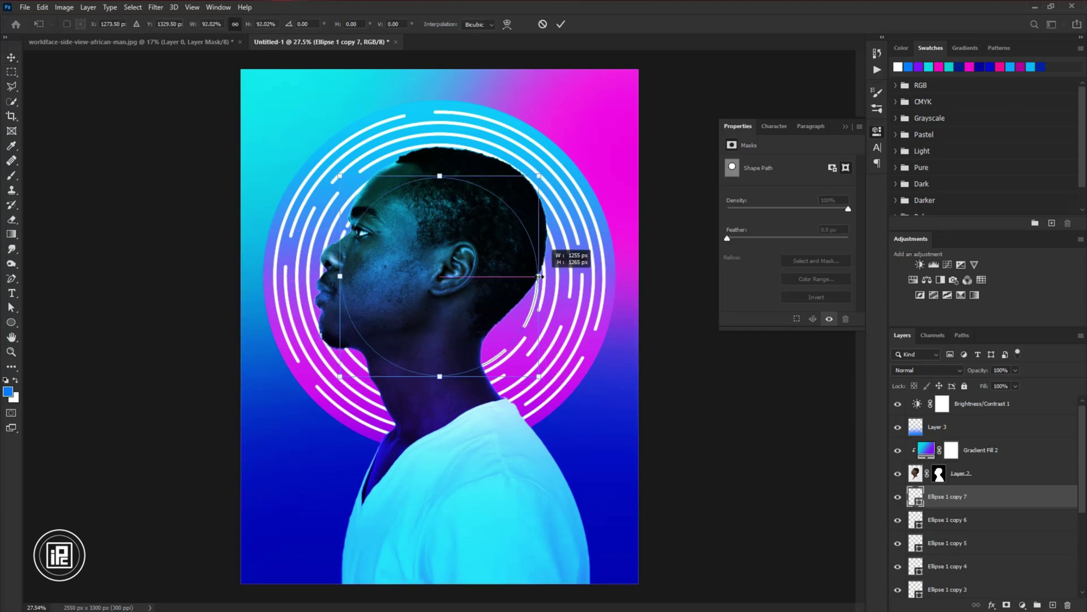
{"action": "left_click_drag", "start_coordinate": [563, 251], "coordinate": [549, 260]}
{"action": "left_click_drag", "start_coordinate": [553, 374], "coordinate": [563, 387]}
{"action": "key", "text": "Return"}
{"action": "scroll", "coordinate": [684, 359], "scroll_direction": "down", "scroll_amount": 1}
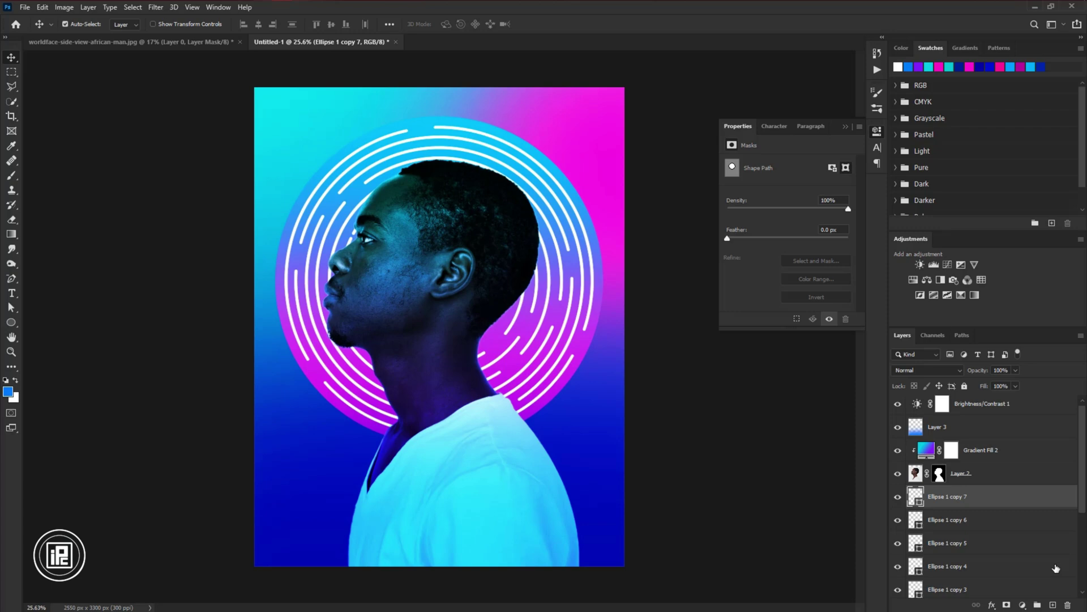
{"action": "scroll", "coordinate": [984, 538], "scroll_direction": "down", "scroll_amount": 3}
Group Ellipse 1 through copy 7 as 'Circle shape', then select Brightness/Contrast 1
{"action": "left_click", "coordinate": [965, 523], "text": "shift"}
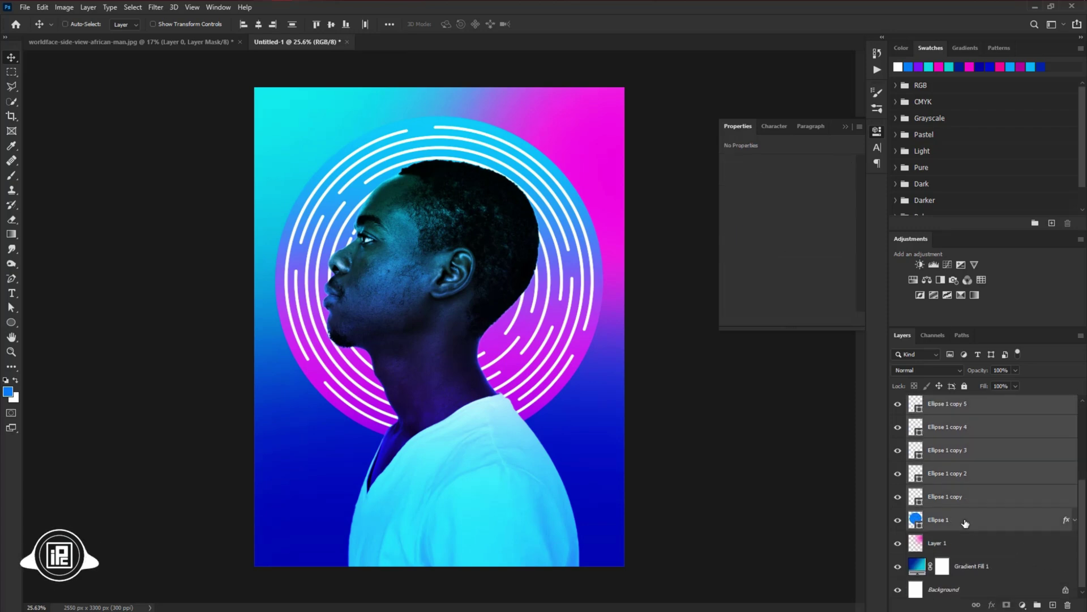
{"action": "key", "text": "ctrl+g"}
{"action": "double_click", "coordinate": [950, 494]}
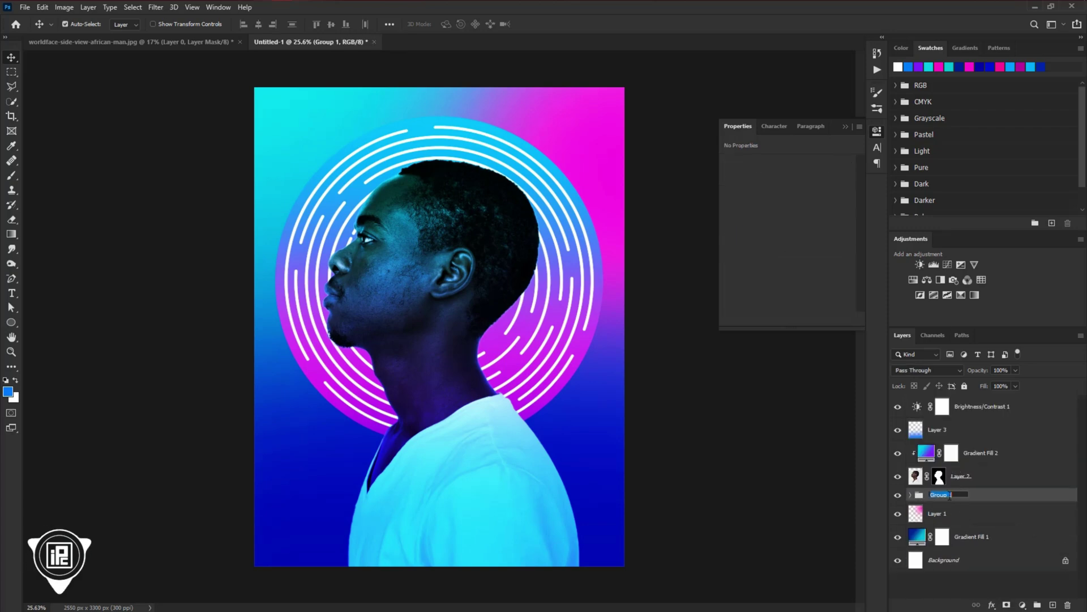
{"action": "type", "text": "S"}
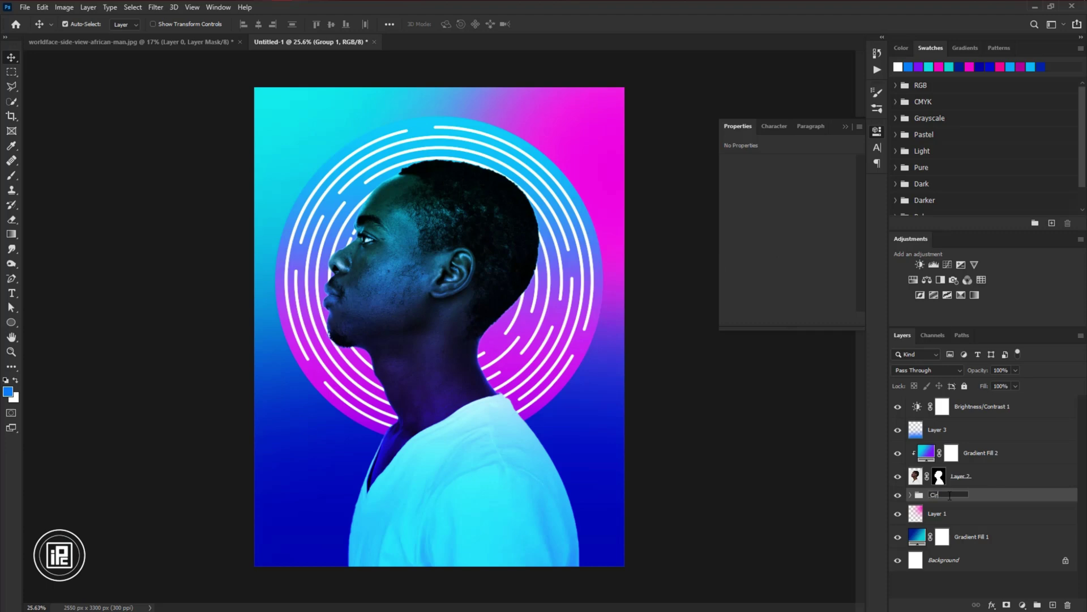
{"action": "type", "text": "cle shape"}
{"action": "key", "text": "Return"}
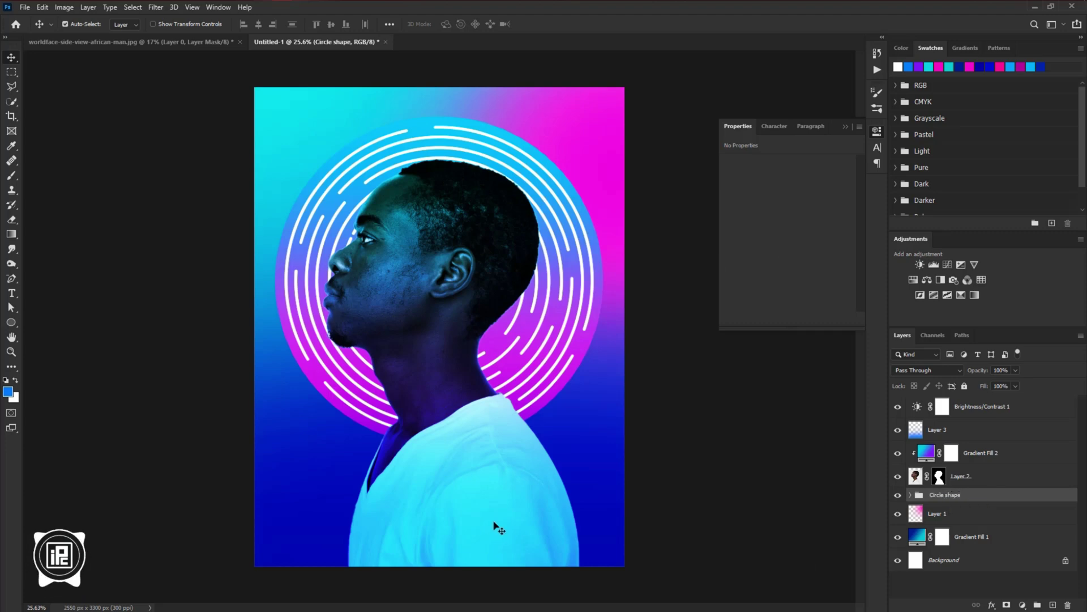
{"action": "left_click", "coordinate": [1029, 414]}
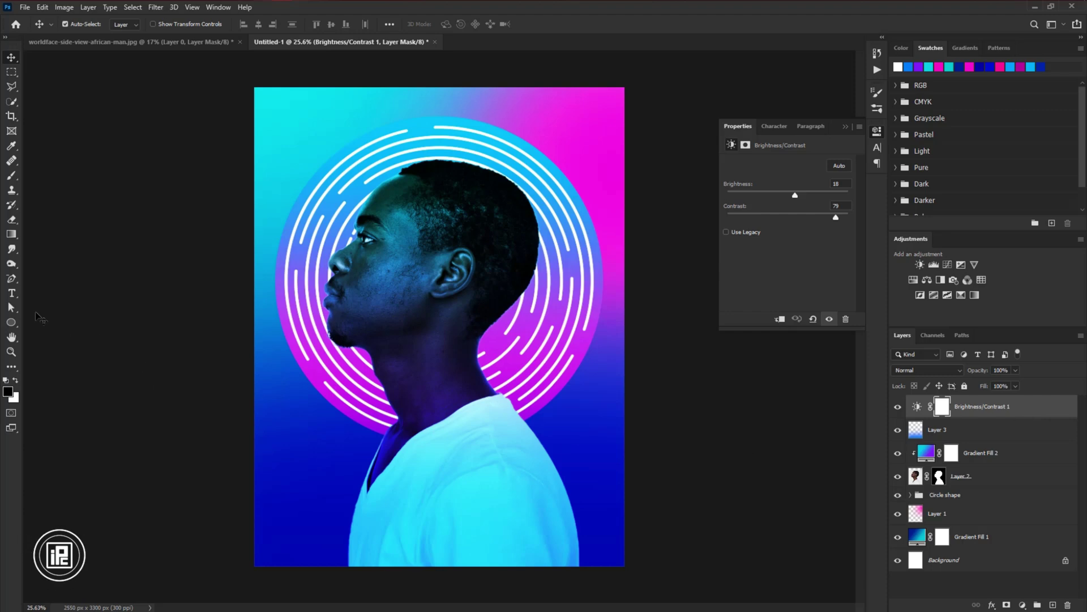
Add PARTY and NIGHT in Raleway and a Gotham line below the face
{"action": "left_click", "coordinate": [15, 295]}
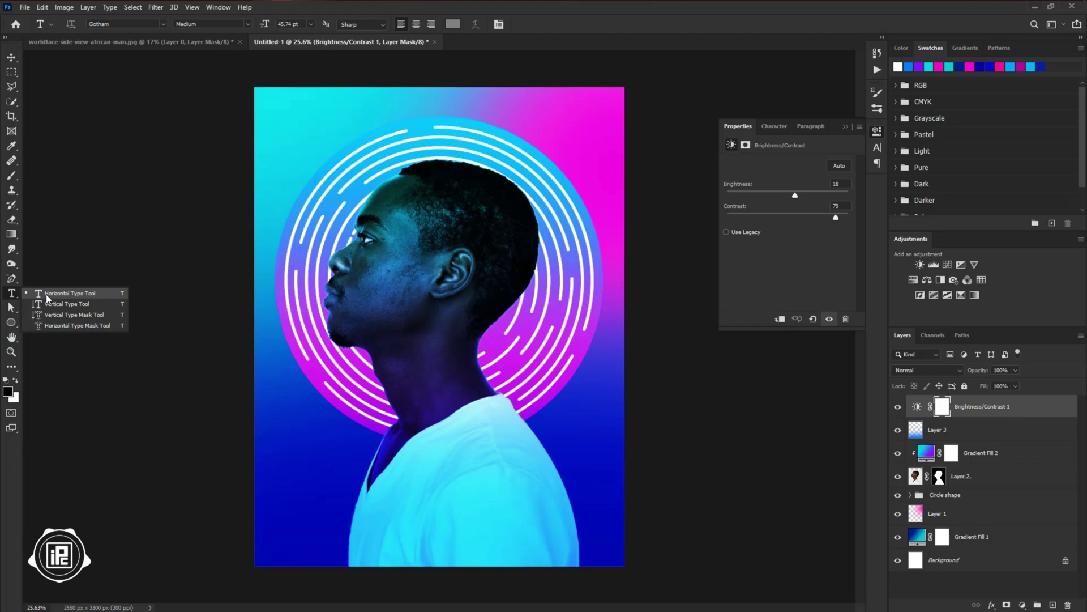
{"action": "left_click", "coordinate": [40, 301]}
{"action": "left_click", "coordinate": [363, 463]}
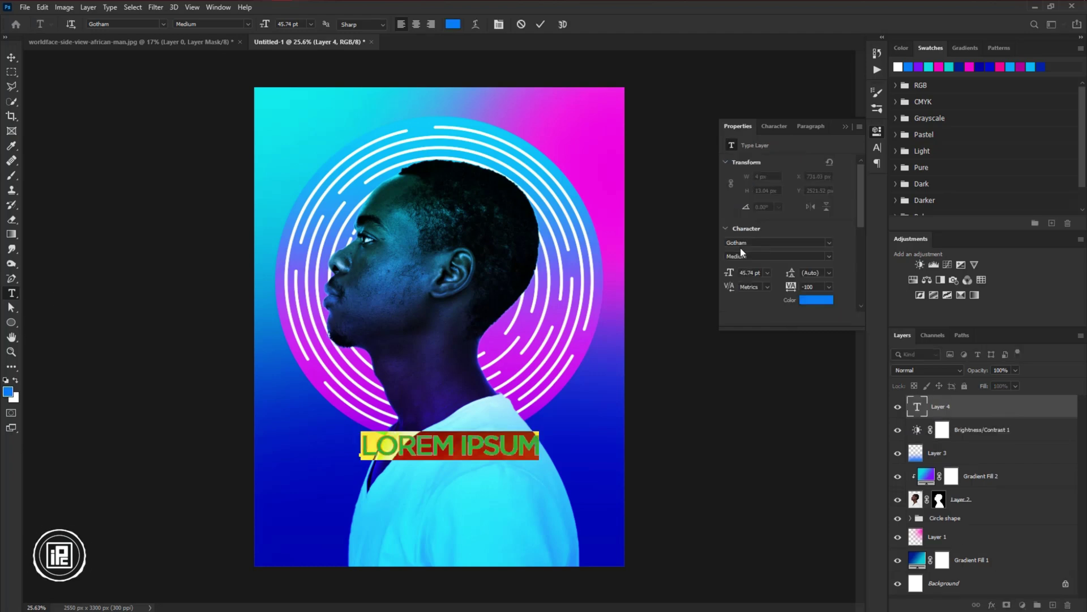
{"action": "left_click", "coordinate": [740, 245]}
{"action": "type", "text": "Raleway"}
{"action": "key", "text": "Return"}
{"action": "type", "text": "party"}
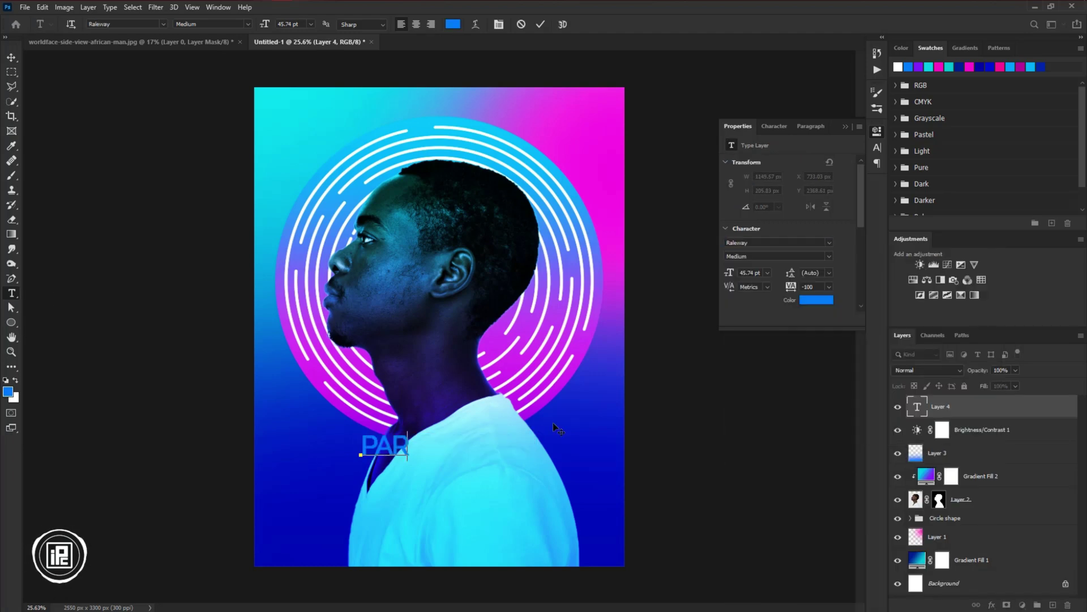
{"action": "left_click", "coordinate": [553, 422]}
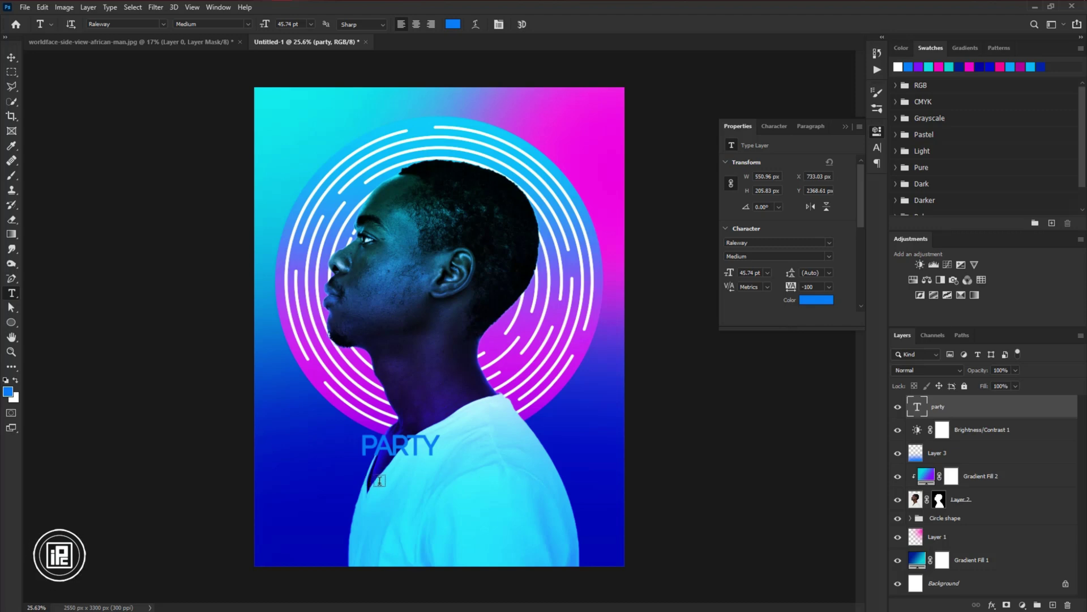
{"action": "left_click", "coordinate": [379, 481]}
{"action": "type", "text": "night"}
{"action": "key", "text": "ctrl+Return"}
{"action": "left_click", "coordinate": [364, 523]}
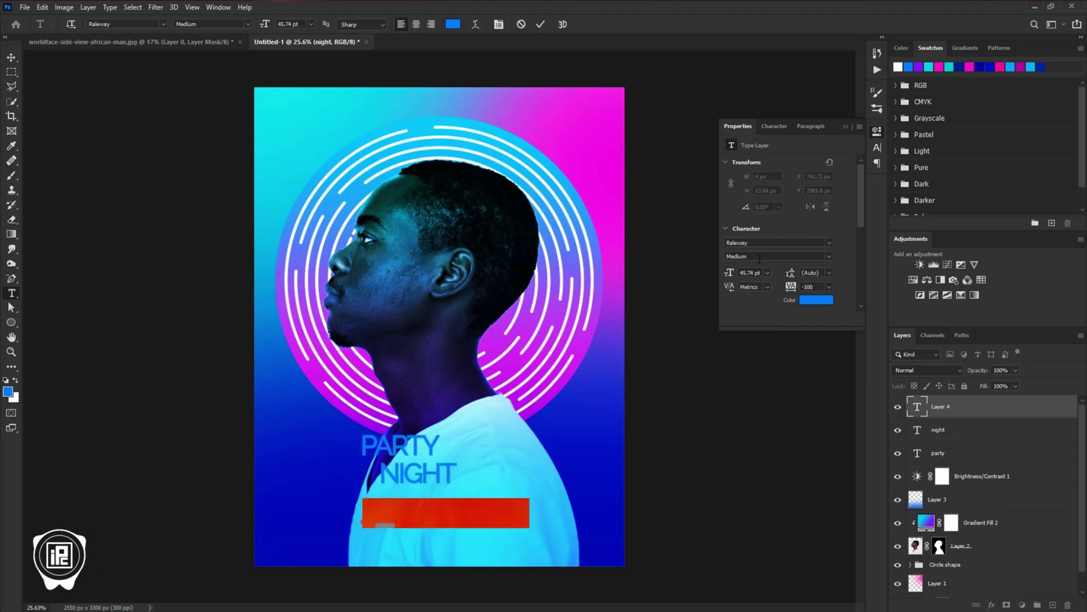
{"action": "left_click", "coordinate": [829, 243]}
{"action": "left_click", "coordinate": [775, 311]}
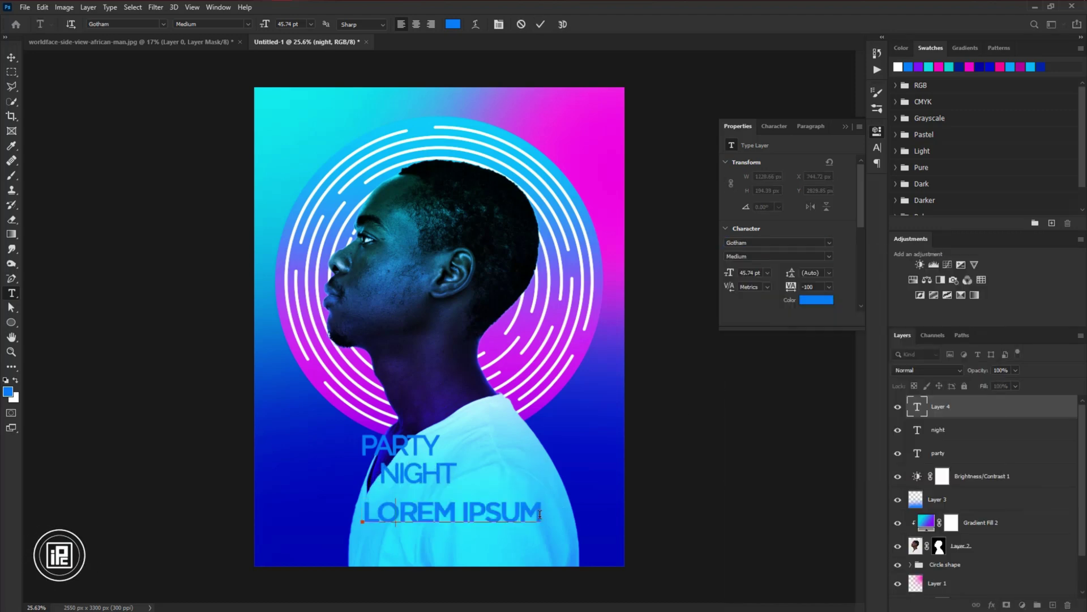
{"action": "type", "text": "2021"}
Add the '31' and 'DEC' date text at the top-left
{"action": "key", "text": "ctrl+Return"}
{"action": "left_click", "coordinate": [274, 115]}
{"action": "type", "text": "31"}
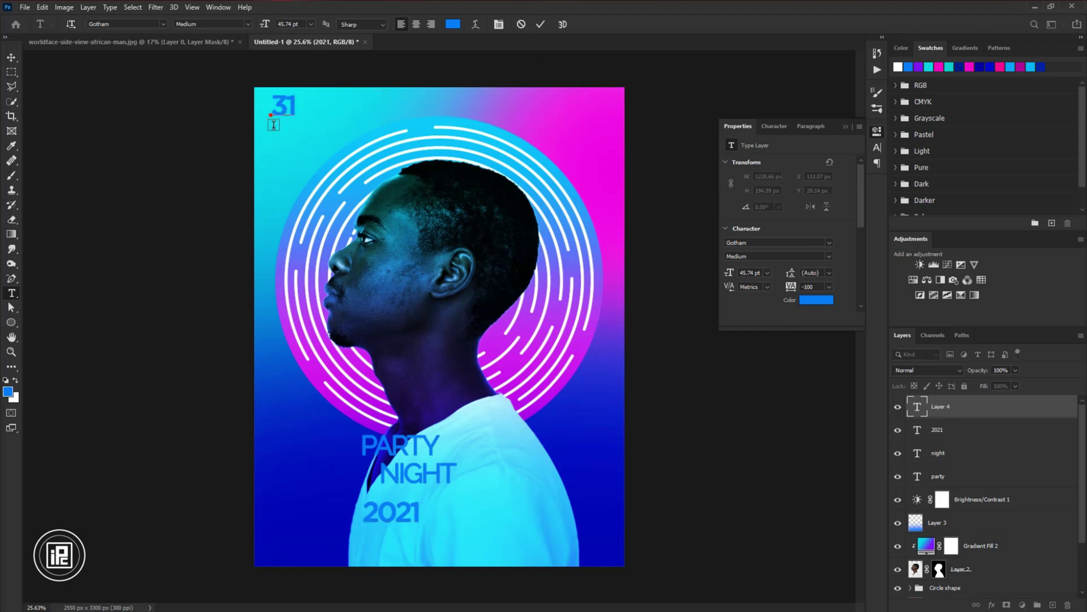
{"action": "key", "text": "ctrl+Return"}
{"action": "left_click", "coordinate": [274, 132]}
{"action": "type", "text": "dec"}
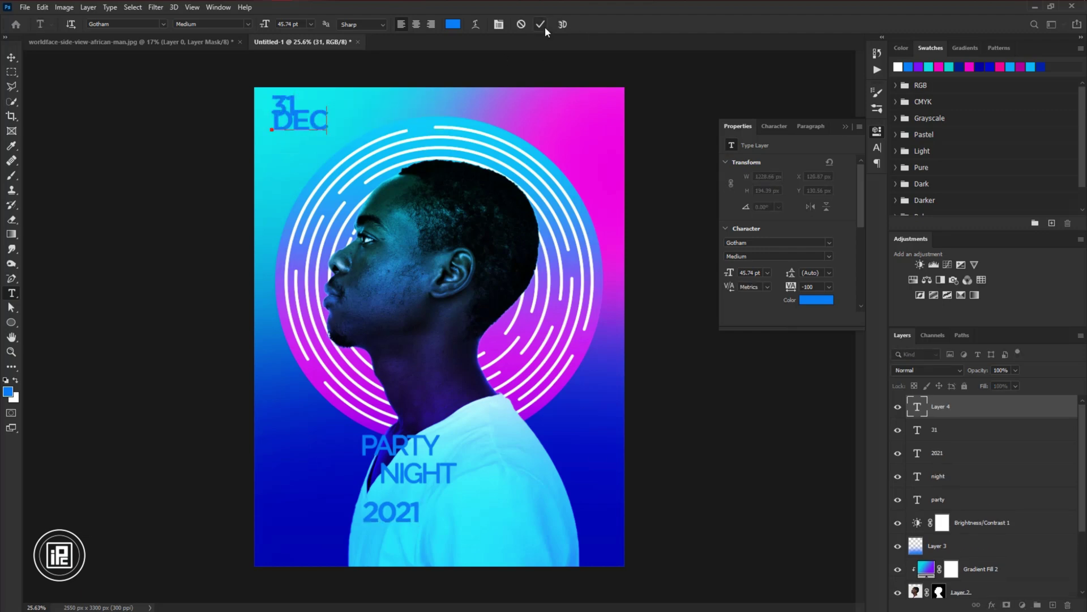
{"action": "key", "text": "ctrl+Return"}
Add a FRIENDS CLUB heading at the top, plus JOIN and 20$ beside the rings
{"action": "left_click", "coordinate": [366, 111]}
{"action": "type", "text": "friends"}
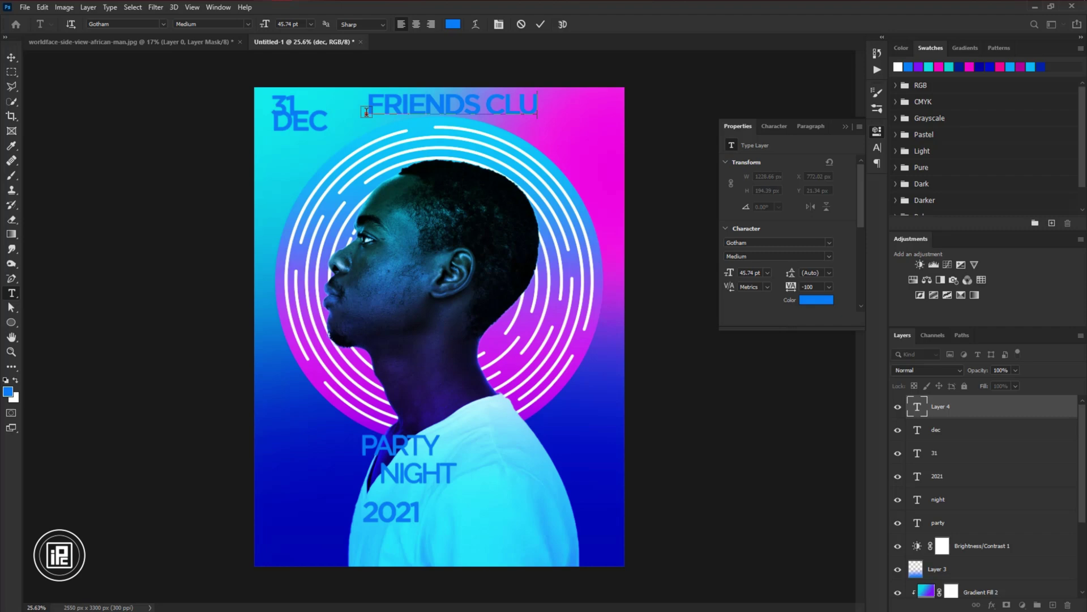
{"action": "left_click", "coordinate": [540, 24]}
{"action": "left_click", "coordinate": [571, 301]}
{"action": "type", "text": "JOIN"}
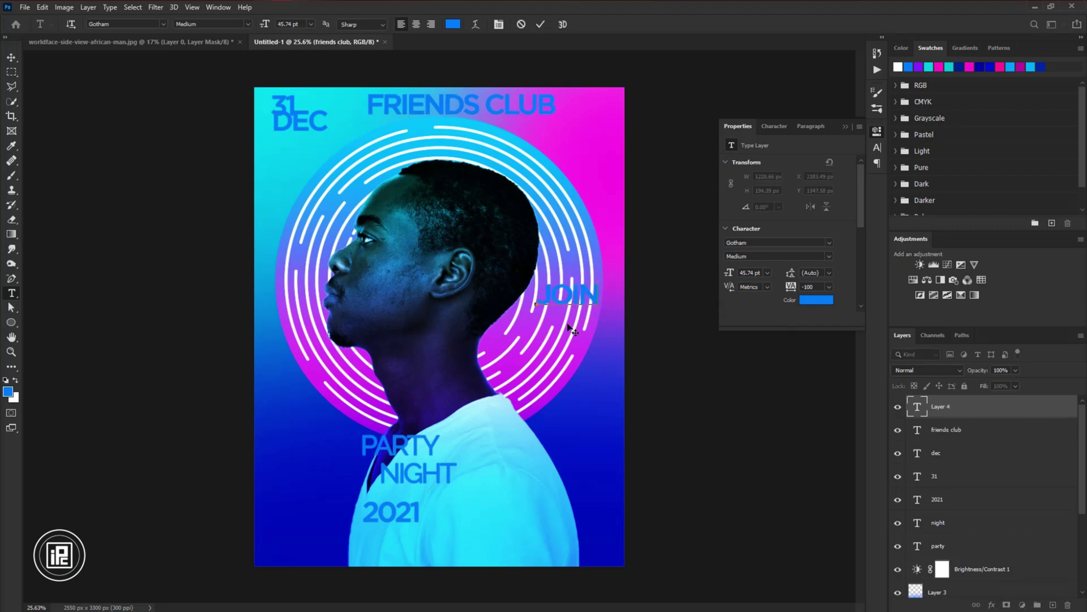
{"action": "left_click", "coordinate": [541, 25]}
{"action": "left_click", "coordinate": [553, 326]}
{"action": "type", "text": "20S"}
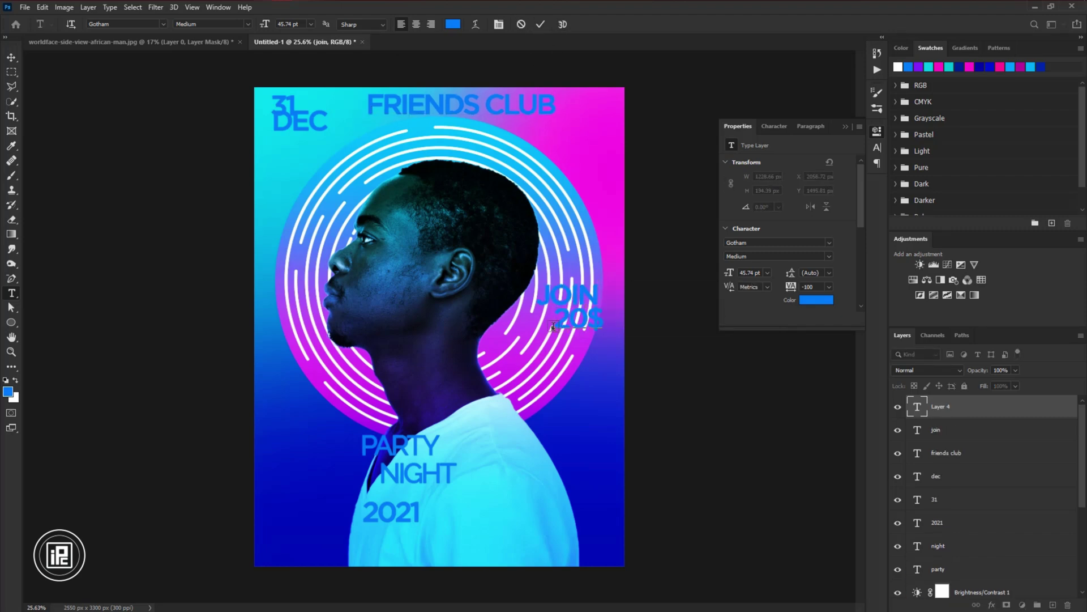
{"action": "left_click", "coordinate": [541, 24]}
Colour all the text layers white (#ffffff)
{"action": "left_click", "coordinate": [950, 569], "text": "shift"}
{"action": "left_click", "coordinate": [817, 303]}
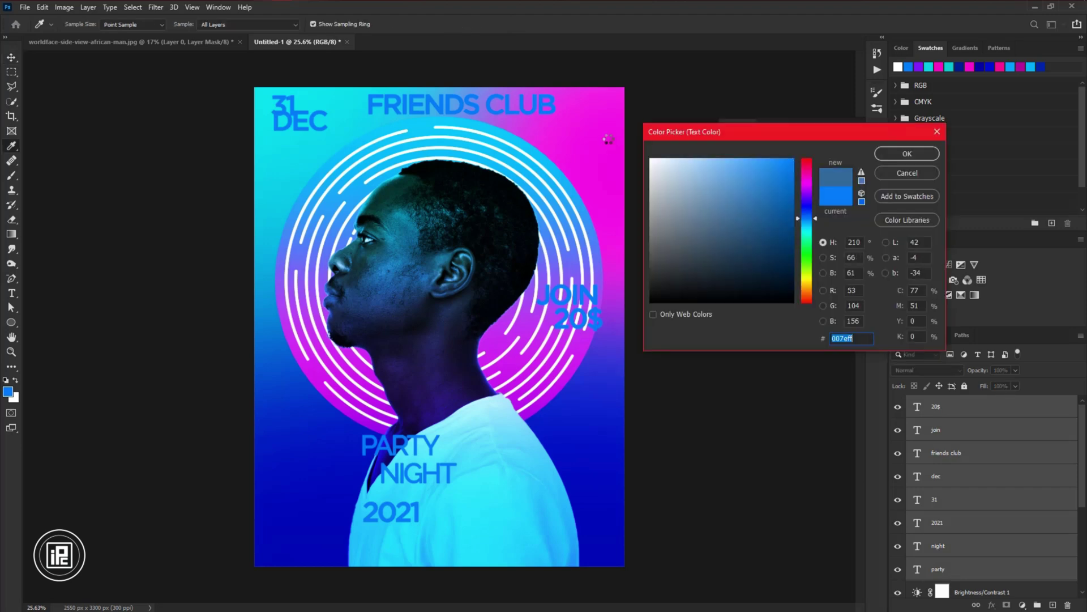
{"action": "type", "text": "ffffff"}
{"action": "key", "text": "Return"}
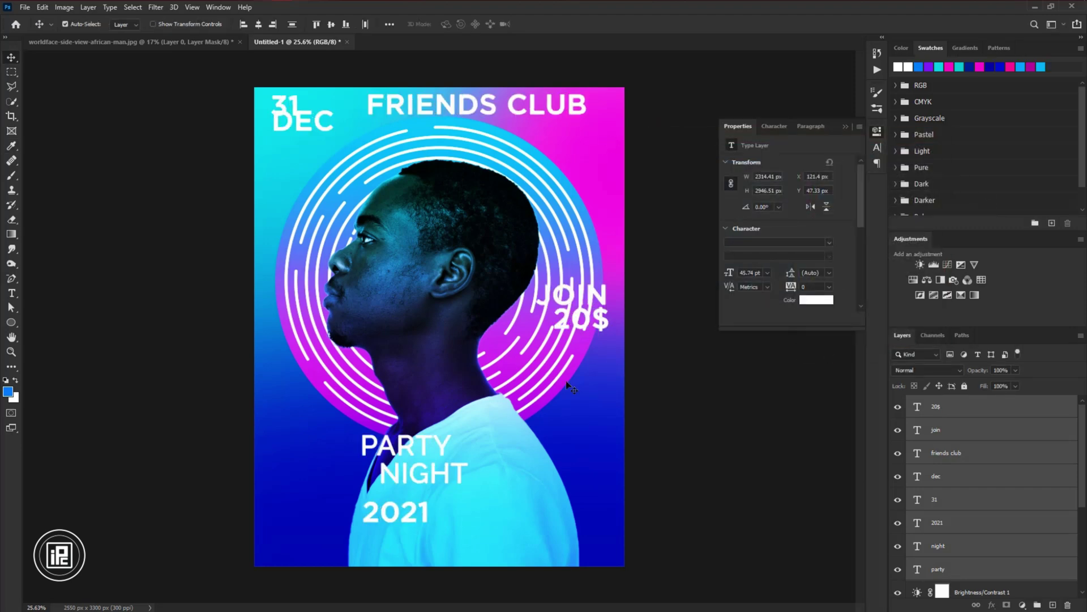
Enlarge the PARTY, NIGHT and 2021 text lines together
{"action": "left_click", "coordinate": [660, 471]}
{"action": "left_click", "coordinate": [462, 481]}
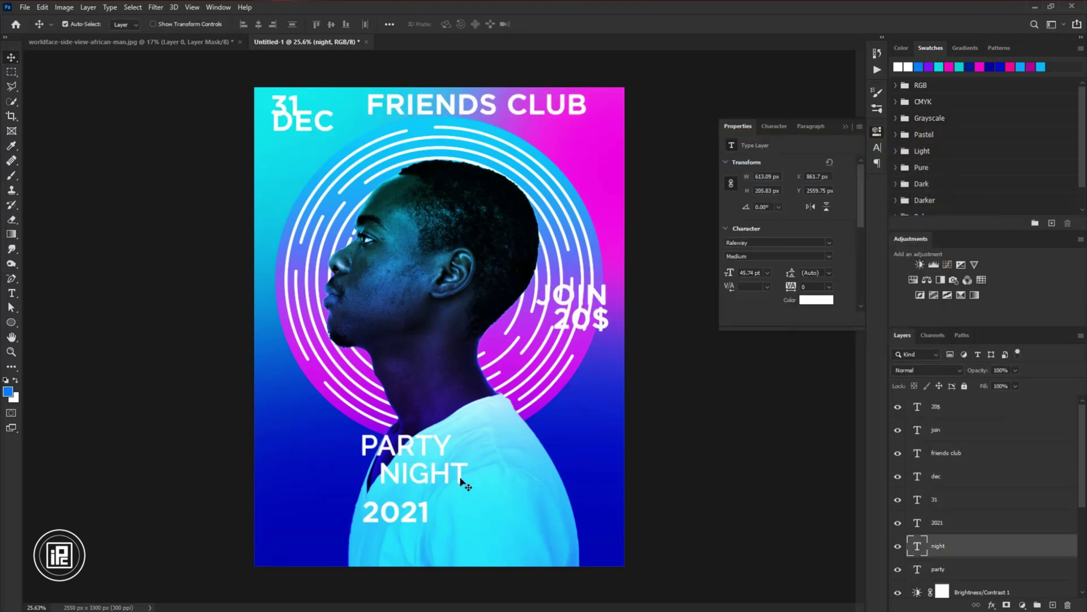
{"action": "left_click", "coordinate": [968, 569]}
{"action": "scroll", "coordinate": [383, 434], "scroll_direction": "up", "scroll_amount": 1}
{"action": "scroll", "coordinate": [382, 433], "scroll_direction": "up", "scroll_amount": 1}
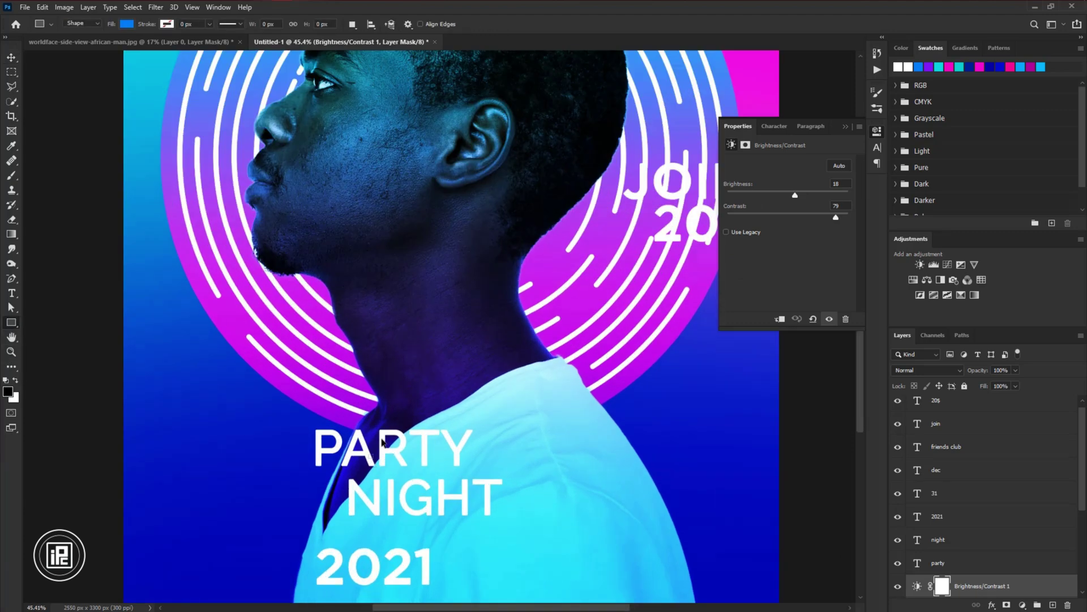
{"action": "scroll", "coordinate": [361, 421], "scroll_direction": "down", "scroll_amount": 1}
{"action": "left_click", "coordinate": [432, 469], "text": "shift"}
{"action": "left_click", "coordinate": [374, 518], "text": "shift"}
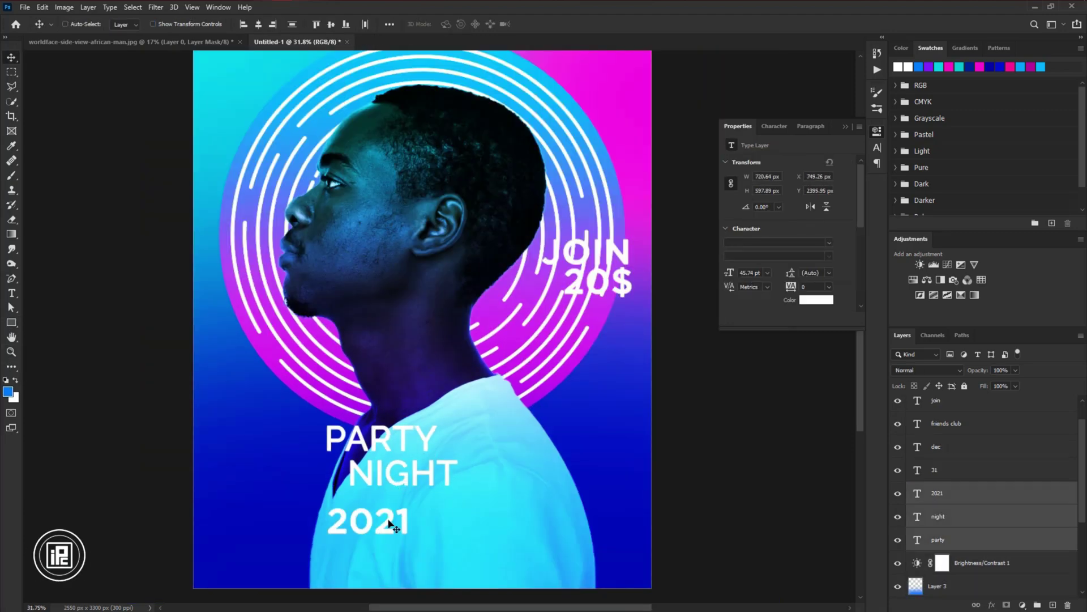
{"action": "key", "text": "ctrl+t"}
{"action": "left_click_drag", "start_coordinate": [491, 393], "coordinate": [522, 438]}
{"action": "key", "text": "Return"}
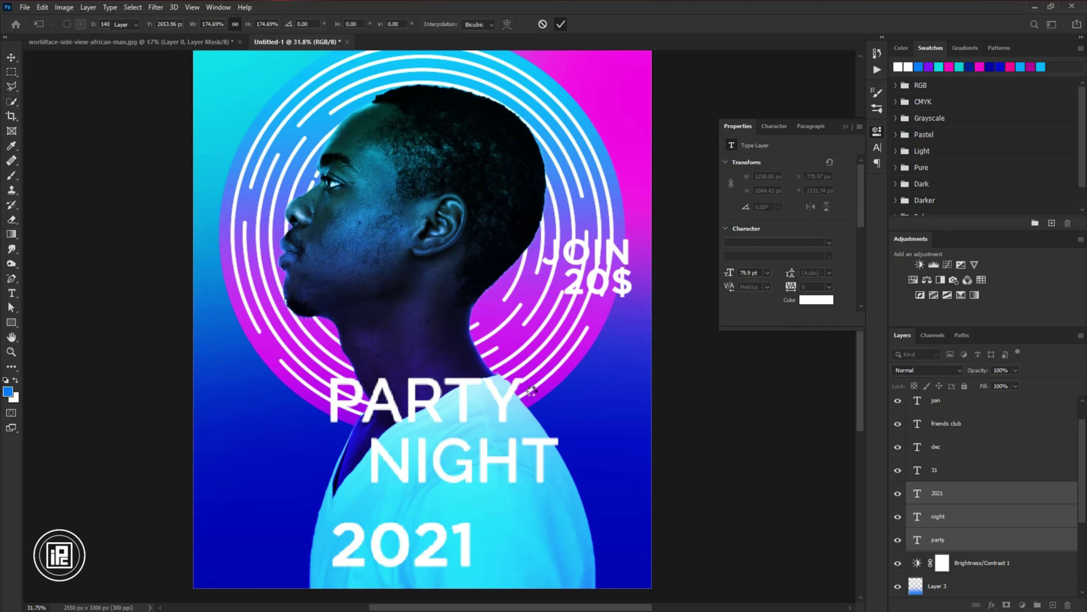
Shrink NIGHT and shift it left
{"action": "left_click", "coordinate": [501, 416]}
{"action": "left_click", "coordinate": [463, 460]}
{"action": "key", "text": "ctrl+t"}
{"action": "mouse_move", "coordinate": [522, 497]}
{"action": "left_mouse_down"}
{"action": "mouse_move", "coordinate": [436, 482]}
{"action": "mouse_move", "coordinate": [454, 462]}
{"action": "mouse_move", "coordinate": [537, 444]}
{"action": "left_mouse_up"}
{"action": "key", "text": "Return"}
Draw a blue rectangle behind PARTY and nudge NIGHT slightly down
{"action": "key", "text": "u"}
{"action": "left_click_drag", "start_coordinate": [1061, 516], "coordinate": [1061, 563]}
{"action": "key", "text": "v"}
{"action": "scroll", "coordinate": [499, 448], "scroll_direction": "up", "scroll_amount": 1}
{"action": "left_click_drag", "start_coordinate": [498, 448], "coordinate": [499, 431]}
{"action": "left_click_drag", "start_coordinate": [439, 468], "coordinate": [442, 478]}
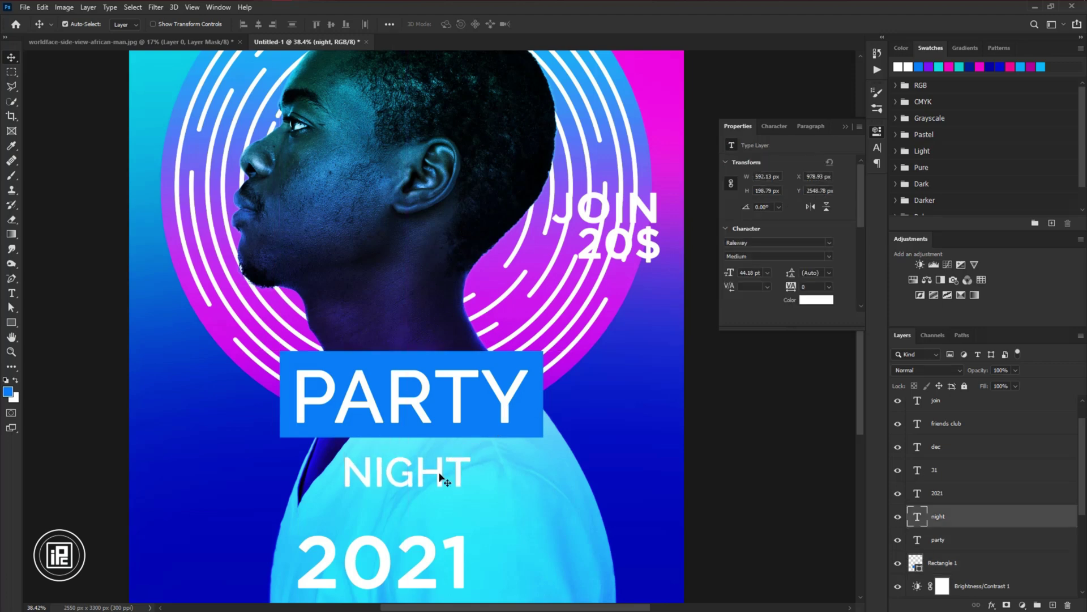
Set PARTY to Raleway ExtraBold
{"action": "left_click", "coordinate": [511, 401]}
{"action": "left_click", "coordinate": [778, 256]}
{"action": "left_click", "coordinate": [782, 398]}
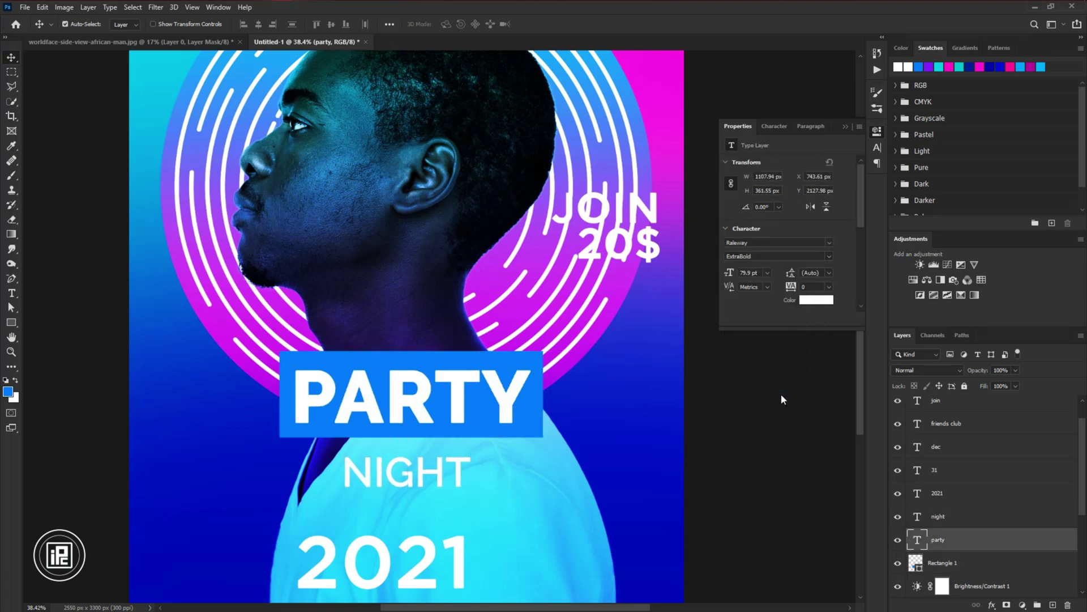
Copy the rectangle into a smaller box behind NIGHT and centre NIGHT on it
{"action": "left_click", "coordinate": [826, 259]}
{"action": "left_click", "coordinate": [756, 391]}
{"action": "mouse_move", "coordinate": [536, 409]}
{"action": "left_mouse_down"}
{"action": "mouse_move", "coordinate": [535, 510]}
{"action": "mouse_move", "coordinate": [484, 496]}
{"action": "left_mouse_up"}
{"action": "key", "text": "ctrl+t"}
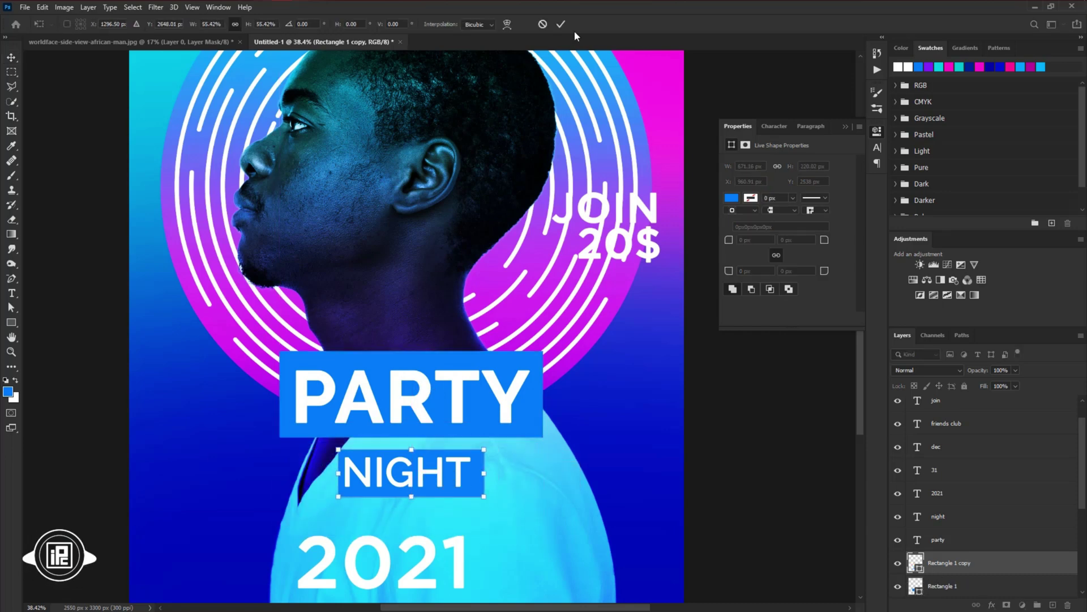
{"action": "key", "text": "Return"}
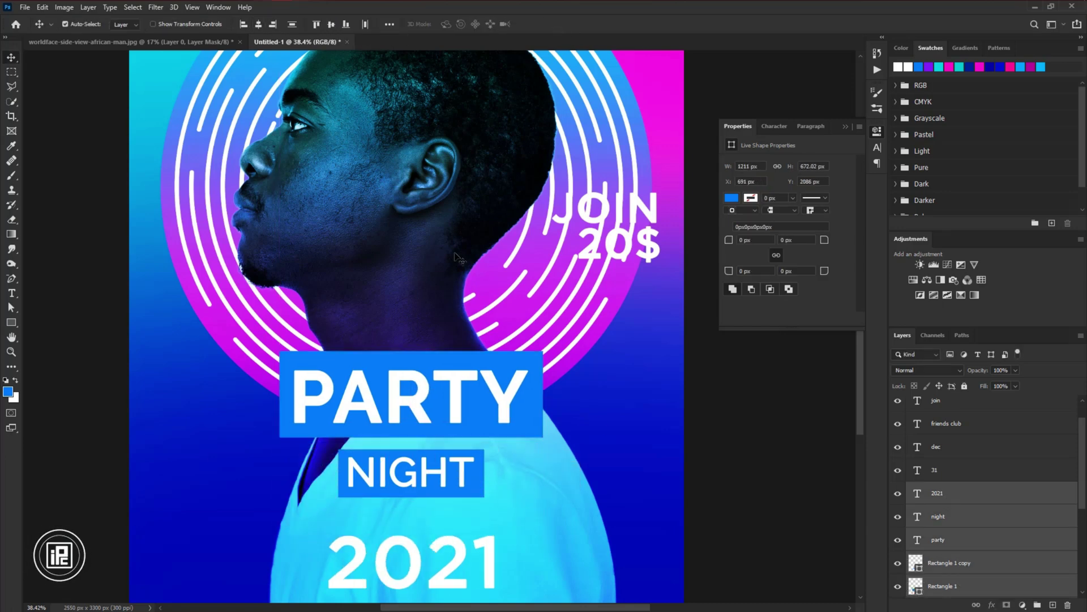
{"action": "left_click", "coordinate": [449, 497]}
{"action": "scroll", "coordinate": [449, 498], "scroll_direction": "up", "scroll_amount": 3}
{"action": "left_click_drag", "start_coordinate": [493, 467], "coordinate": [502, 473]}
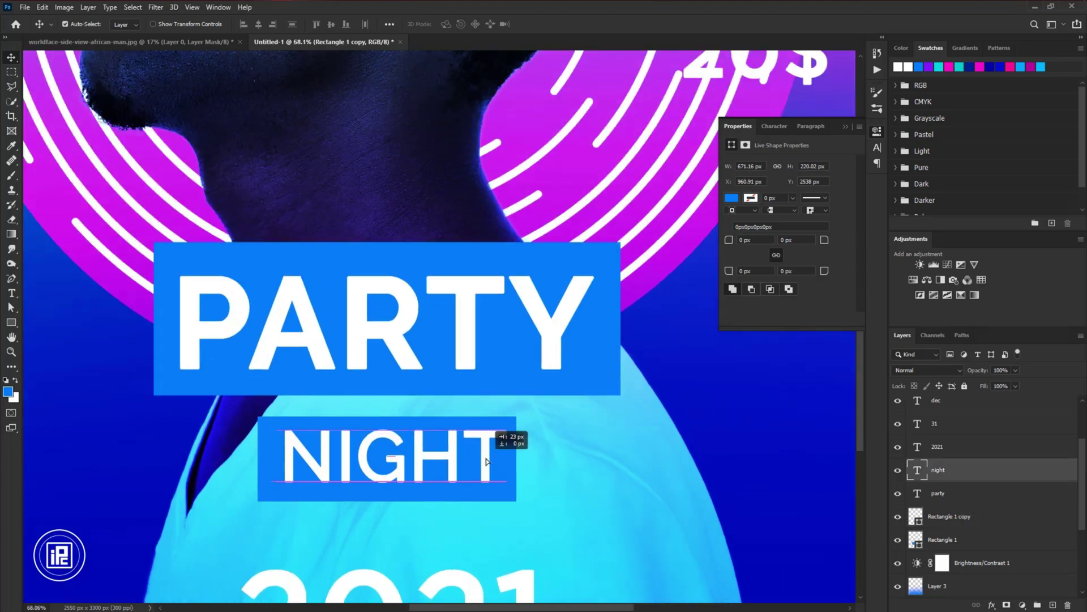
{"action": "scroll", "coordinate": [464, 449], "scroll_direction": "down", "scroll_amount": 2}
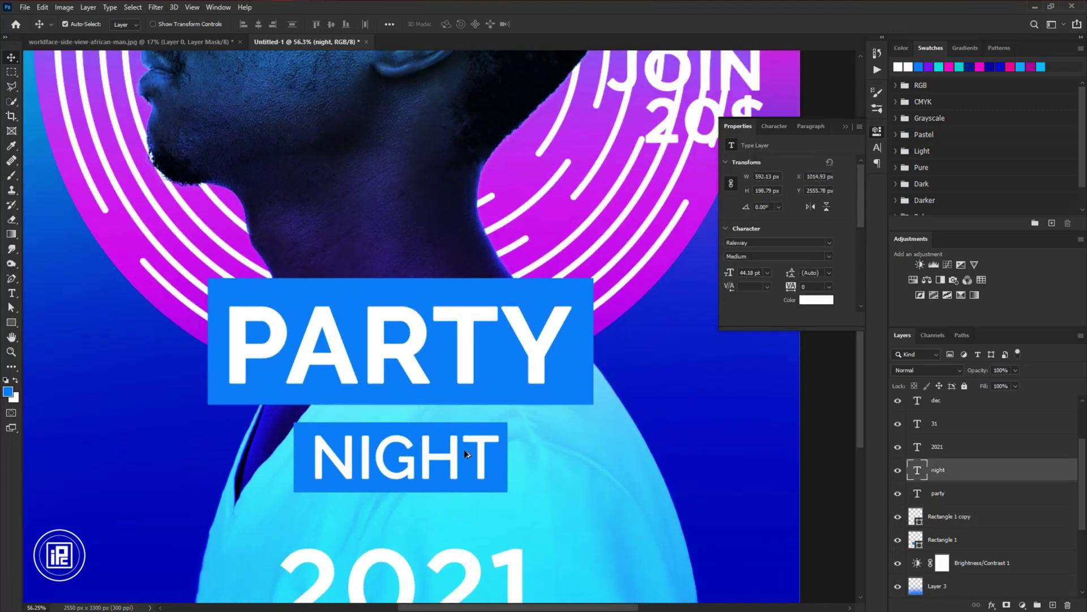
Fill the NIGHT box with magenta
{"action": "left_click", "coordinate": [949, 516]}
{"action": "left_click", "coordinate": [730, 198]}
{"action": "left_click", "coordinate": [785, 258]}
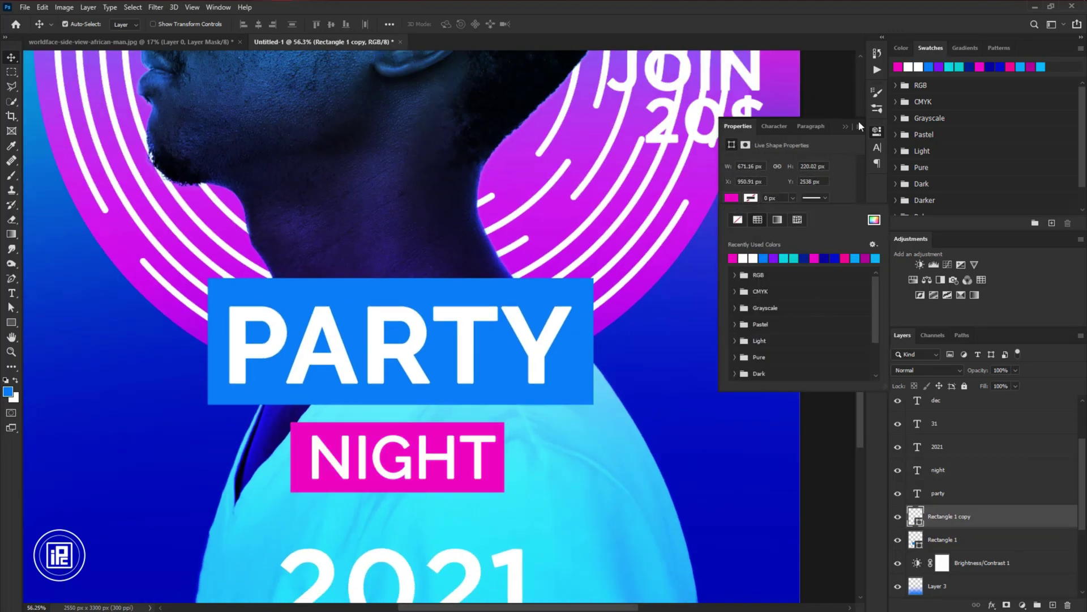
{"action": "key", "text": "Escape"}
{"action": "scroll", "coordinate": [509, 416], "scroll_direction": "down", "scroll_amount": 2}
{"action": "scroll", "coordinate": [553, 388], "scroll_direction": "down", "scroll_amount": 1}
Duplicate the PARTY box and stretch the original down past NIGHT
{"action": "left_click", "coordinate": [932, 539]}
{"action": "key", "text": "ctrl+j"}
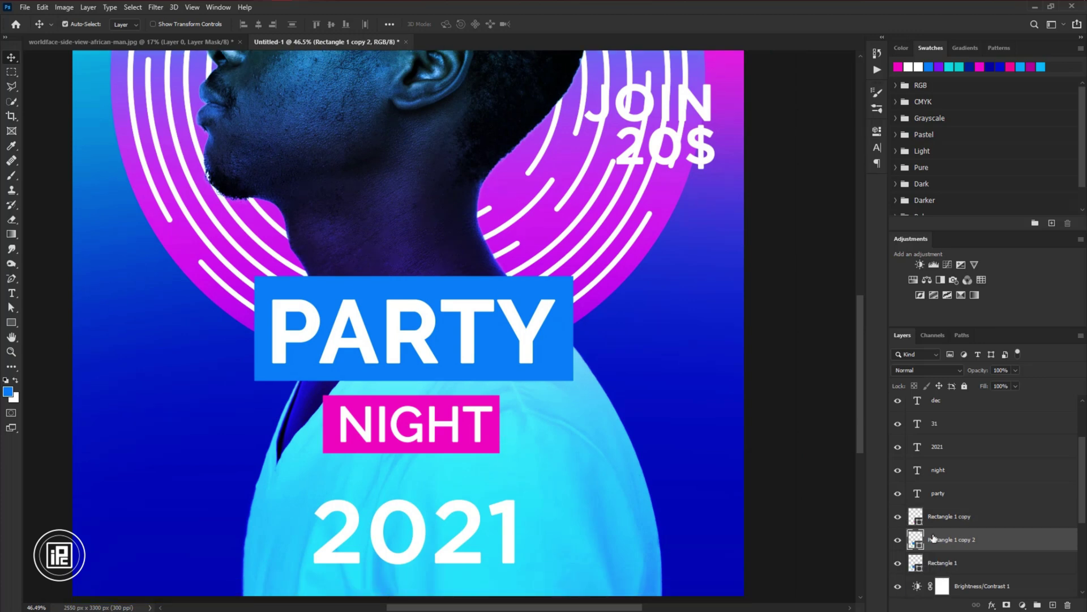
{"action": "left_click", "coordinate": [967, 565]}
{"action": "key", "text": "ctrl+t"}
{"action": "mouse_move", "coordinate": [556, 380]}
{"action": "left_mouse_down"}
{"action": "mouse_move", "coordinate": [554, 431]}
{"action": "mouse_move", "coordinate": [442, 435]}
{"action": "left_mouse_up"}
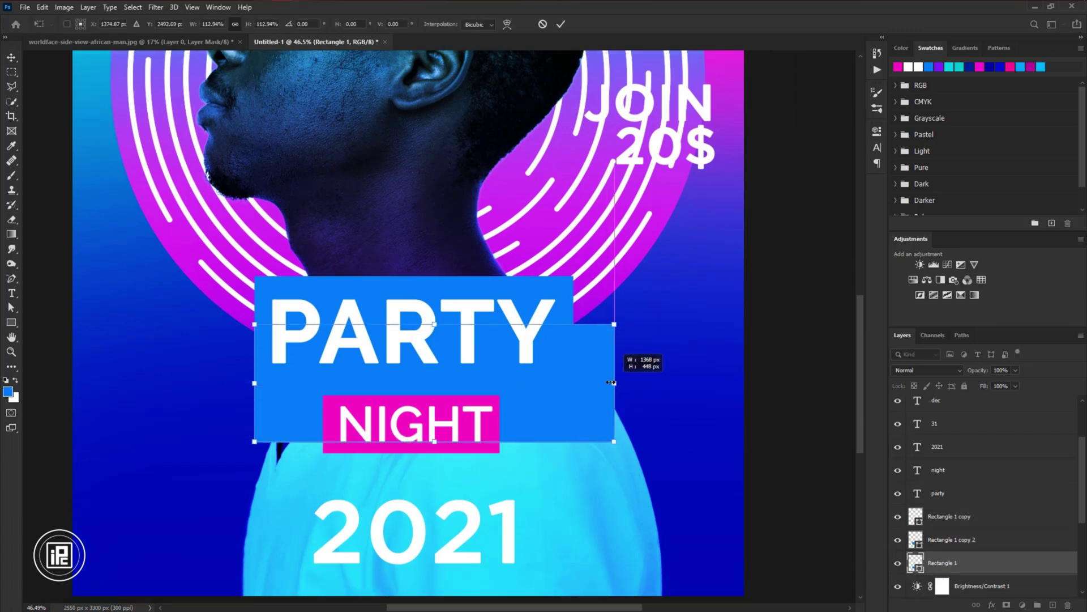
{"action": "left_click", "coordinate": [561, 24]}
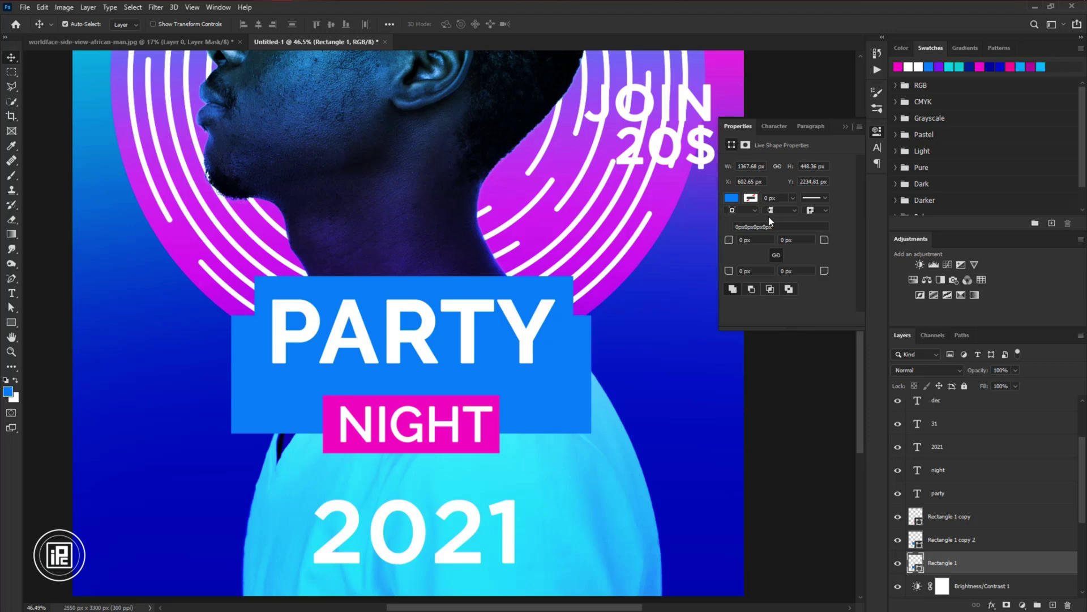
Make the stretched box a hollow frame with a white 20 px outside stroke; nudge 2021 up
{"action": "left_click", "coordinate": [730, 198]}
{"action": "left_click", "coordinate": [732, 215]}
{"action": "left_click", "coordinate": [750, 198]}
{"action": "left_click", "coordinate": [738, 220]}
{"action": "type", "text": "20"}
{"action": "key", "text": "Return"}
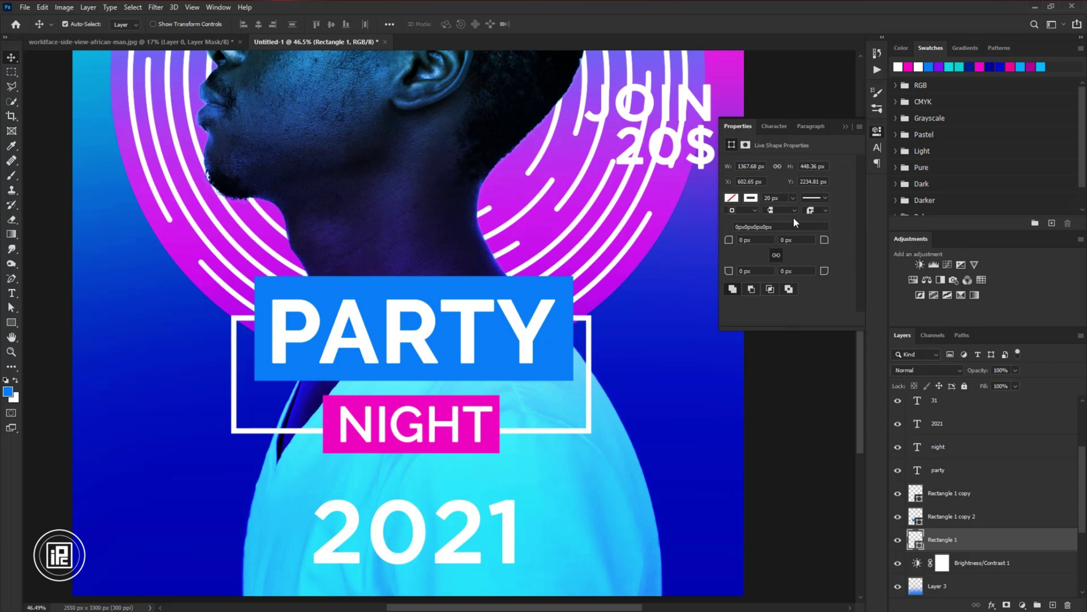
{"action": "left_click", "coordinate": [732, 210]}
{"action": "left_click", "coordinate": [736, 235]}
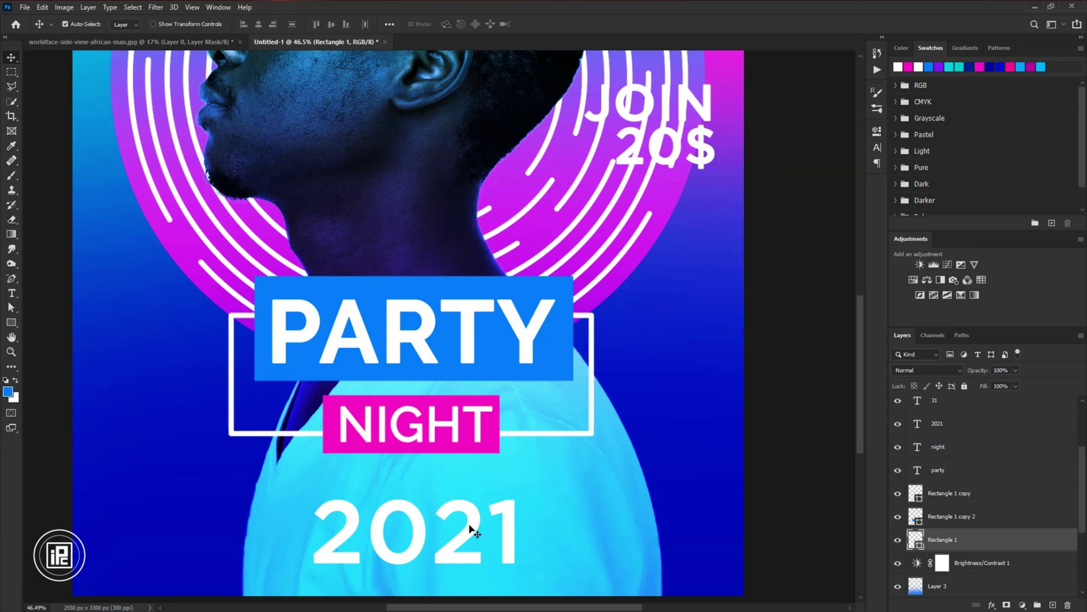
{"action": "left_click_drag", "start_coordinate": [473, 532], "coordinate": [473, 518]}
{"action": "left_click", "coordinate": [878, 148]}
Set 2021 in Gotham Black and resize it to fit below the frame
{"action": "left_click", "coordinate": [795, 147]}
{"action": "type", "text": "Gotham b"}
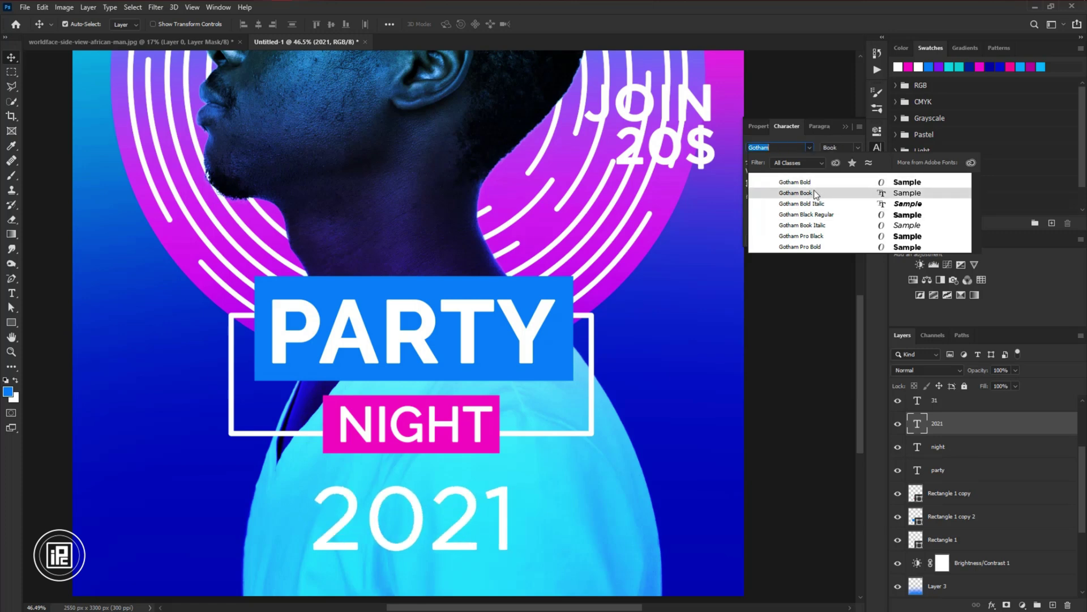
{"action": "left_click", "coordinate": [798, 215]}
{"action": "key", "text": "ctrl+t"}
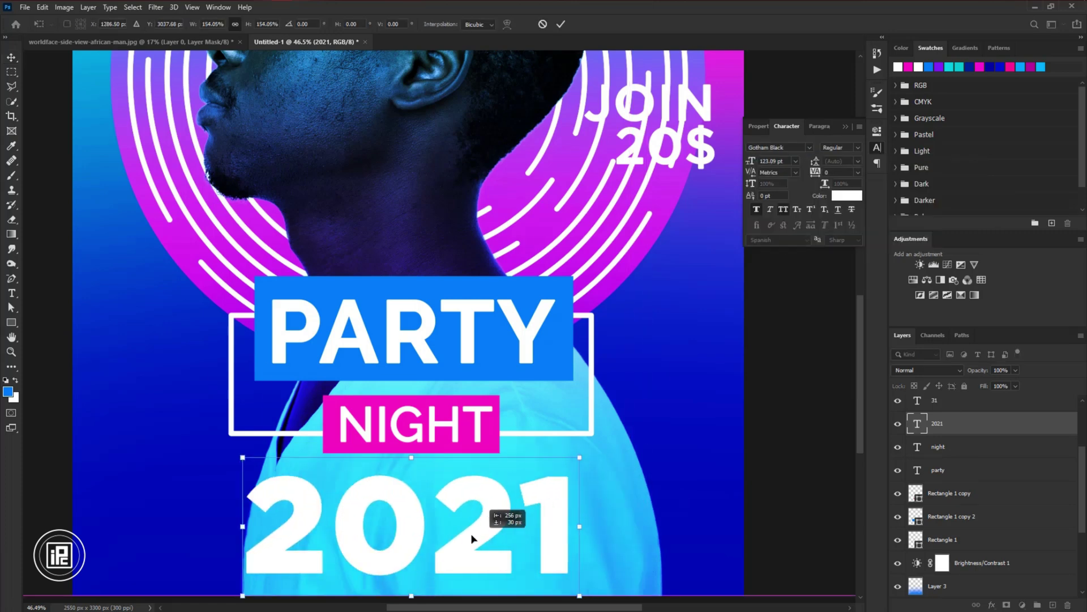
{"action": "left_click_drag", "start_coordinate": [525, 520], "coordinate": [488, 531]}
{"action": "scroll", "coordinate": [488, 531], "scroll_direction": "down", "scroll_amount": 2}
{"action": "left_click_drag", "start_coordinate": [438, 580], "coordinate": [486, 537]}
{"action": "key", "text": "Return"}
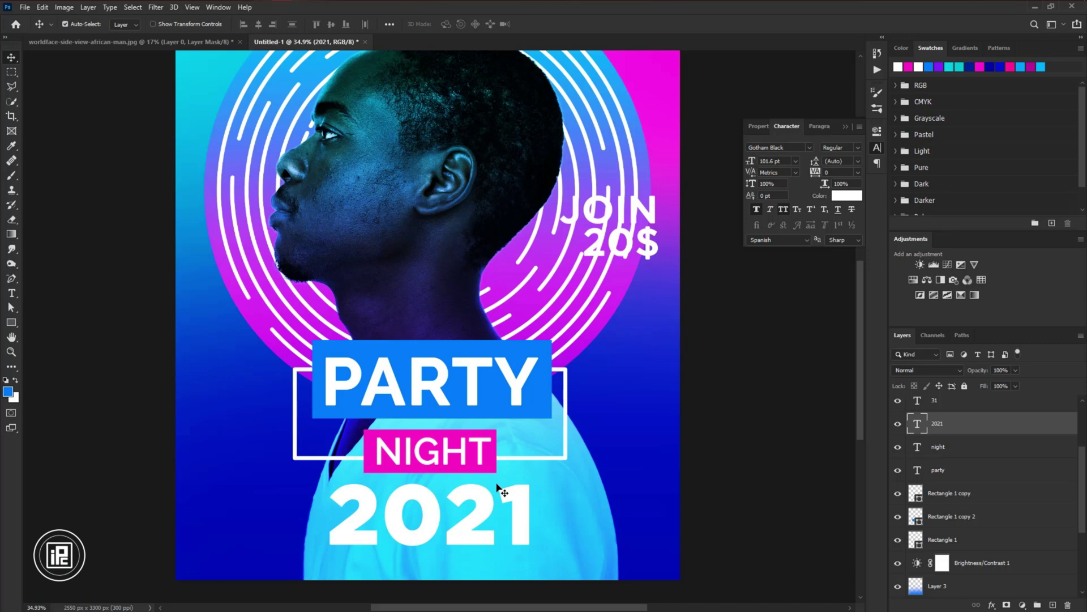
Give 2021 a cyan-to-purple Gradient Overlay
{"action": "double_click", "coordinate": [962, 431]}
{"action": "left_click", "coordinate": [658, 314]}
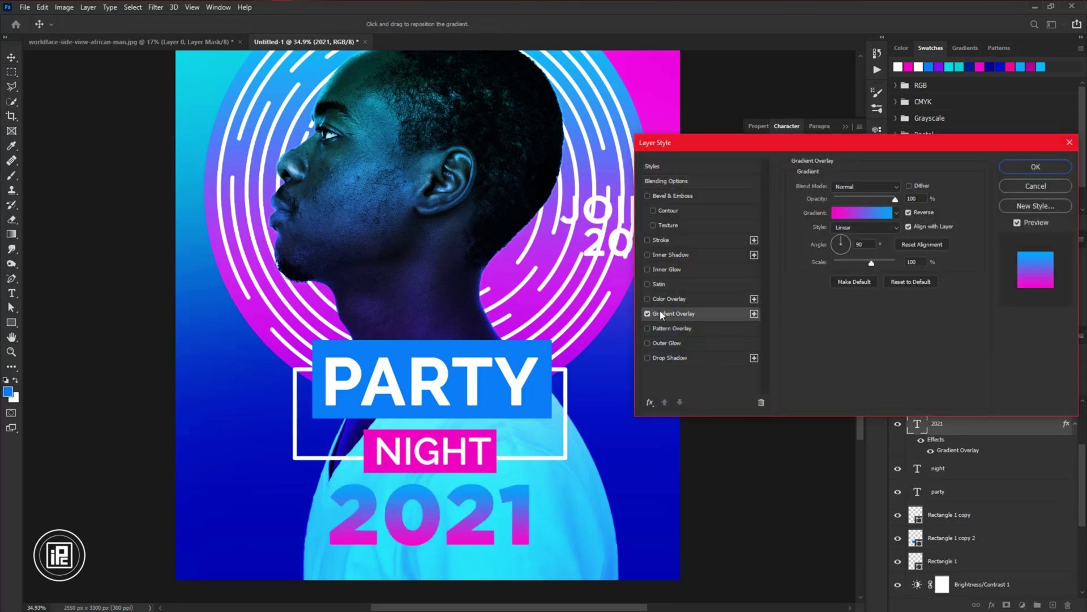
{"action": "left_click", "coordinate": [884, 212]}
{"action": "double_click", "coordinate": [791, 377]}
{"action": "left_click", "coordinate": [806, 230]}
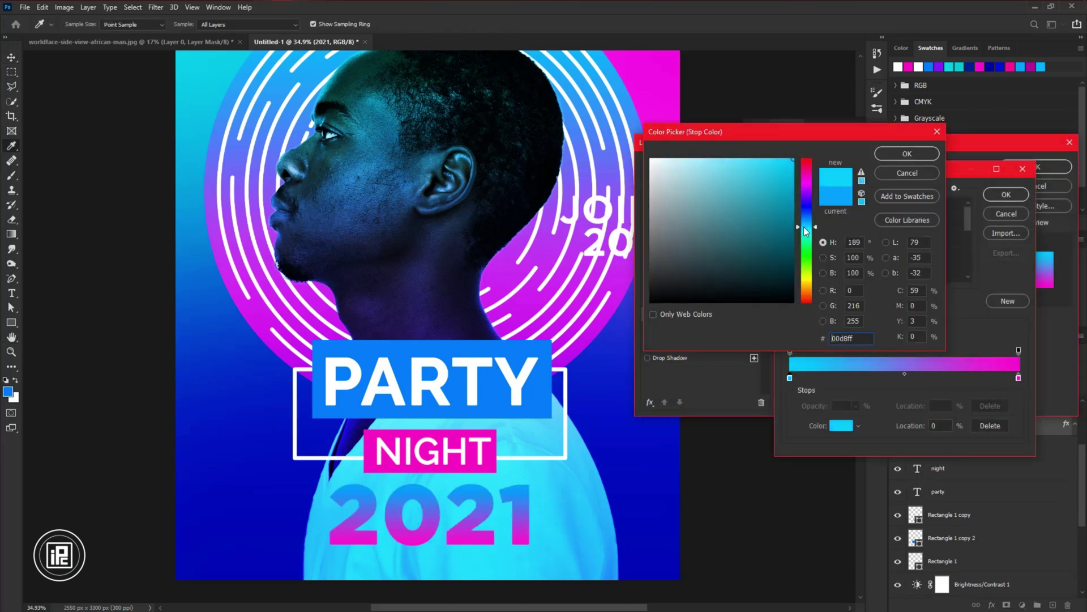
{"action": "left_click", "coordinate": [907, 153]}
{"action": "double_click", "coordinate": [1019, 378]}
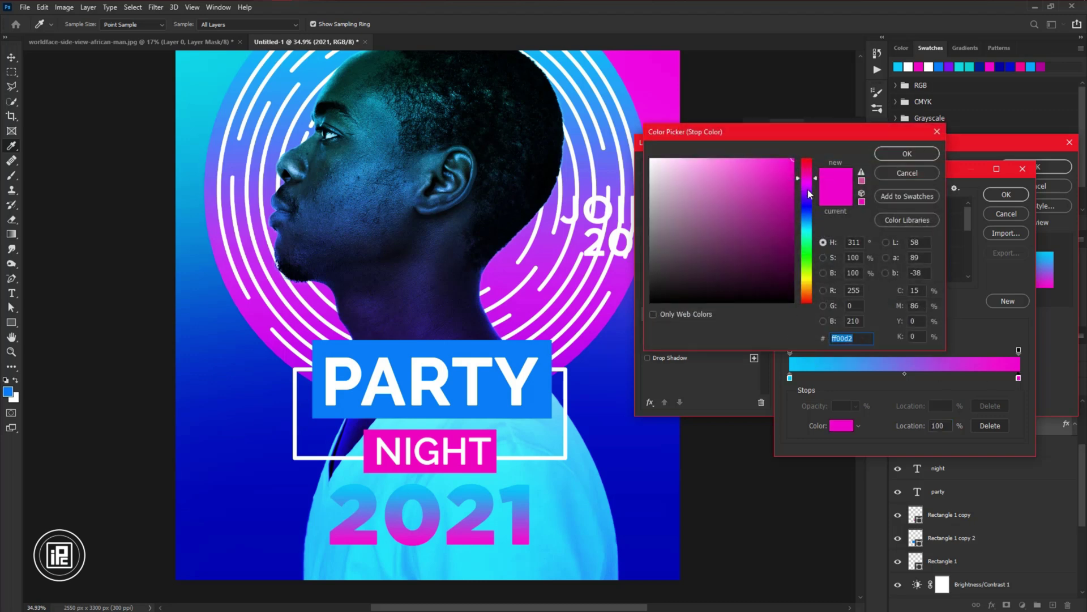
{"action": "left_click", "coordinate": [807, 191]}
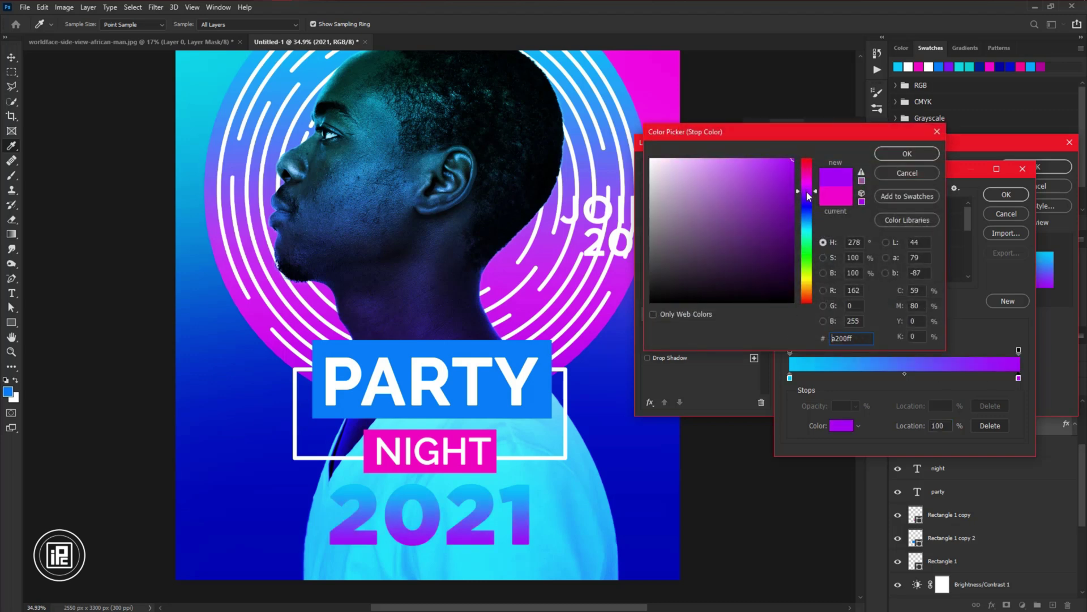
{"action": "left_click", "coordinate": [907, 152]}
{"action": "left_click", "coordinate": [1006, 194]}
Add a white Stroke effect to 2021 and apply the layer styles
{"action": "left_click", "coordinate": [655, 239]}
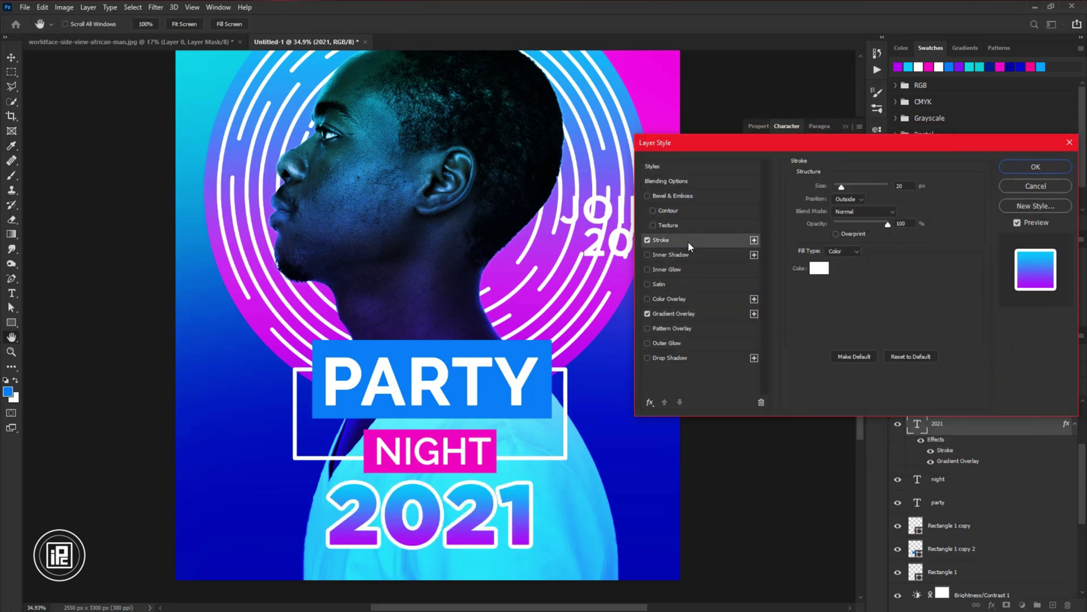
{"action": "key", "text": "Return"}
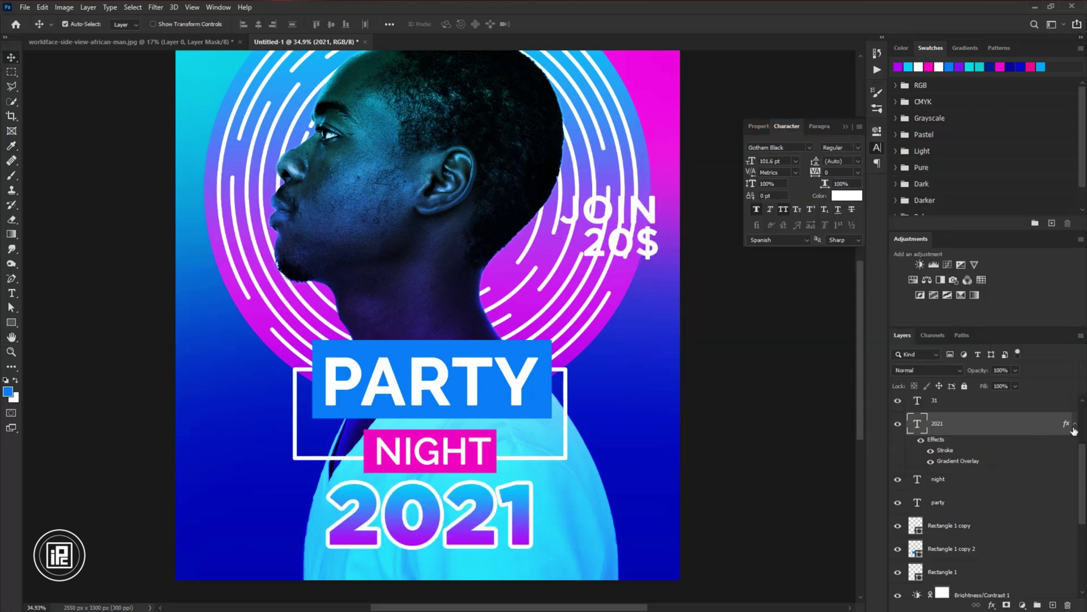
{"action": "left_click", "coordinate": [1073, 425]}
{"action": "left_click", "coordinate": [977, 446]}
Keep NIGHT in SemiBold and tilt the whole title block about ten degrees
{"action": "left_click", "coordinate": [859, 148]}
{"action": "left_click", "coordinate": [841, 243]}
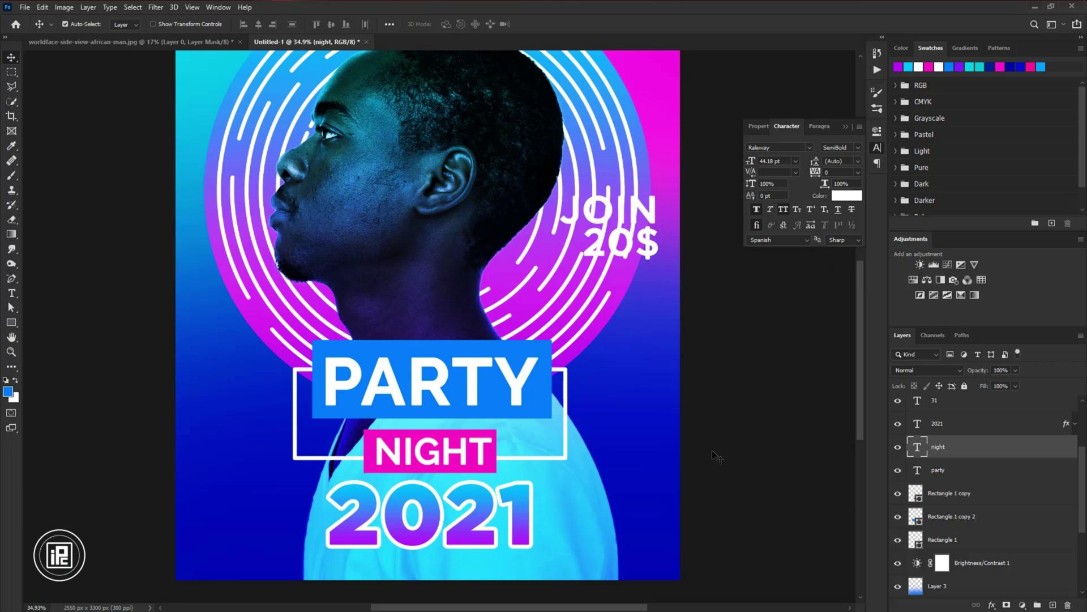
{"action": "left_click", "coordinate": [941, 540]}
{"action": "scroll", "coordinate": [941, 539], "scroll_direction": "up", "scroll_amount": 2}
{"action": "left_click", "coordinate": [942, 469], "text": "shift"}
{"action": "key", "text": "ctrl+t"}
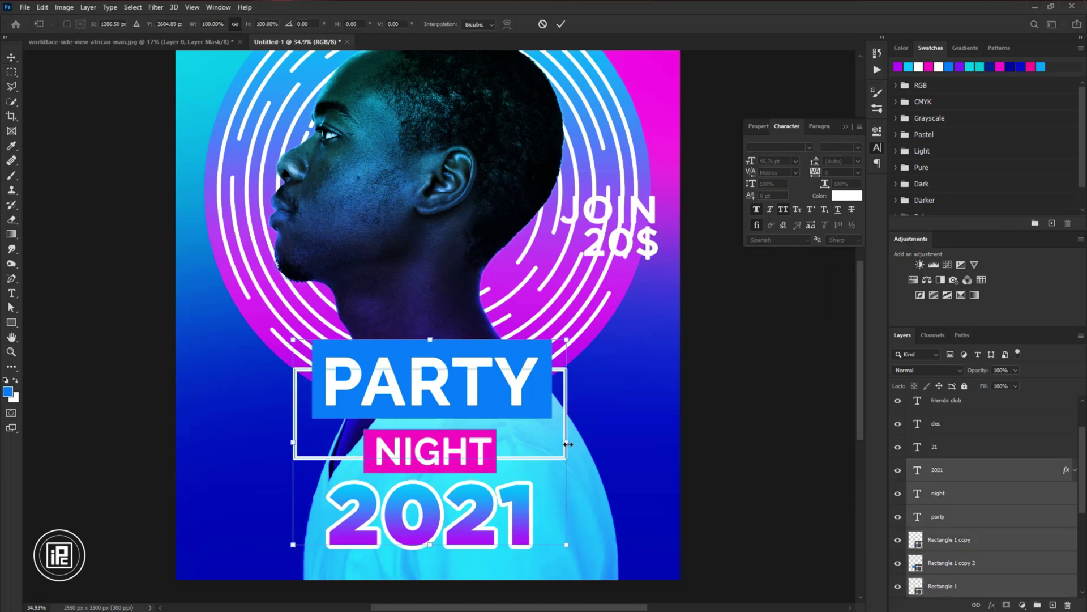
{"action": "mouse_move", "coordinate": [569, 431]}
{"action": "left_mouse_down"}
{"action": "mouse_move", "coordinate": [566, 393]}
{"action": "mouse_move", "coordinate": [579, 384]}
{"action": "left_mouse_up"}
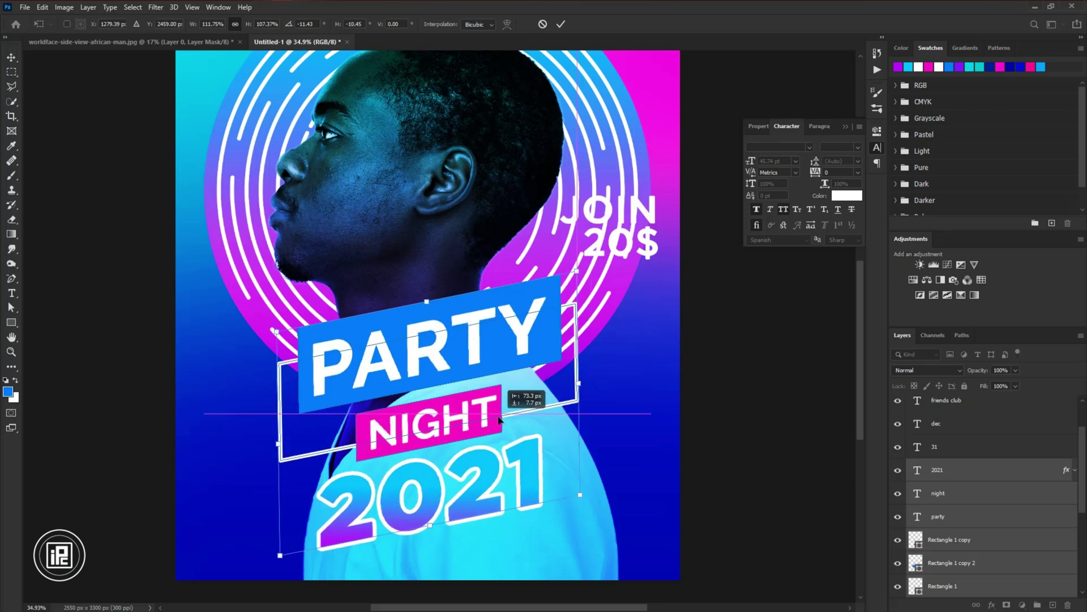
{"action": "left_click", "coordinate": [561, 24]}
{"action": "scroll", "coordinate": [977, 519], "scroll_direction": "down", "scroll_amount": 2}
Give the blue box behind PARTY a gradient overlay
{"action": "left_click", "coordinate": [1004, 516]}
{"action": "double_click", "coordinate": [1005, 520]}
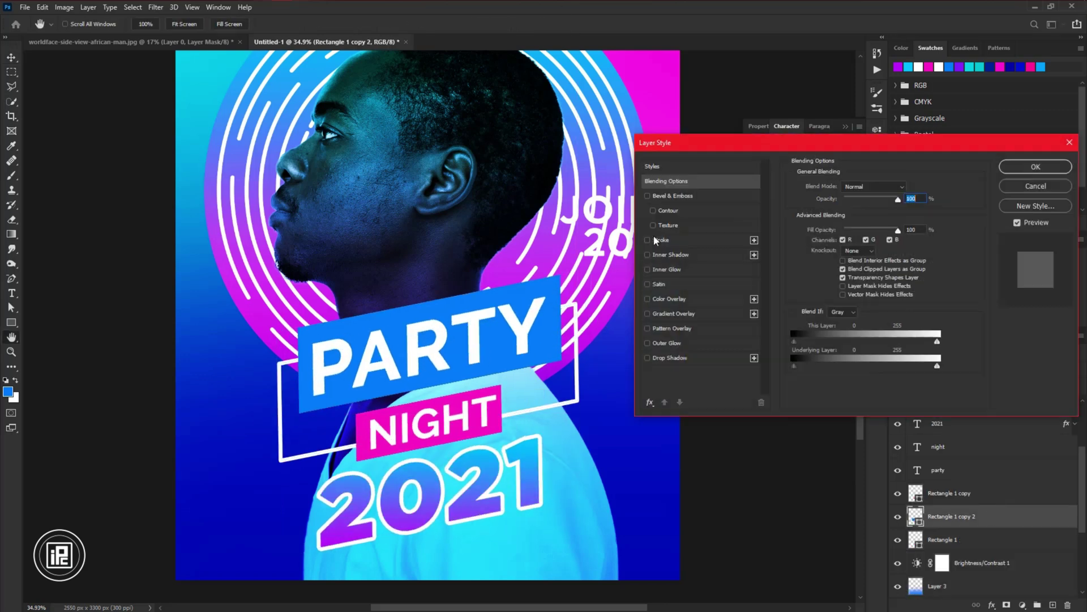
{"action": "left_click", "coordinate": [648, 299]}
{"action": "left_click", "coordinate": [671, 314]}
{"action": "left_click", "coordinate": [1036, 167]}
Make PARTY ExtraBold and set PARTY, 2021 and NIGHT in italics
{"action": "left_click", "coordinate": [939, 470]}
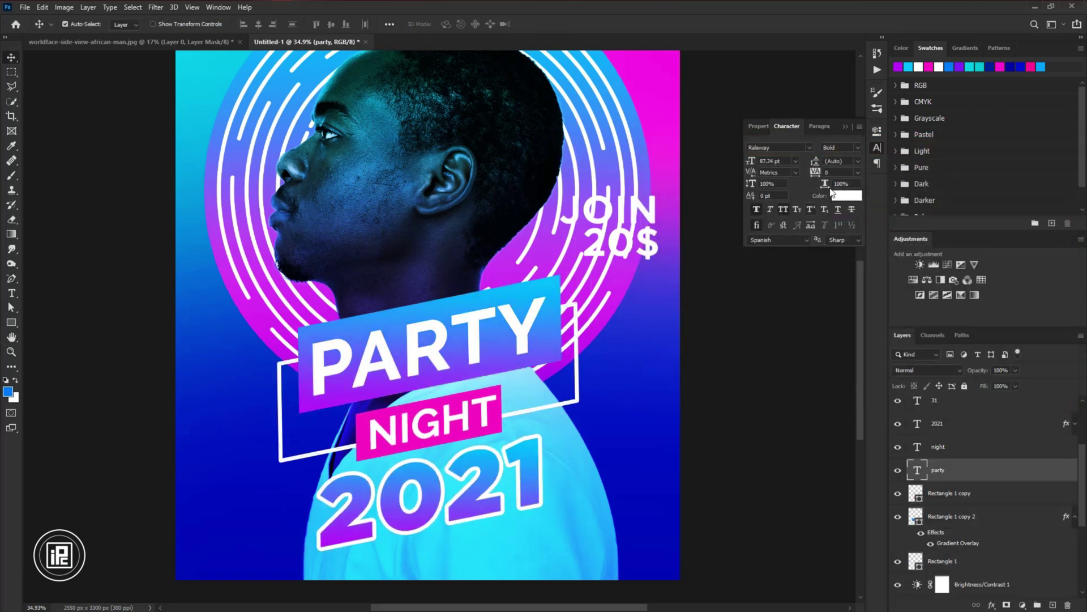
{"action": "left_click", "coordinate": [842, 148]}
{"action": "left_click", "coordinate": [863, 286]}
{"action": "left_click", "coordinate": [770, 209]}
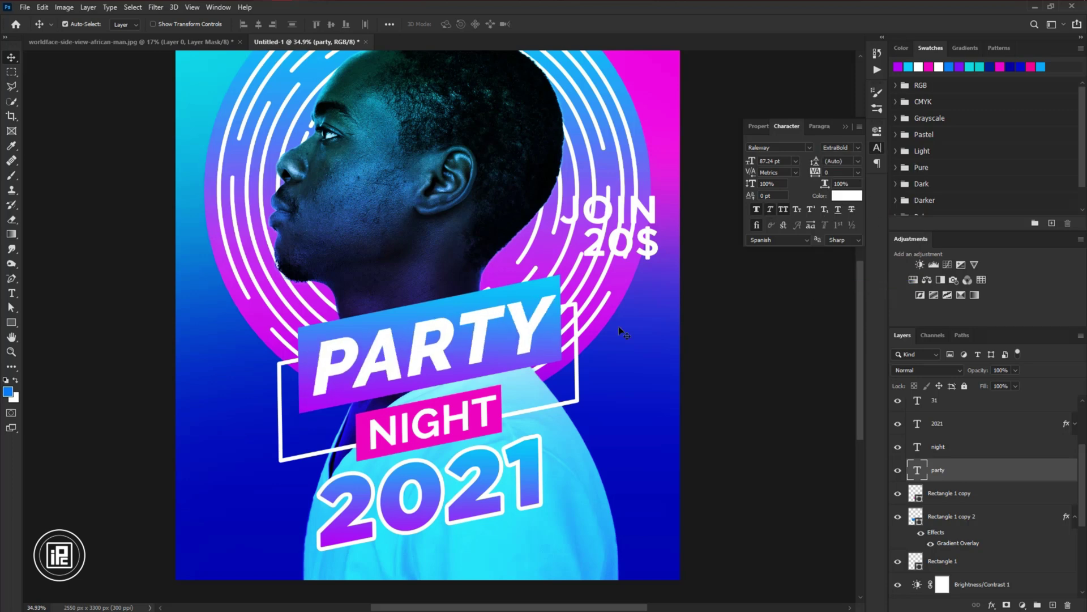
{"action": "left_click", "coordinate": [496, 482]}
{"action": "left_click", "coordinate": [770, 209]}
{"action": "key", "text": "alt+bracketleft"}
{"action": "left_click", "coordinate": [770, 209]}
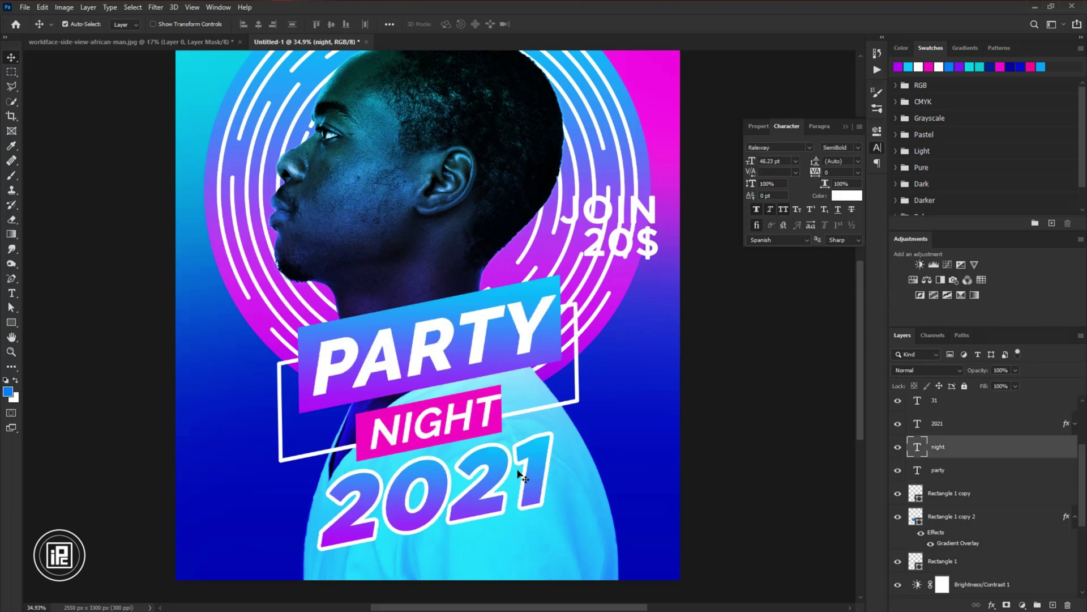
Skew the box and frame layers to match the italic text
{"action": "key", "text": "alt+bracketleft"}
{"action": "key", "text": "alt+bracketleft"}
{"action": "key", "text": "alt+bracketleft"}
{"action": "key", "text": "shift+alt+bracketright"}
{"action": "key", "text": "shift+alt+bracketright"}
{"action": "key", "text": "ctrl+t"}
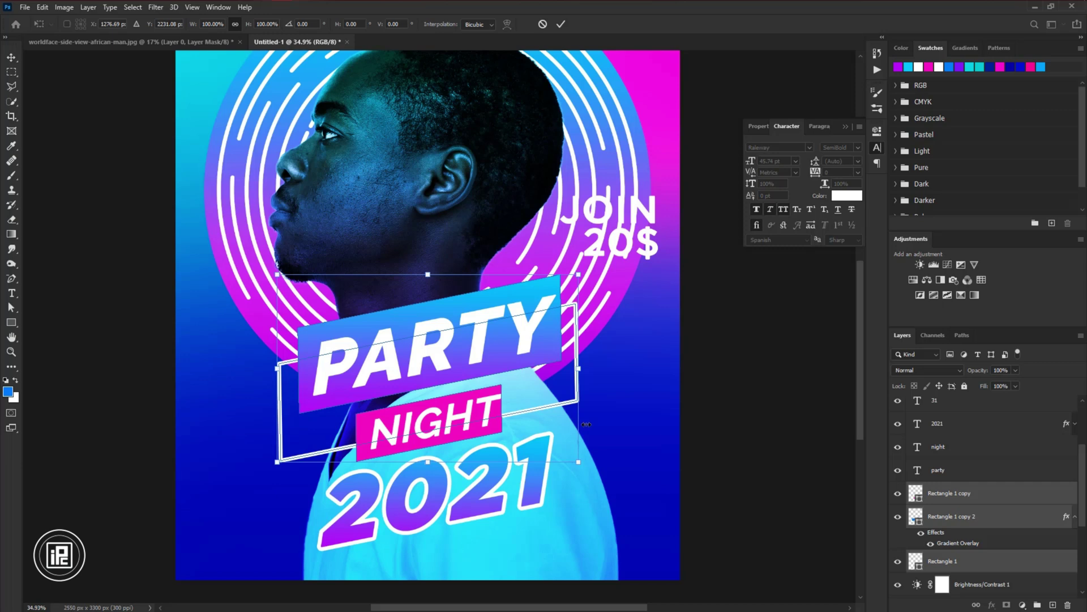
{"action": "left_click_drag", "start_coordinate": [427, 274], "coordinate": [445, 274]}
{"action": "left_click_drag", "start_coordinate": [428, 461], "coordinate": [424, 465]}
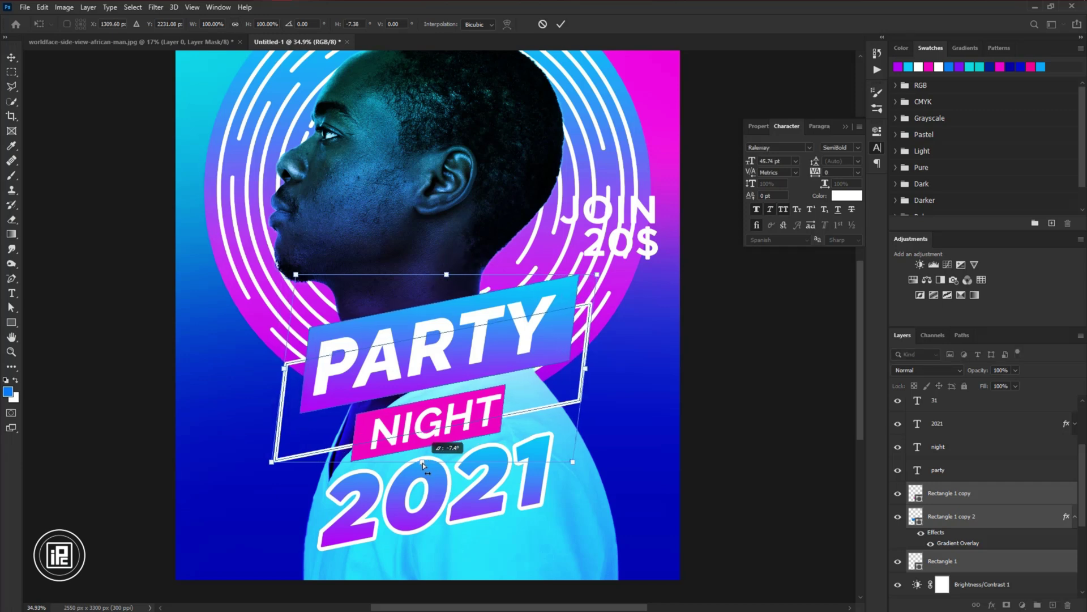
{"action": "left_click", "coordinate": [561, 24]}
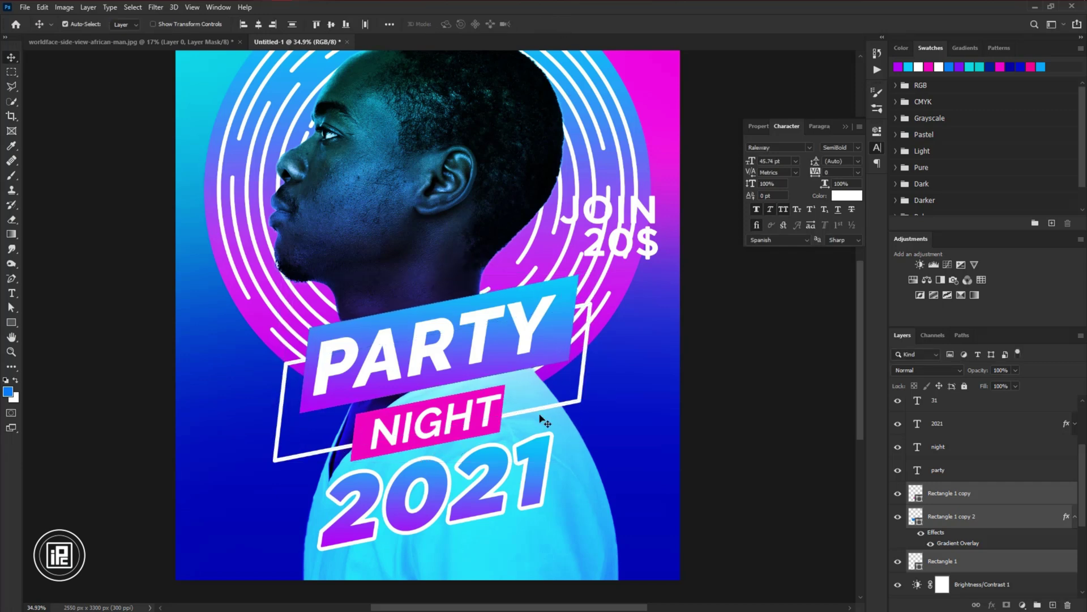
Skew the outline frame too and nudge it slightly right
{"action": "left_click", "coordinate": [519, 476]}
{"action": "left_click", "coordinate": [460, 417]}
{"action": "left_click", "coordinate": [502, 399]}
{"action": "left_click_drag", "start_coordinate": [590, 388], "coordinate": [594, 386]}
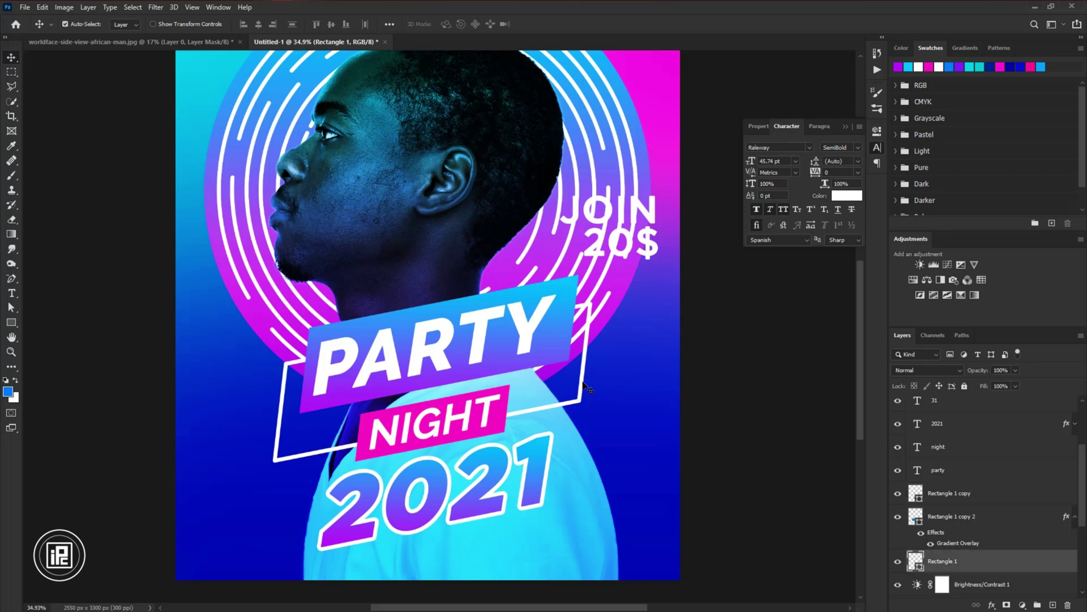
Group the title layers from 2021 down to Rectangle 1 as Party Text
{"action": "key", "text": "ctrl+0"}
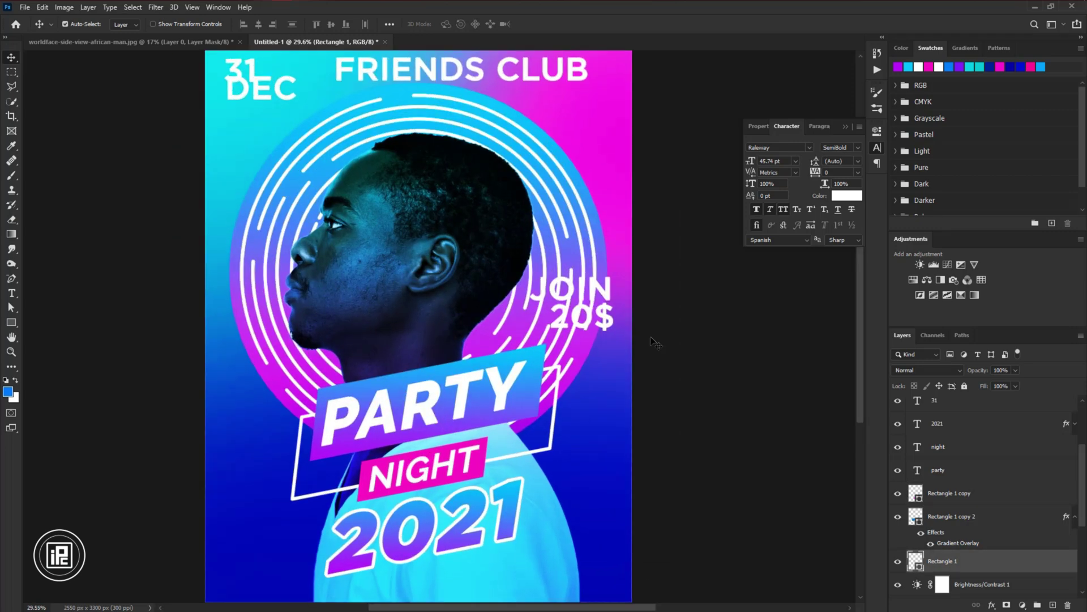
{"action": "left_click", "coordinate": [937, 423]}
{"action": "scroll", "coordinate": [972, 562], "scroll_direction": "up", "scroll_amount": 2}
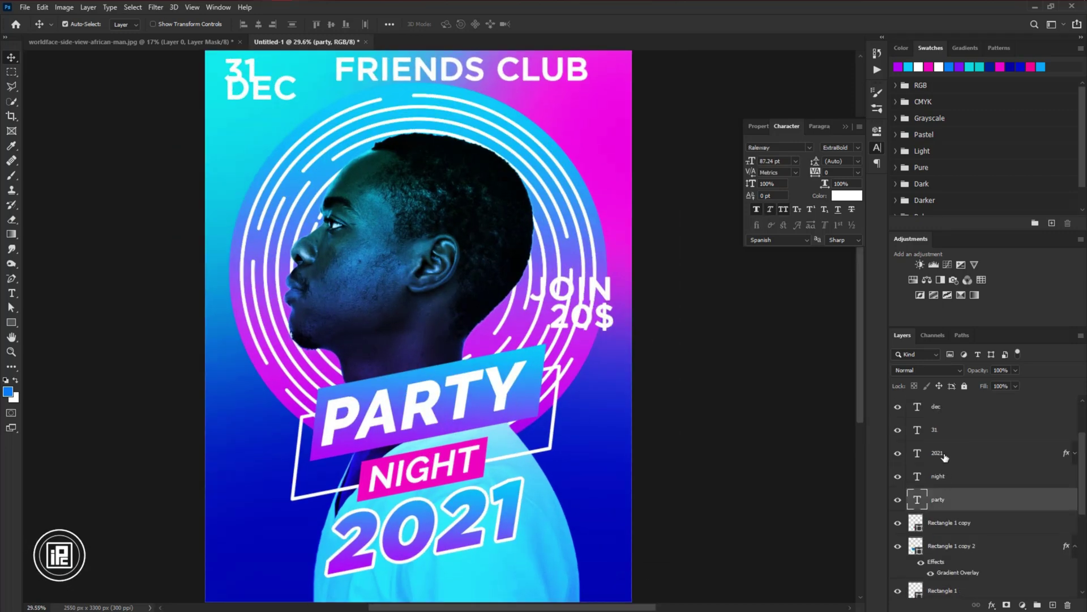
{"action": "scroll", "coordinate": [972, 561], "scroll_direction": "down", "scroll_amount": 3}
{"action": "left_click", "coordinate": [969, 547], "text": "shift"}
{"action": "key", "text": "ctrl+g"}
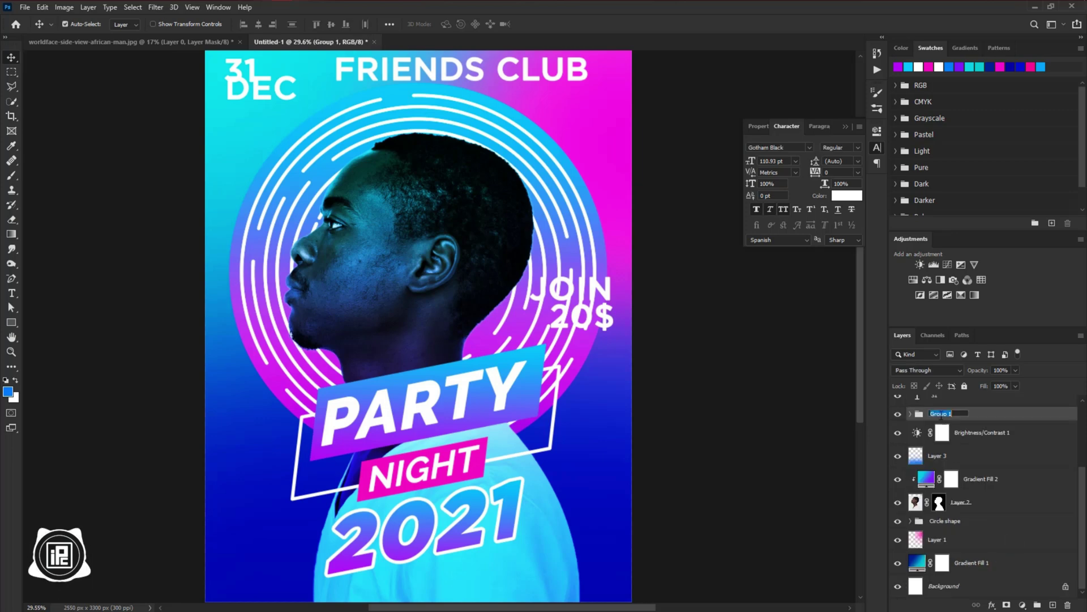
{"action": "scroll", "coordinate": [937, 414], "scroll_direction": "up", "scroll_amount": 3}
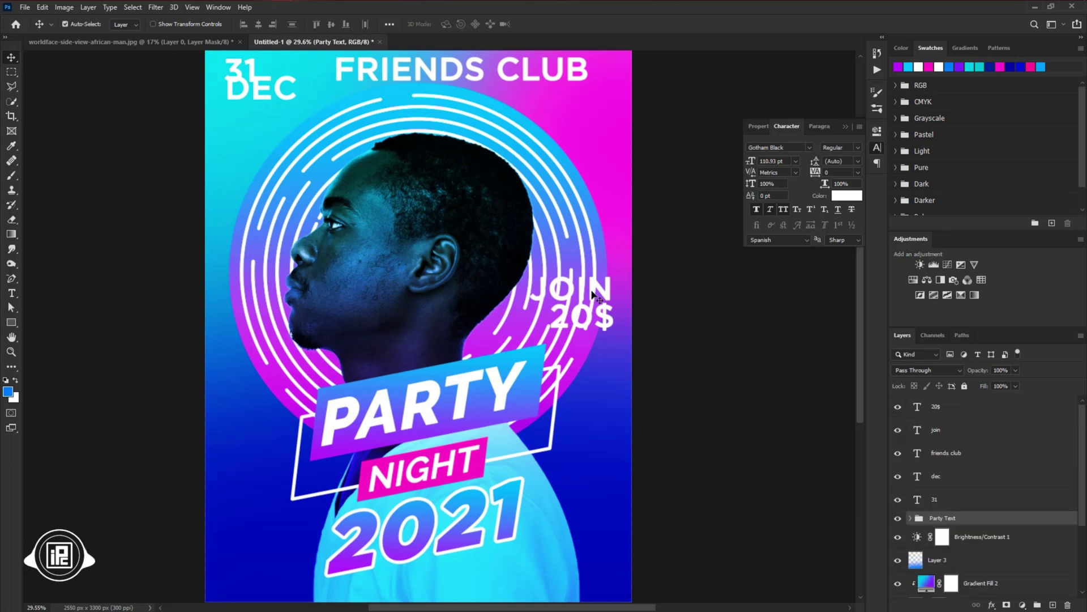
{"action": "left_click", "coordinate": [603, 292]}
Draw a circle behind 20$ on a new layer and give it a gradient overlay
{"action": "left_click", "coordinate": [1052, 603], "text": "ctrl"}
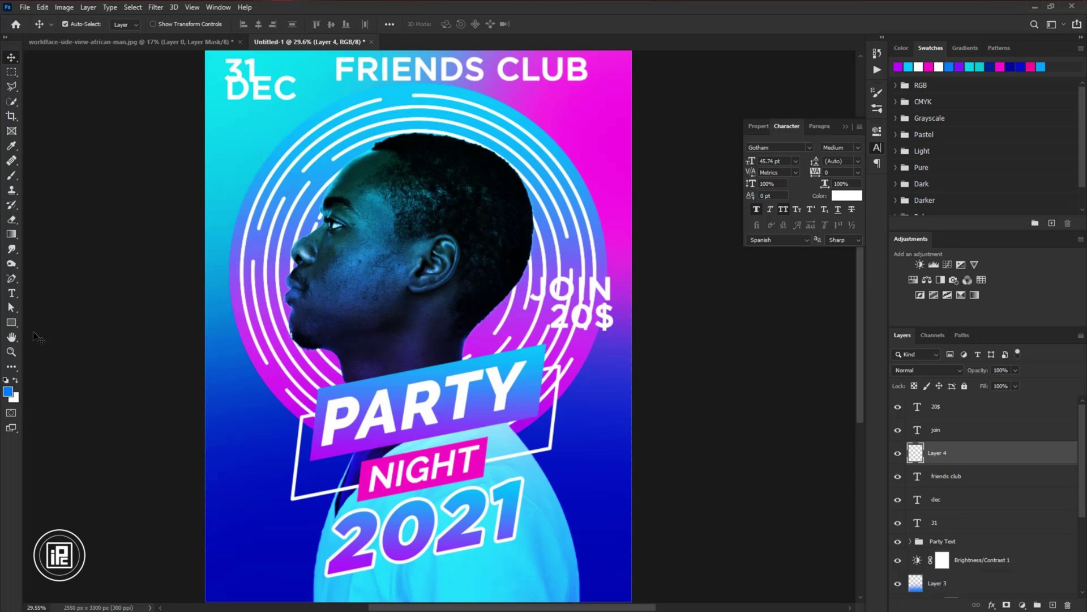
{"action": "right_click", "coordinate": [11, 323]}
{"action": "left_click", "coordinate": [52, 332]}
{"action": "left_click_drag", "start_coordinate": [624, 361], "coordinate": [627, 364]}
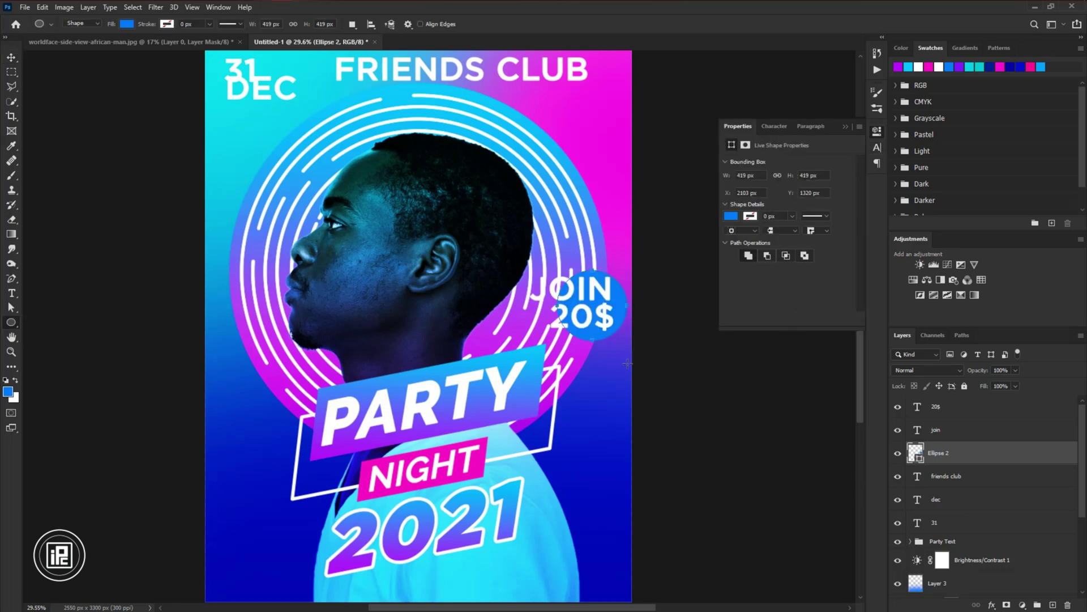
{"action": "key", "text": "v"}
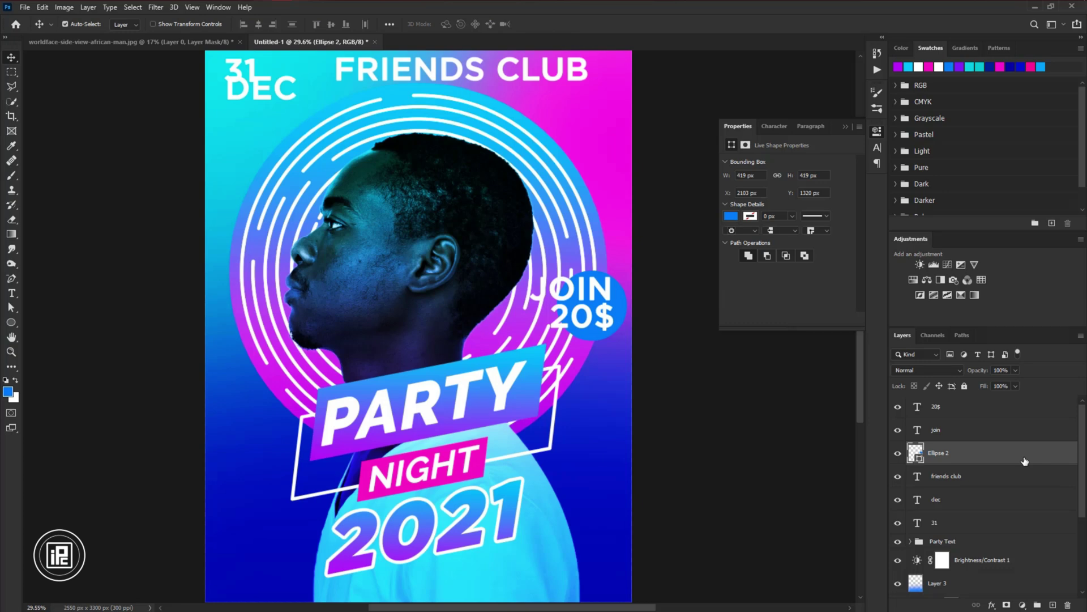
{"action": "double_click", "coordinate": [1024, 460]}
{"action": "left_click", "coordinate": [672, 313]}
{"action": "left_click", "coordinate": [1036, 172]}
Duplicate the circle and shrink the copy slightly
{"action": "key", "text": "ctrl+j"}
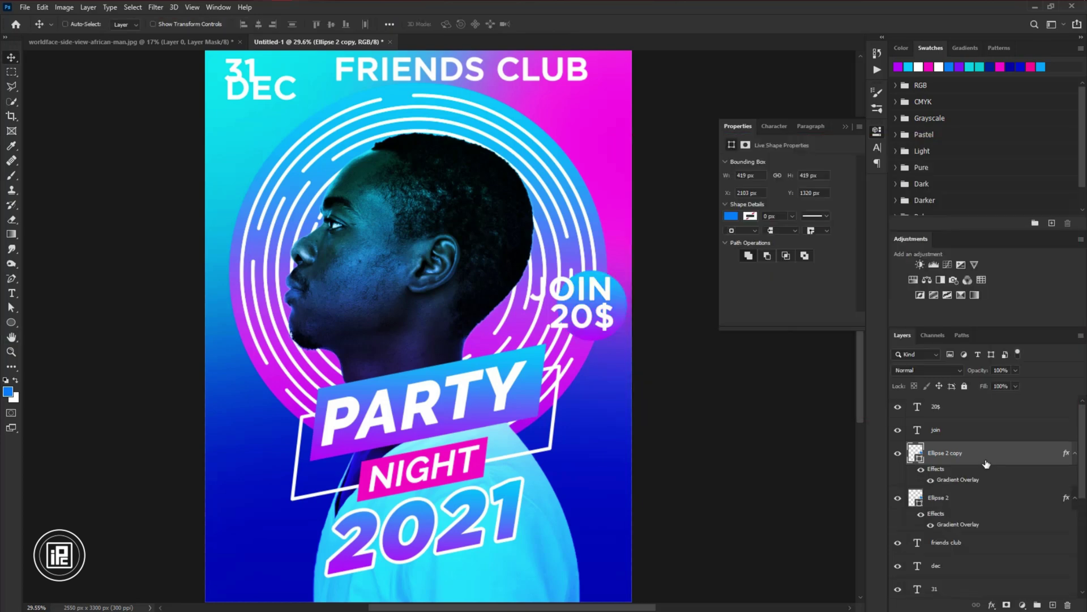
{"action": "scroll", "coordinate": [740, 442], "scroll_direction": "up", "scroll_amount": 3}
{"action": "left_click_drag", "start_coordinate": [626, 284], "coordinate": [594, 272]}
{"action": "scroll", "coordinate": [782, 412], "scroll_direction": "down", "scroll_amount": 2}
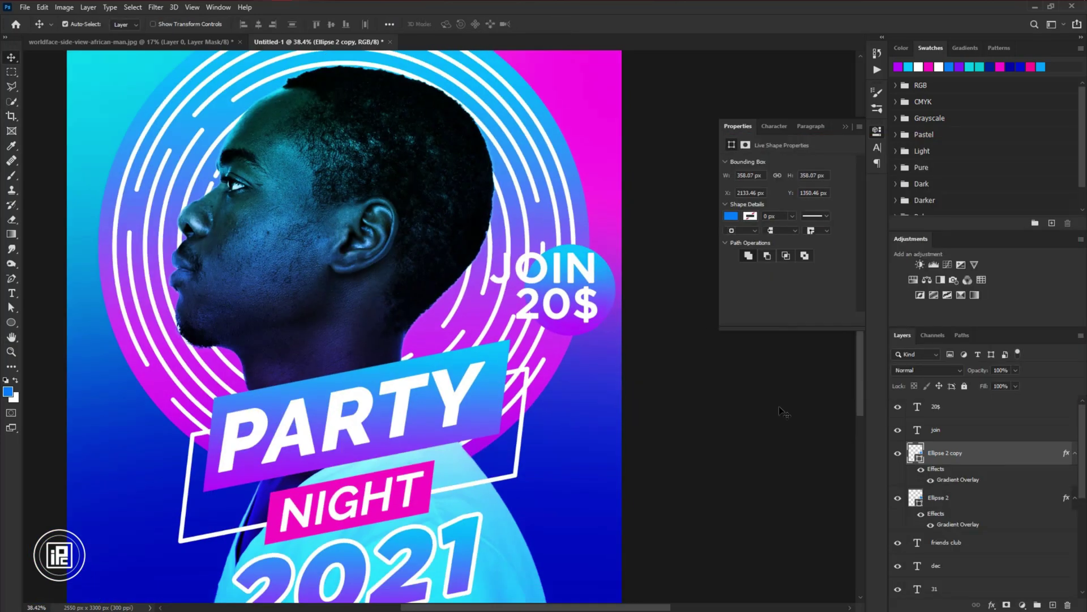
{"action": "double_click", "coordinate": [984, 480]}
Change the inner circle's gradient to purple → dark blue #001f92
{"action": "left_click", "coordinate": [866, 215]}
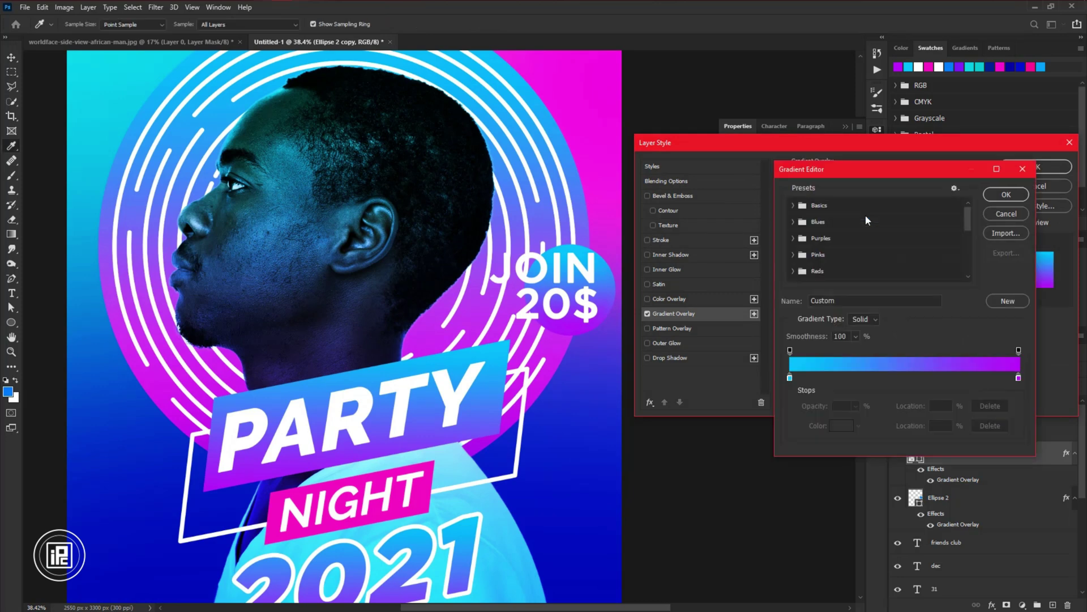
{"action": "double_click", "coordinate": [790, 379]}
{"action": "left_click_drag", "start_coordinate": [806, 198], "coordinate": [806, 211]}
{"action": "key", "text": "Return"}
{"action": "double_click", "coordinate": [1019, 377]}
{"action": "left_click", "coordinate": [786, 223]}
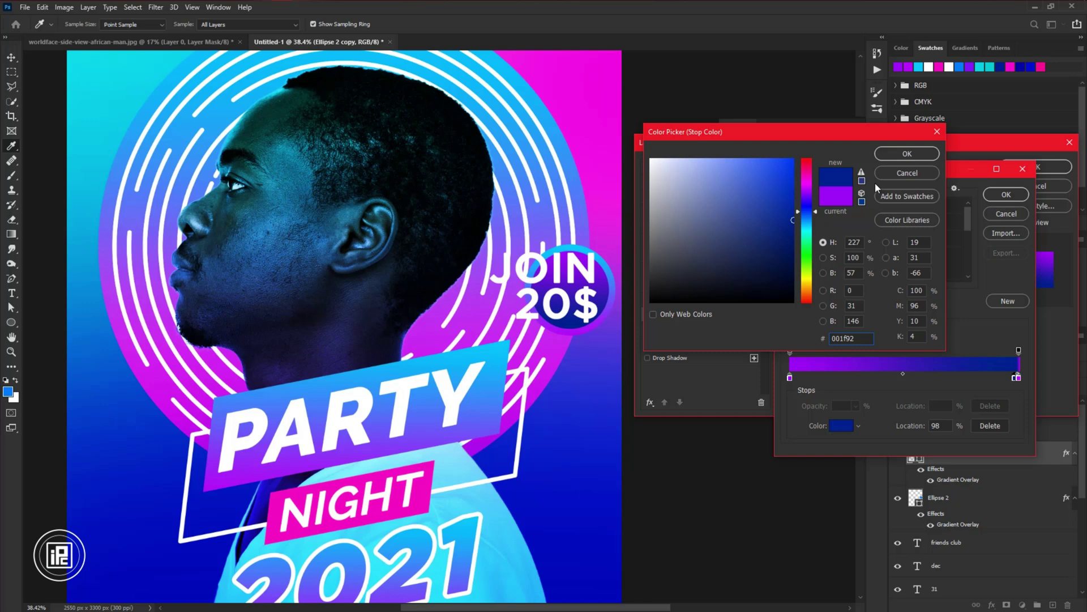
{"action": "left_click", "coordinate": [907, 154]}
{"action": "left_click", "coordinate": [1018, 379]}
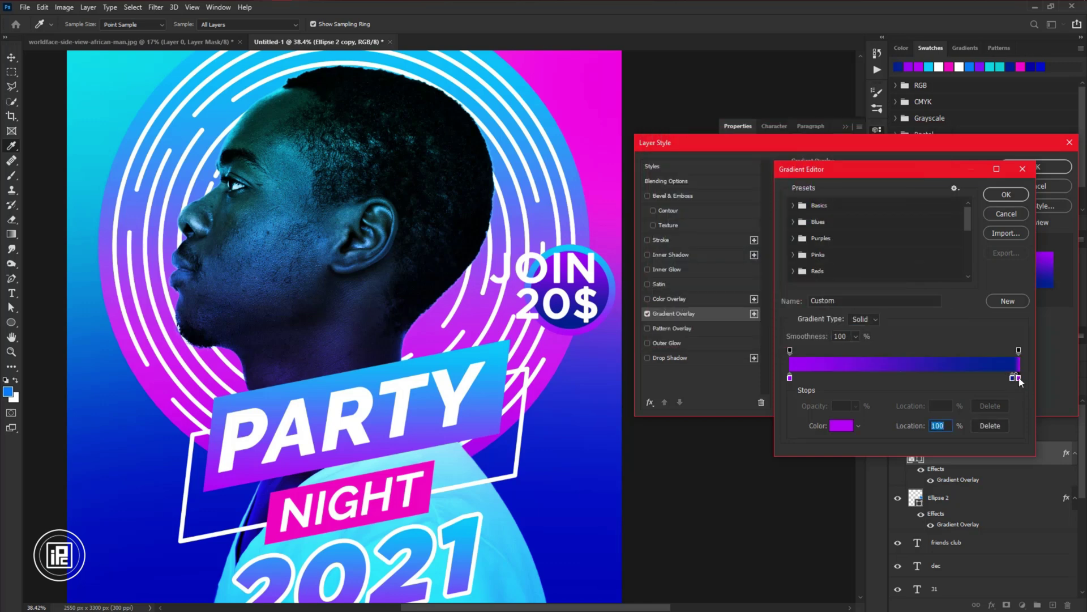
{"action": "left_click", "coordinate": [1005, 201]}
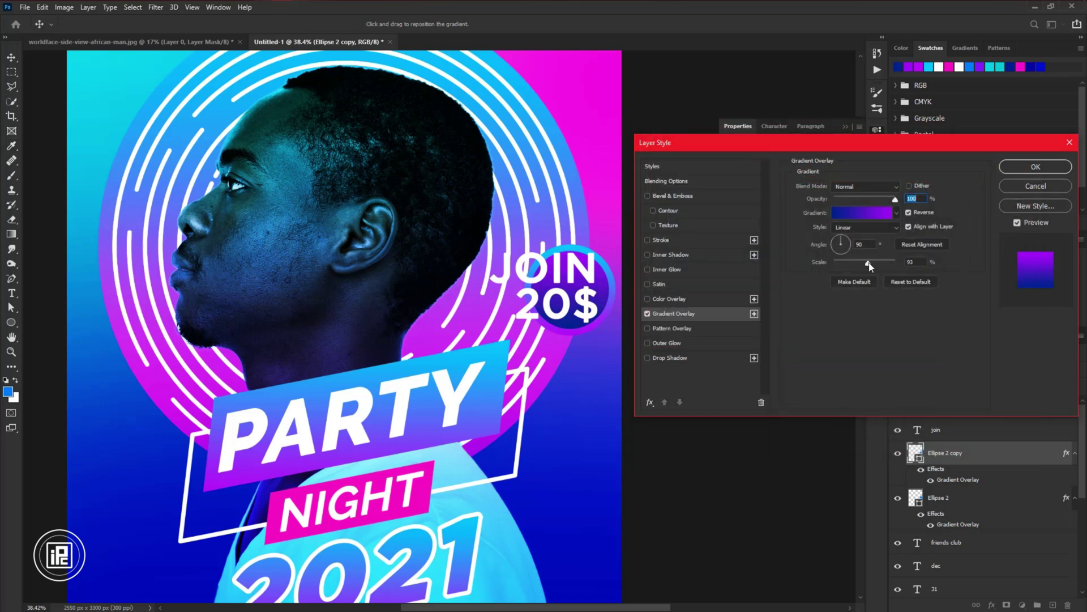
Keep the circle's gradient and move the 20$ text into the badge
{"action": "key", "text": "Return"}
{"action": "left_click", "coordinate": [586, 306], "text": "ctrl"}
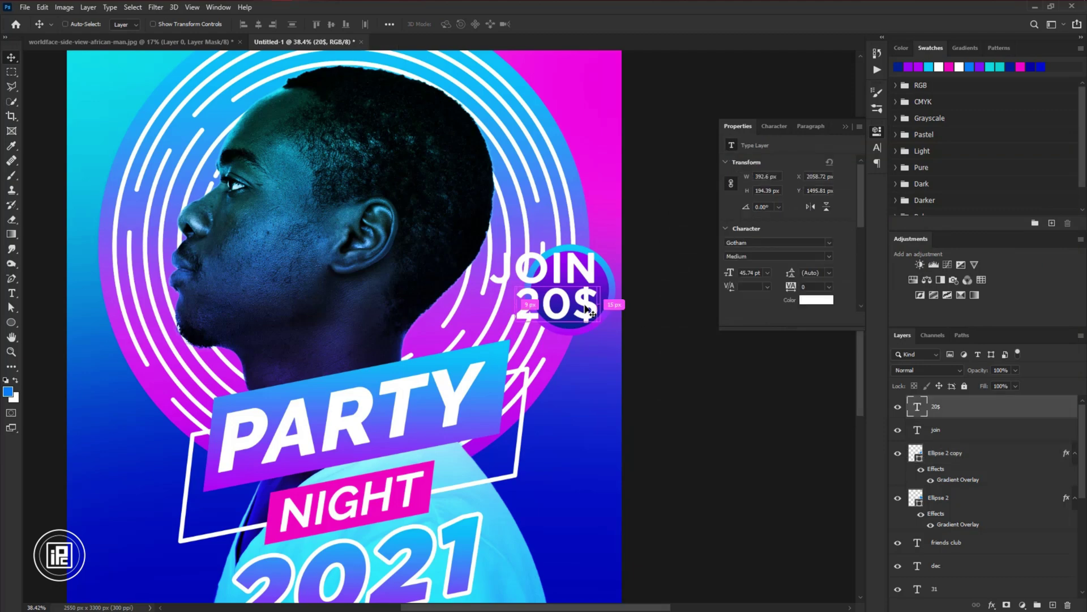
{"action": "key", "text": "ctrl+t"}
{"action": "scroll", "coordinate": [595, 314], "scroll_direction": "up", "scroll_amount": 2}
{"action": "left_click_drag", "start_coordinate": [597, 318], "coordinate": [612, 311]}
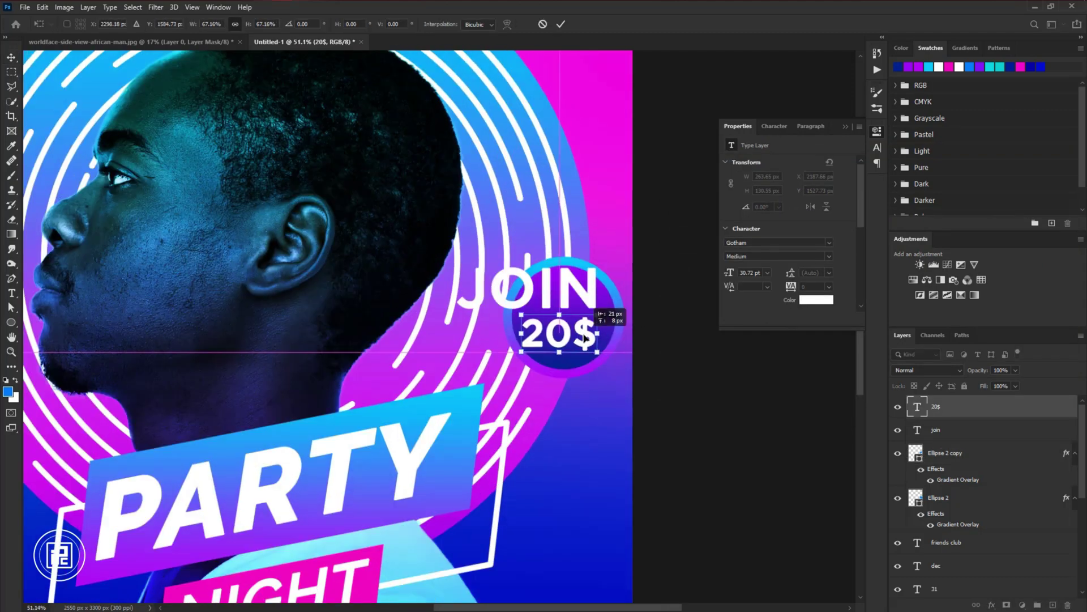
{"action": "left_click", "coordinate": [560, 24]}
Shrink JOIN to fit above 20$, trying and undoing 200 letter spacing
{"action": "left_click", "coordinate": [472, 281], "text": "ctrl"}
{"action": "key", "text": "ctrl+t"}
{"action": "left_click_drag", "start_coordinate": [459, 285], "coordinate": [553, 308]}
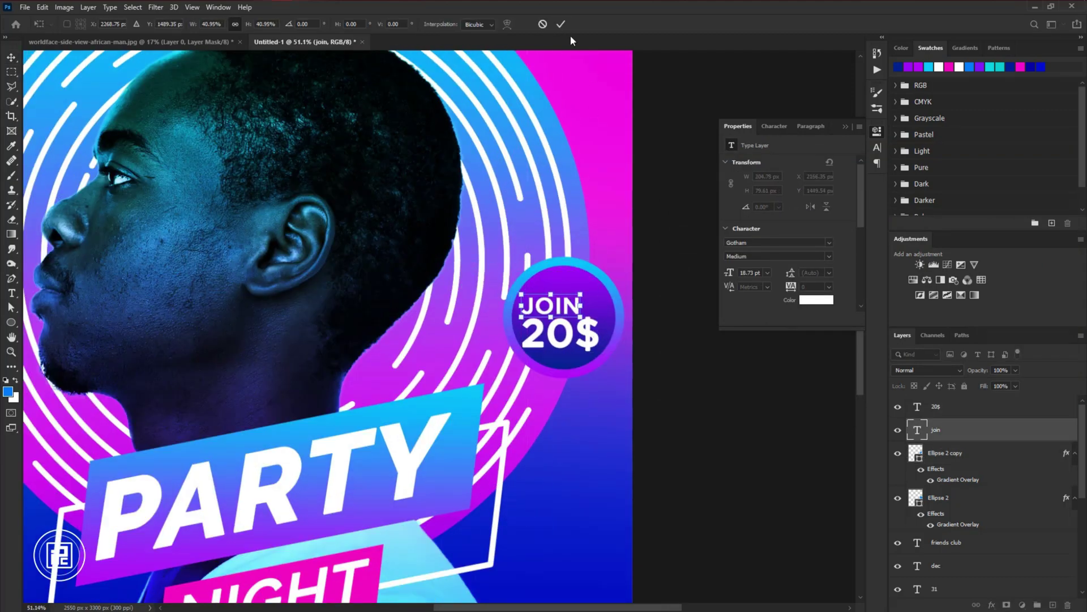
{"action": "key", "text": "Return"}
{"action": "left_click", "coordinate": [774, 126]}
{"action": "left_click", "coordinate": [858, 172]}
{"action": "left_click", "coordinate": [842, 310]}
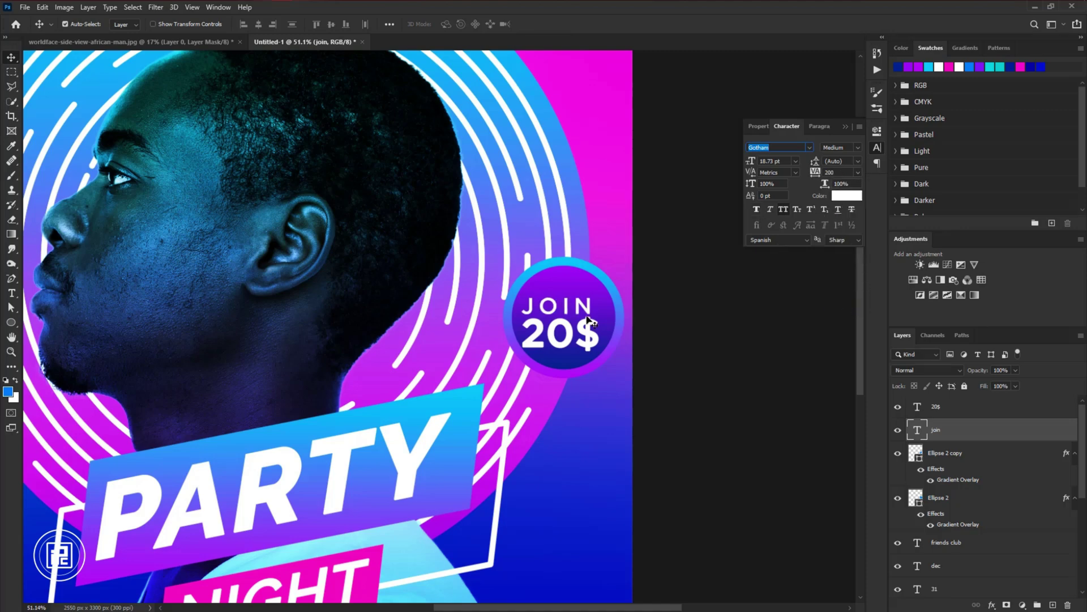
{"action": "key", "text": "ctrl+z"}
Match JOIN to the 20$ width, scale both into the badge, and set JOIN to Book
{"action": "key", "text": "ctrl+t"}
{"action": "left_click_drag", "start_coordinate": [592, 297], "coordinate": [600, 292]}
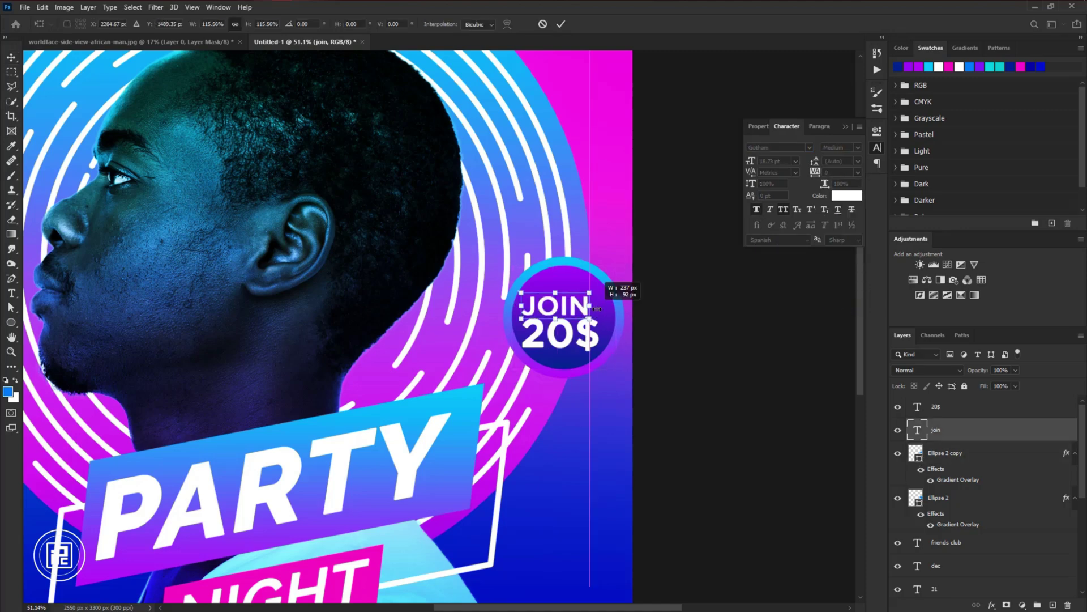
{"action": "left_click", "coordinate": [562, 25]}
{"action": "scroll", "coordinate": [575, 316], "scroll_direction": "up", "scroll_amount": 2}
{"action": "scroll", "coordinate": [575, 317], "scroll_direction": "up", "scroll_amount": 2}
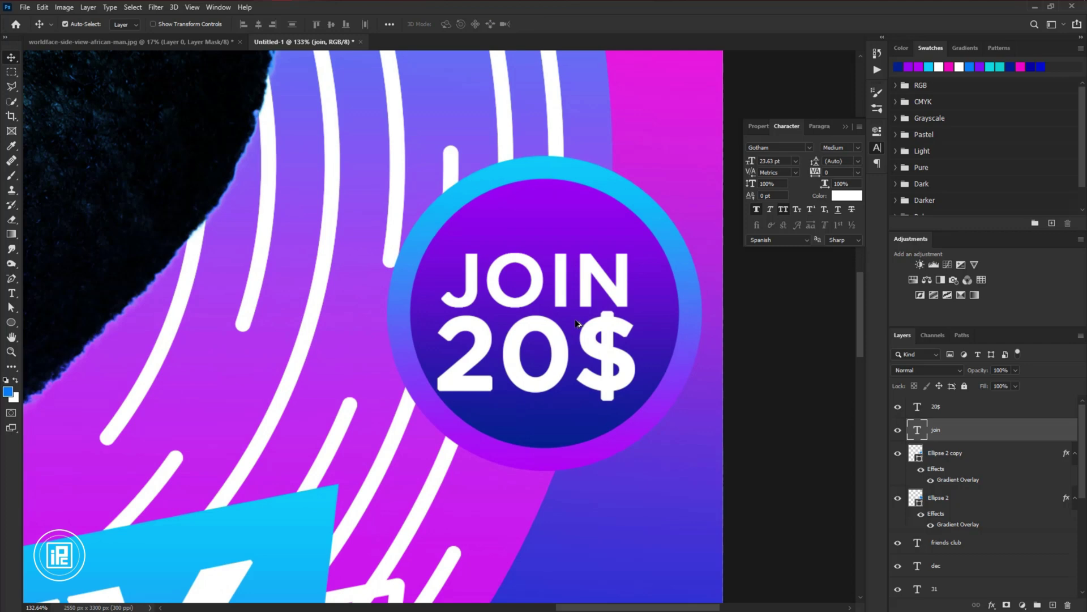
{"action": "left_click", "coordinate": [615, 353], "text": "shift"}
{"action": "key", "text": "ctrl+t"}
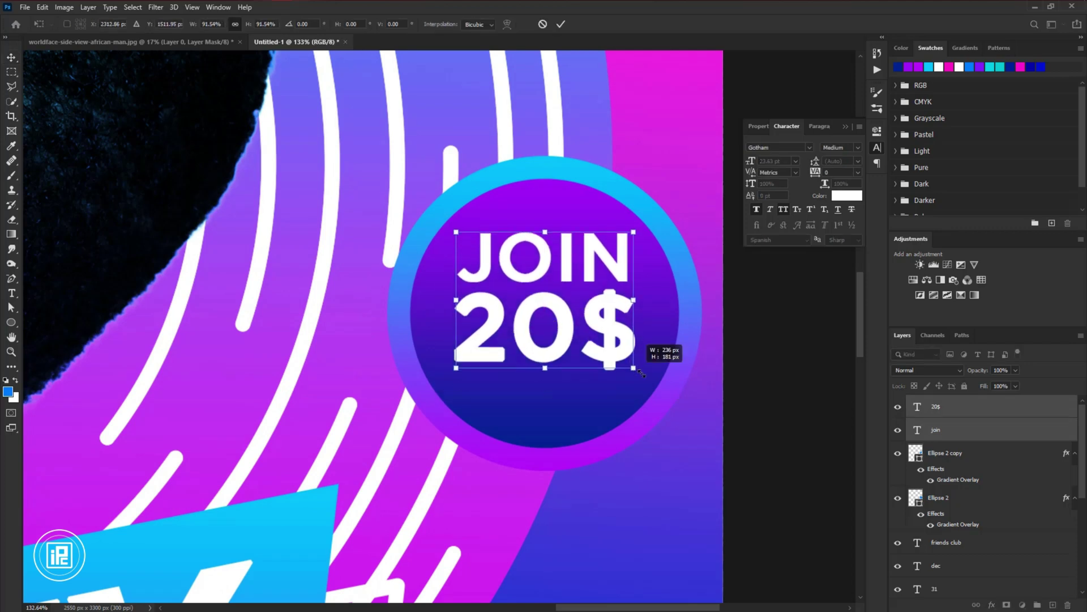
{"action": "mouse_move", "coordinate": [575, 316]}
{"action": "left_mouse_down"}
{"action": "mouse_move", "coordinate": [633, 339]}
{"action": "mouse_move", "coordinate": [621, 344]}
{"action": "left_mouse_up"}
{"action": "left_click", "coordinate": [561, 24]}
{"action": "left_click", "coordinate": [625, 280]}
{"action": "left_click", "coordinate": [841, 147]}
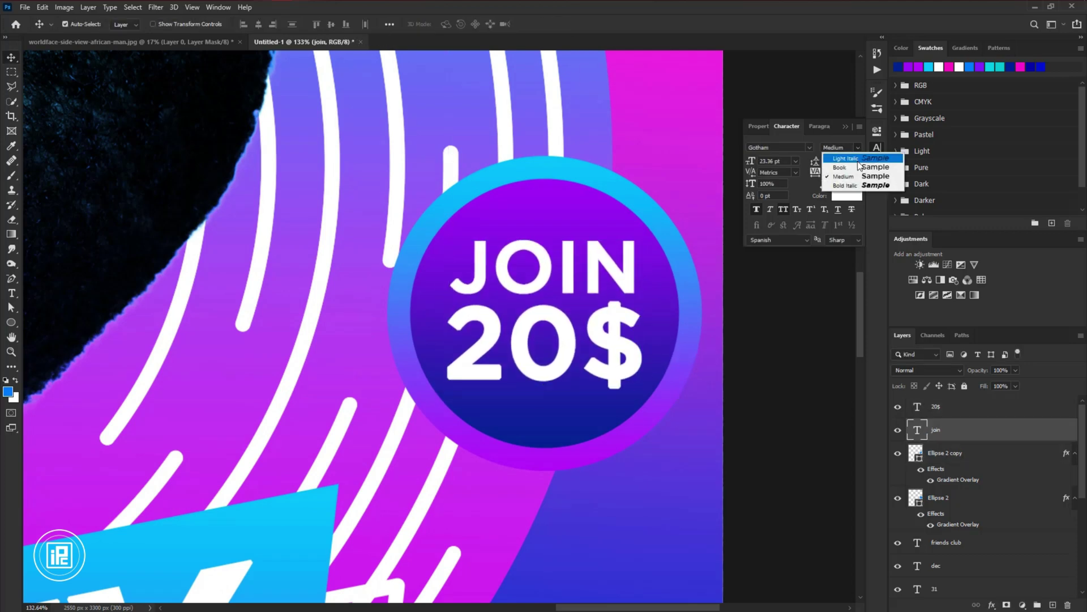
{"action": "scroll", "coordinate": [667, 289], "scroll_direction": "down", "scroll_amount": 3}
{"action": "scroll", "coordinate": [595, 338], "scroll_direction": "down", "scroll_amount": 2}
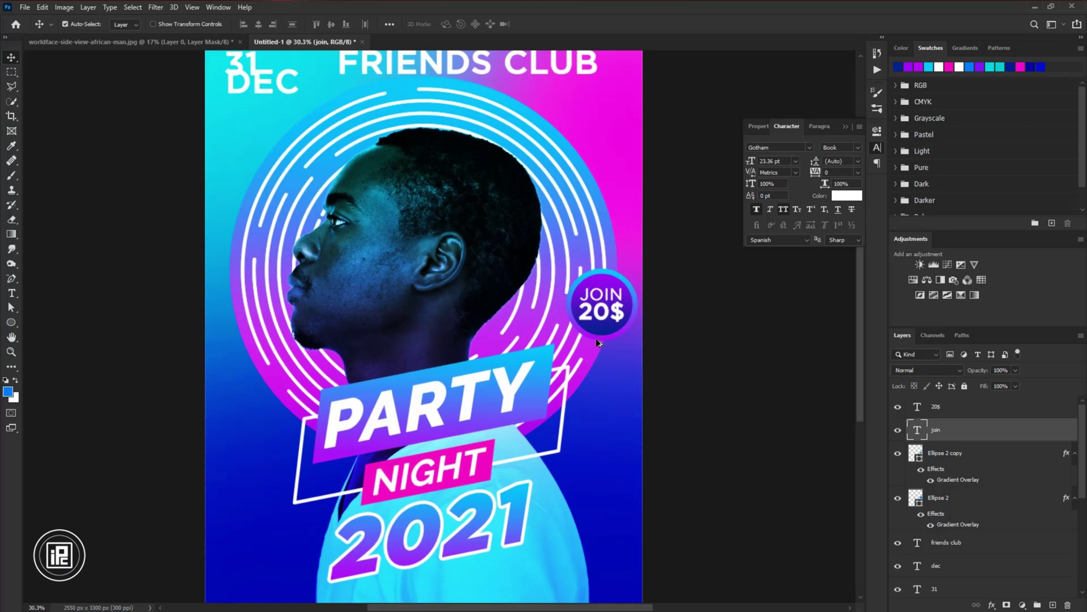
{"action": "scroll", "coordinate": [231, 92], "scroll_direction": "up", "scroll_amount": 2}
{"action": "scroll", "coordinate": [230, 92], "scroll_direction": "up", "scroll_amount": 1}
Draw a rounded rectangle and move it beneath the DEC text
{"action": "right_click", "coordinate": [12, 322]}
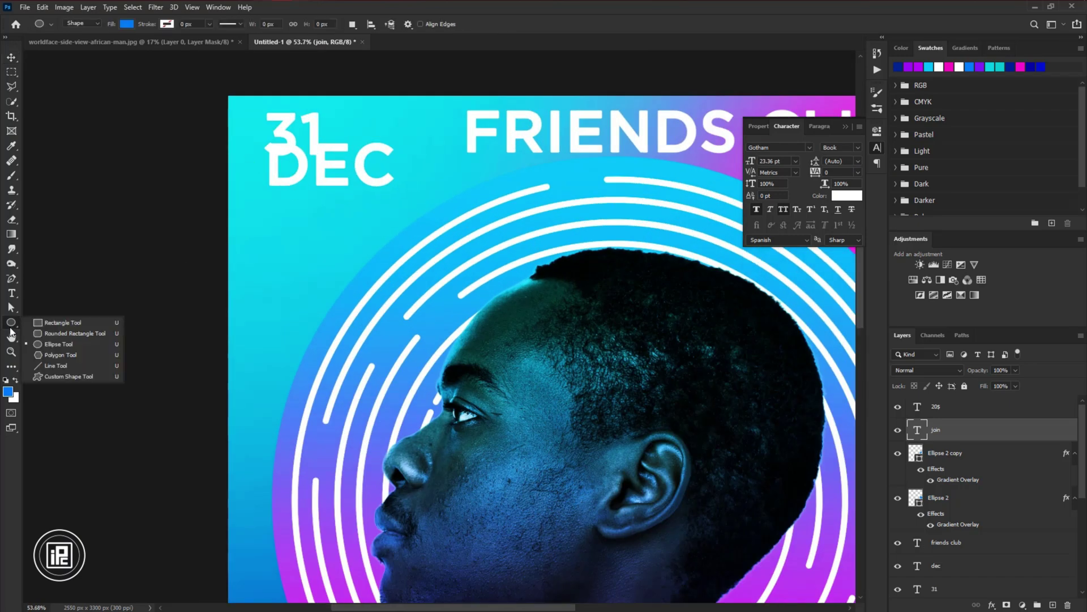
{"action": "left_click", "coordinate": [60, 324]}
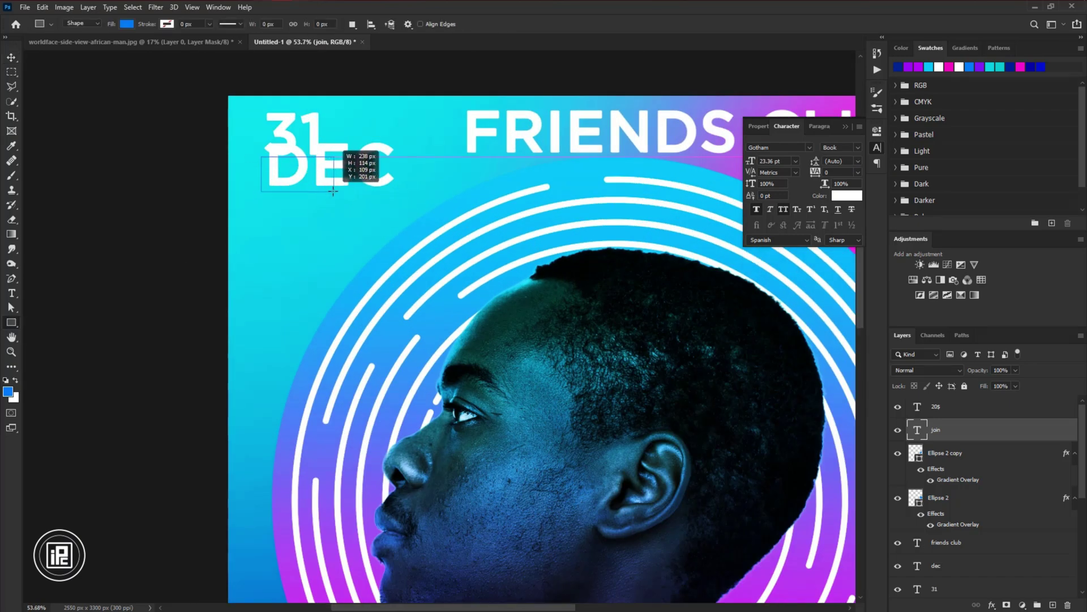
{"action": "left_click_drag", "start_coordinate": [319, 199], "coordinate": [319, 185]}
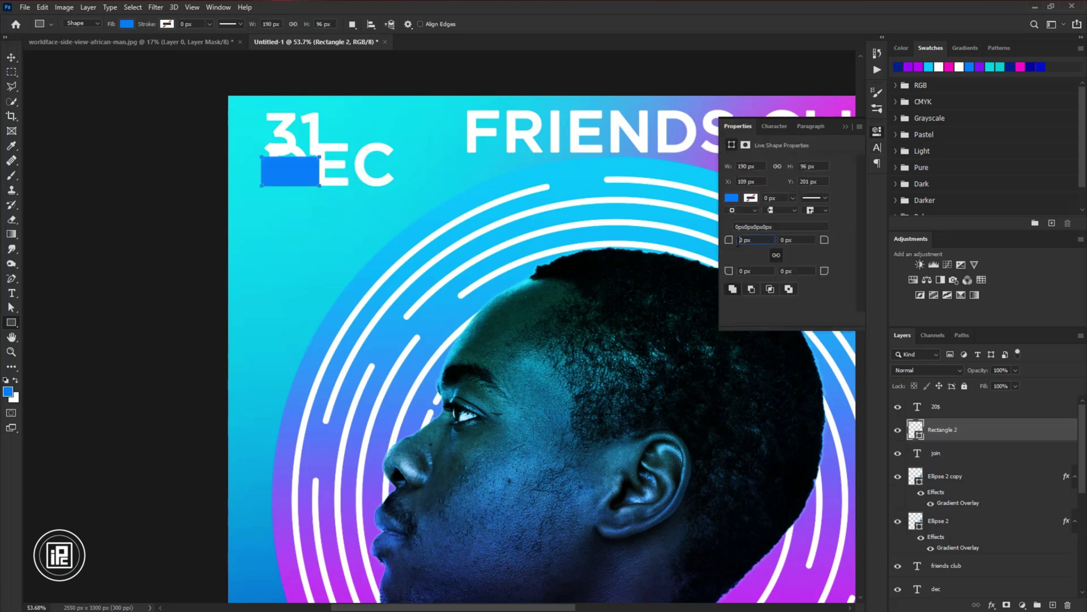
{"action": "type", "text": "20"}
{"action": "key", "text": "Return"}
{"action": "key", "text": "v"}
{"action": "mouse_move", "coordinate": [943, 430]}
{"action": "left_mouse_down"}
{"action": "mouse_move", "coordinate": [953, 453]}
{"action": "mouse_move", "coordinate": [926, 578]}
{"action": "left_mouse_up"}
{"action": "scroll", "coordinate": [946, 413], "scroll_direction": "up", "scroll_amount": 2}
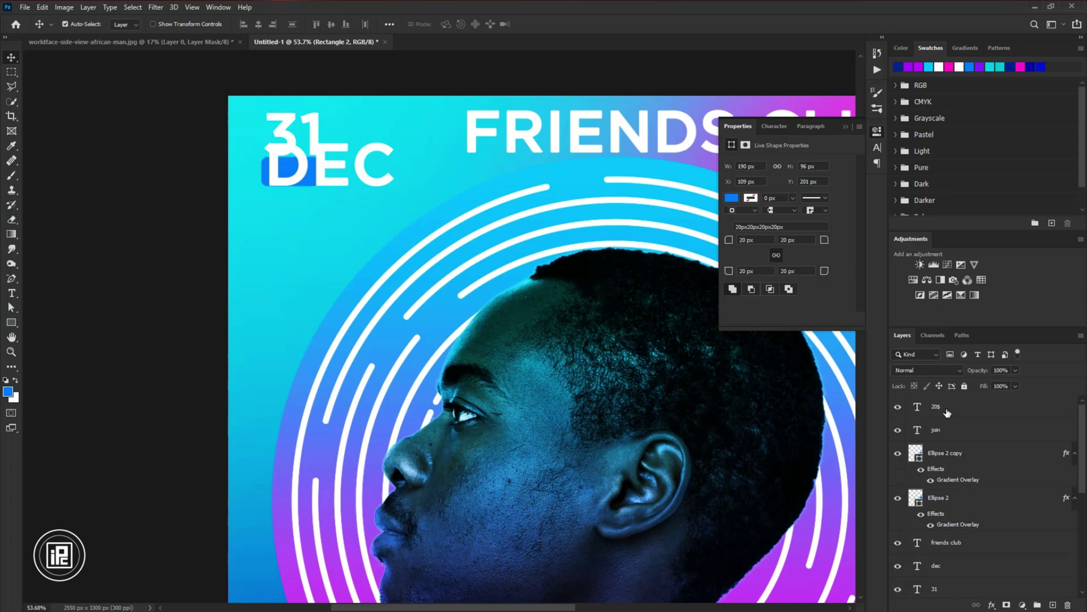
Group the badge layers from 20$ down to Ellipse 2 as Join
{"action": "left_click", "coordinate": [947, 412]}
{"action": "left_click", "coordinate": [942, 499], "text": "shift"}
{"action": "left_click", "coordinate": [1074, 452]}
{"action": "key", "text": "ctrl+g"}
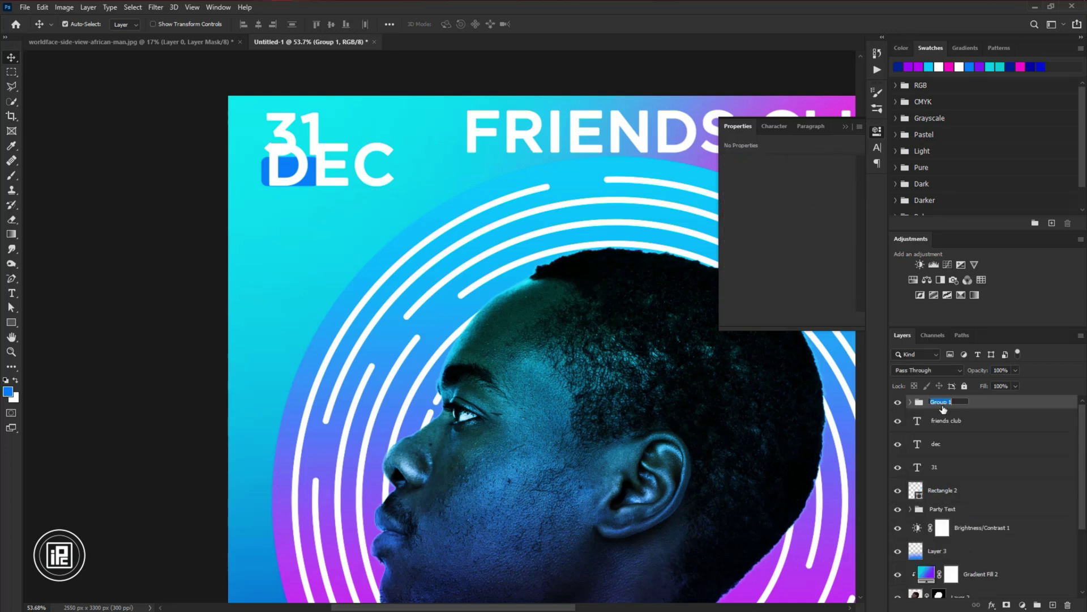
Shrink DEC to fit the blue box and adjust the 31 label
{"action": "left_click", "coordinate": [363, 174]}
{"action": "key", "text": "ctrl+t"}
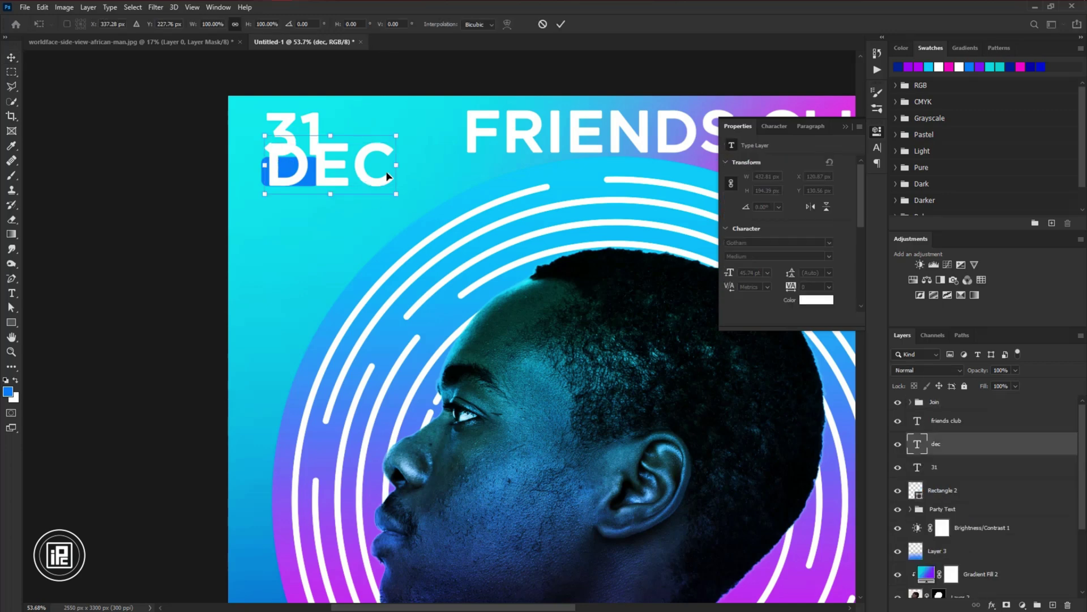
{"action": "left_click_drag", "start_coordinate": [394, 150], "coordinate": [317, 161]}
{"action": "left_click", "coordinate": [561, 24]}
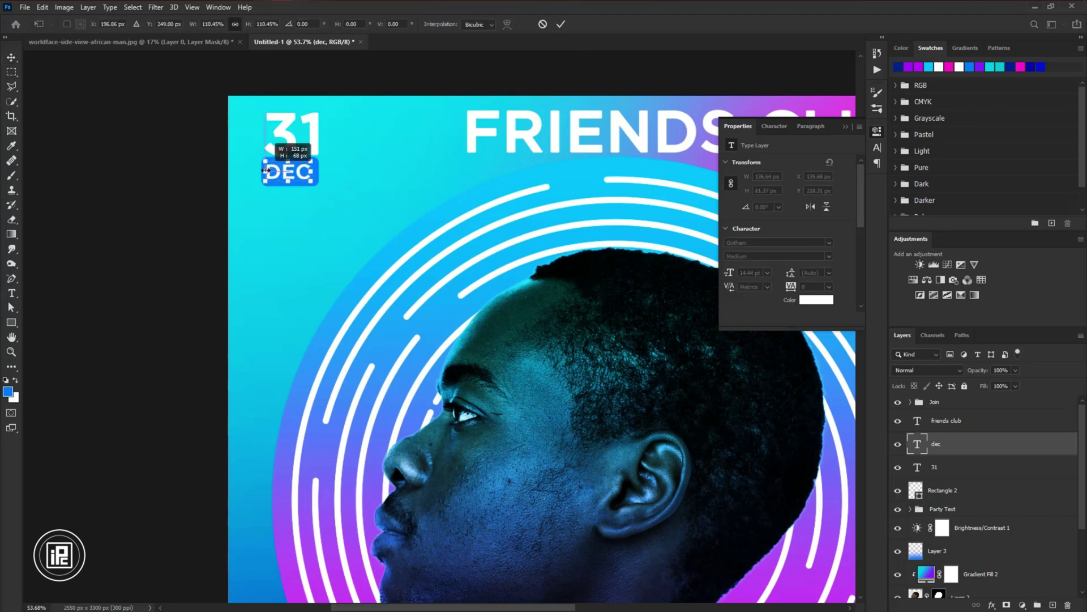
{"action": "left_click", "coordinate": [314, 149]}
{"action": "scroll", "coordinate": [314, 149], "scroll_direction": "up", "scroll_amount": 1}
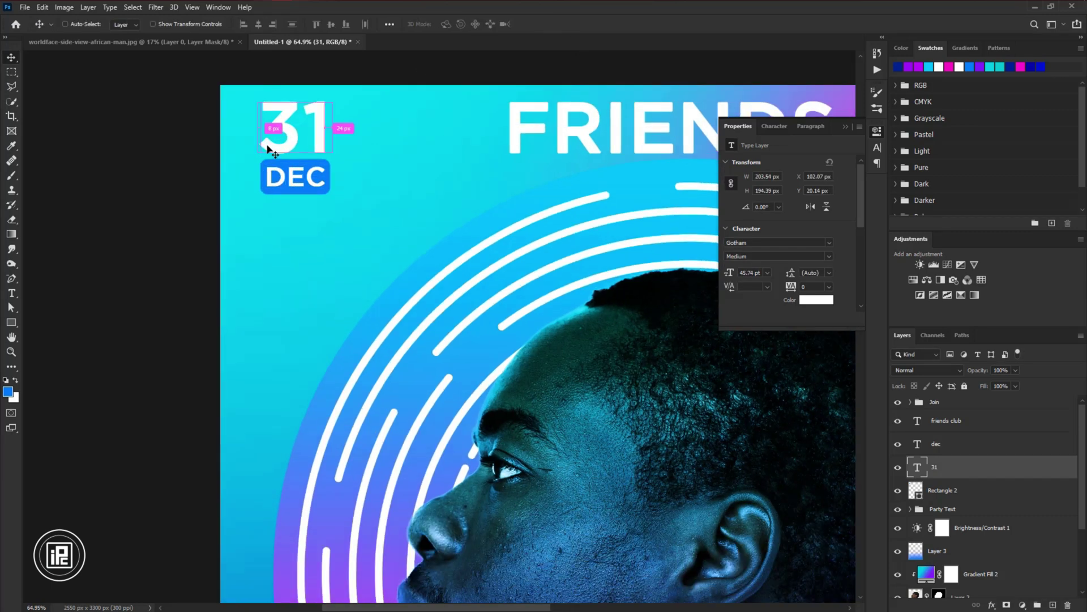
{"action": "key", "text": "ctrl+t"}
{"action": "key", "text": "Return"}
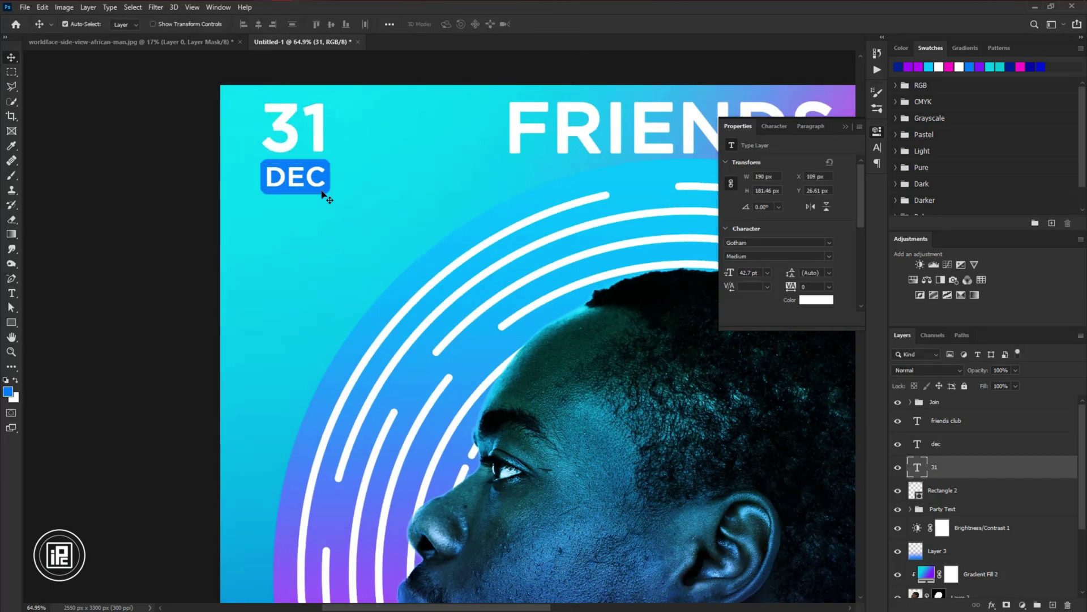
{"action": "double_click", "coordinate": [1015, 492]}
Give the DEC box a cyan-to-magenta gradient overlay and a white stroke
{"action": "left_click", "coordinate": [647, 313]}
{"action": "left_click", "coordinate": [897, 213]}
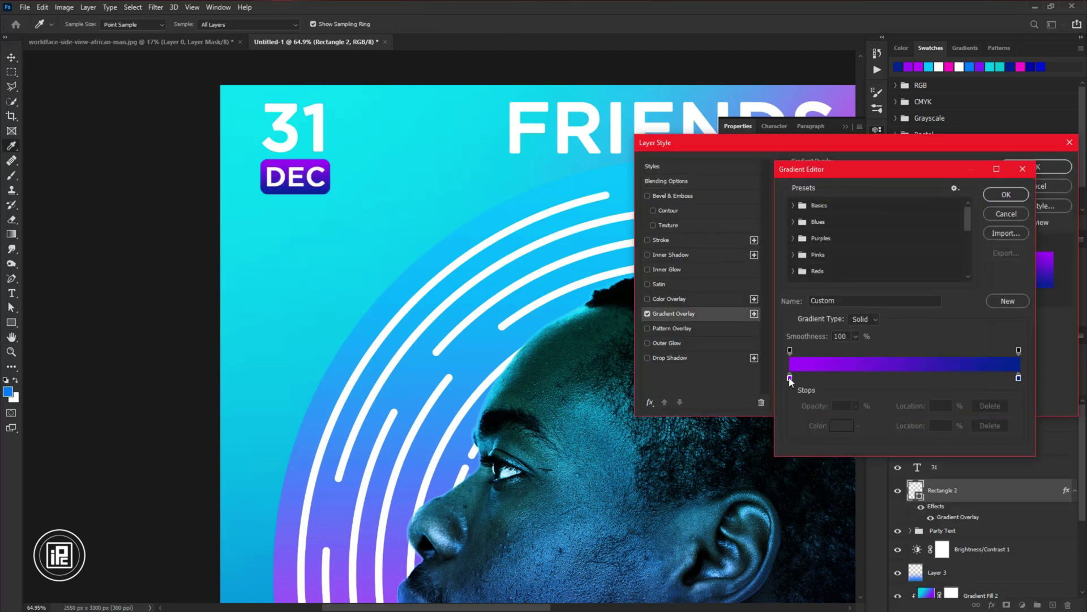
{"action": "double_click", "coordinate": [791, 380]}
{"action": "mouse_move", "coordinate": [808, 213]}
{"action": "left_mouse_down"}
{"action": "mouse_move", "coordinate": [806, 233]}
{"action": "mouse_move", "coordinate": [806, 183]}
{"action": "left_mouse_up"}
{"action": "left_click", "coordinate": [906, 154]}
{"action": "double_click", "coordinate": [1019, 377]}
{"action": "left_click", "coordinate": [906, 154]}
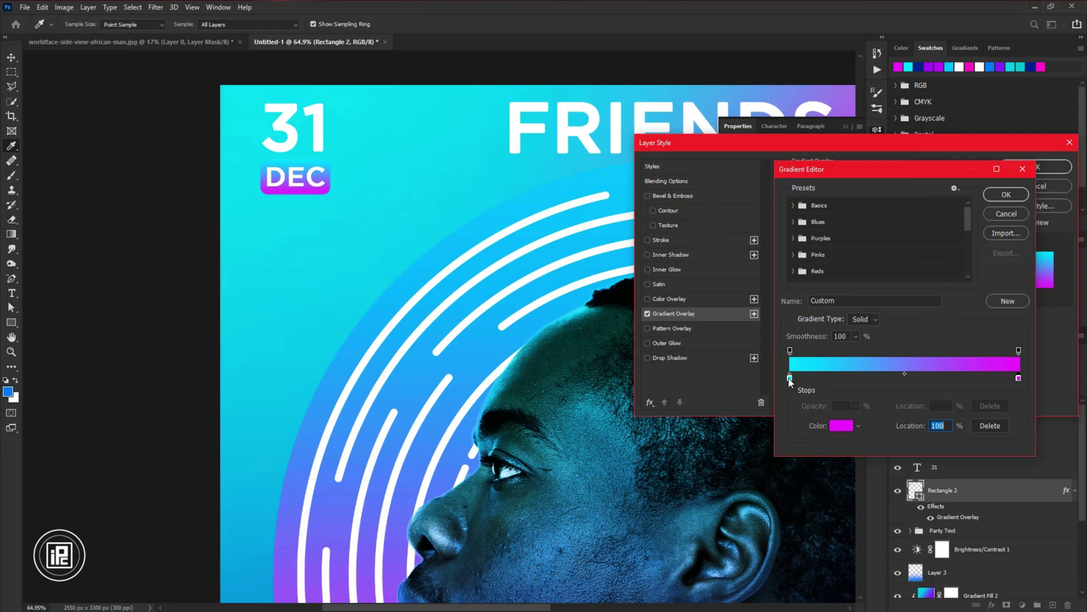
{"action": "double_click", "coordinate": [790, 377]}
{"action": "left_click_drag", "start_coordinate": [806, 229], "coordinate": [807, 223]}
{"action": "left_click", "coordinate": [906, 154]}
{"action": "left_click", "coordinate": [1007, 194]}
{"action": "left_click", "coordinate": [654, 241]}
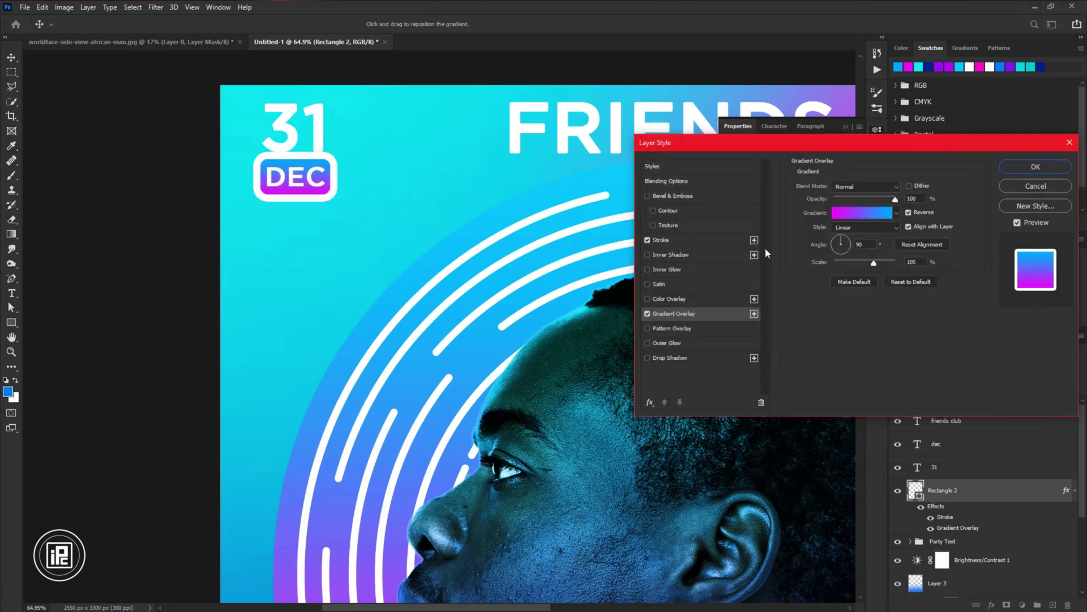
Apply the DEC box styles and shrink FRIENDS CLUB to about half size
{"action": "left_click", "coordinate": [1051, 171]}
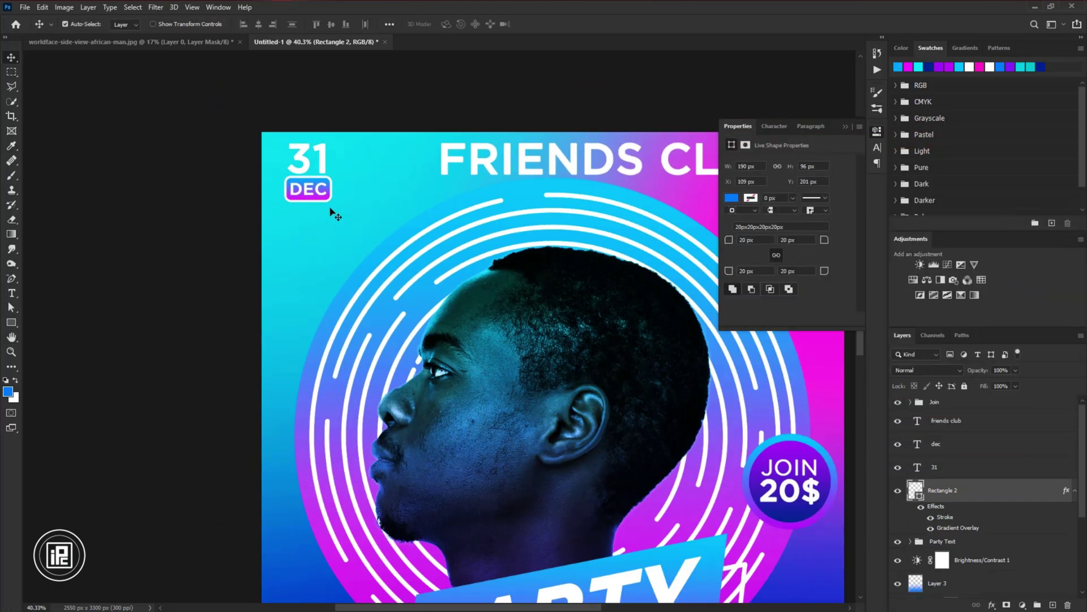
{"action": "key", "text": "ctrl+0"}
{"action": "left_click_drag", "start_coordinate": [446, 86], "coordinate": [417, 89]}
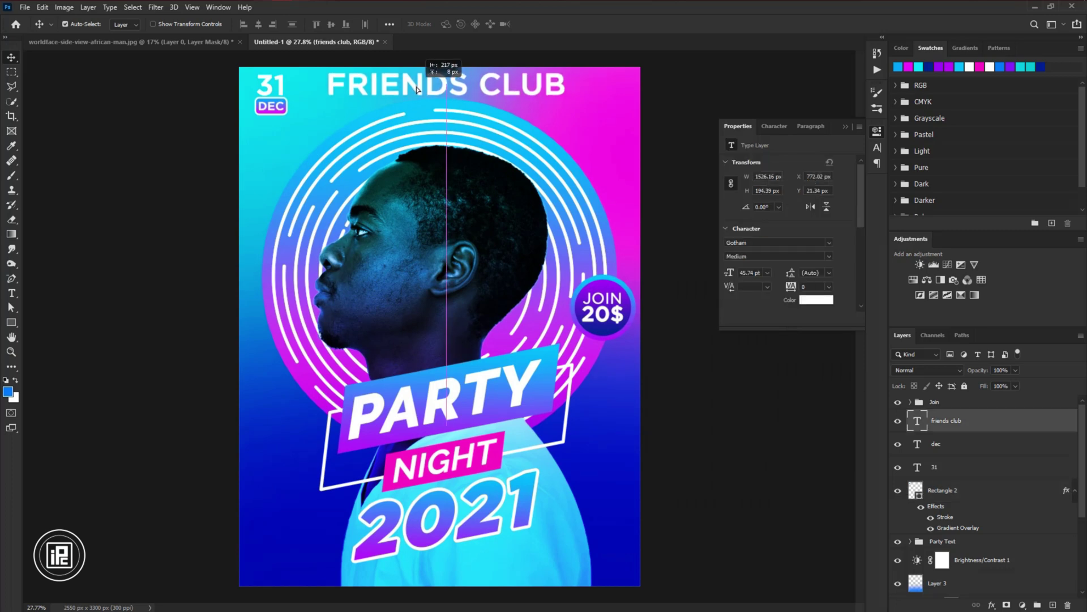
{"action": "left_click", "coordinate": [878, 148]}
{"action": "key", "text": "ctrl+t"}
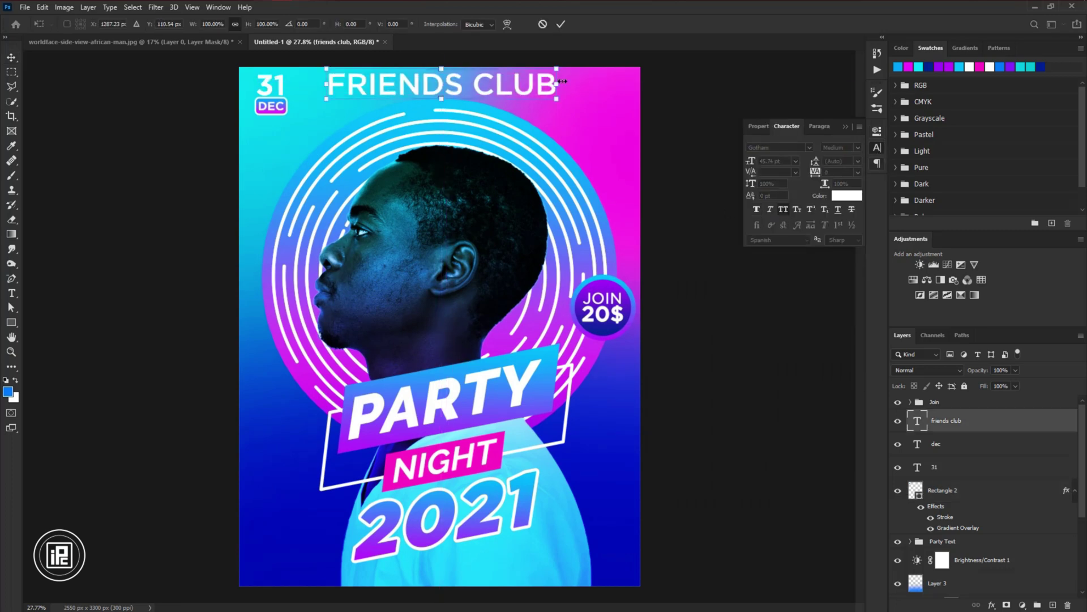
{"action": "left_click_drag", "start_coordinate": [568, 84], "coordinate": [465, 78]}
{"action": "key", "text": "Return"}
{"action": "type", "text": "000"}
Set FRIENDS CLUB tracking to 1000 and centre it on the poster
{"action": "key", "text": "Return"}
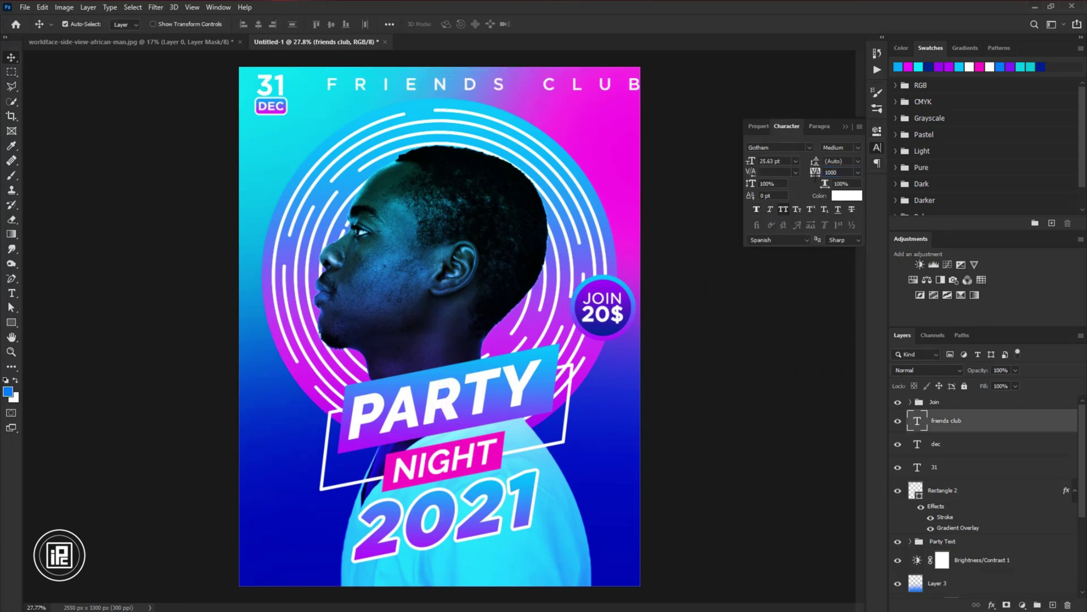
{"action": "key", "text": "ctrl+t"}
{"action": "left_click_drag", "start_coordinate": [640, 84], "coordinate": [499, 89]}
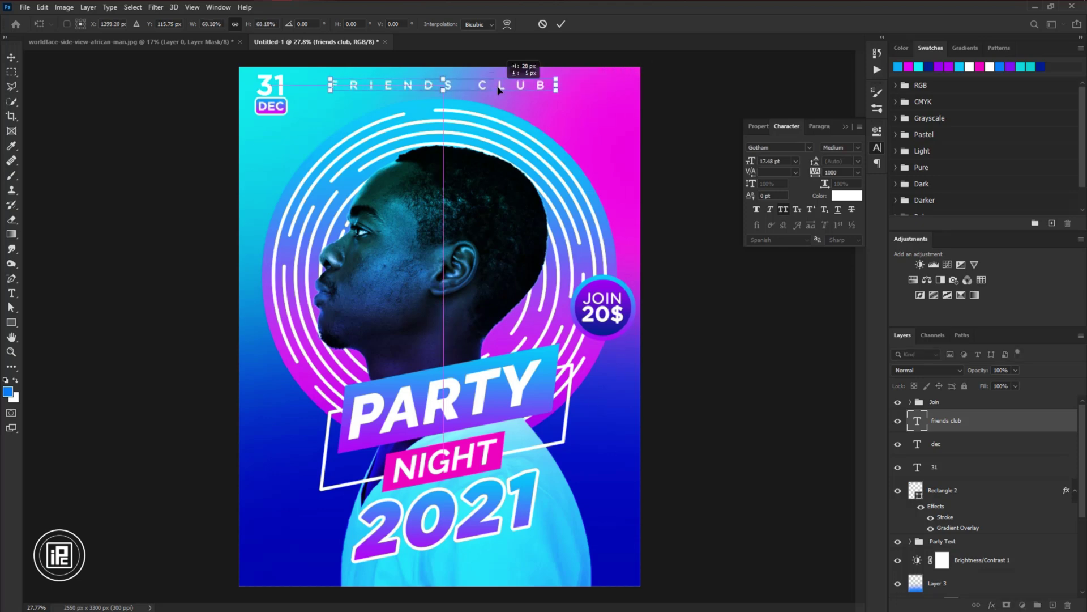
{"action": "left_click", "coordinate": [560, 24]}
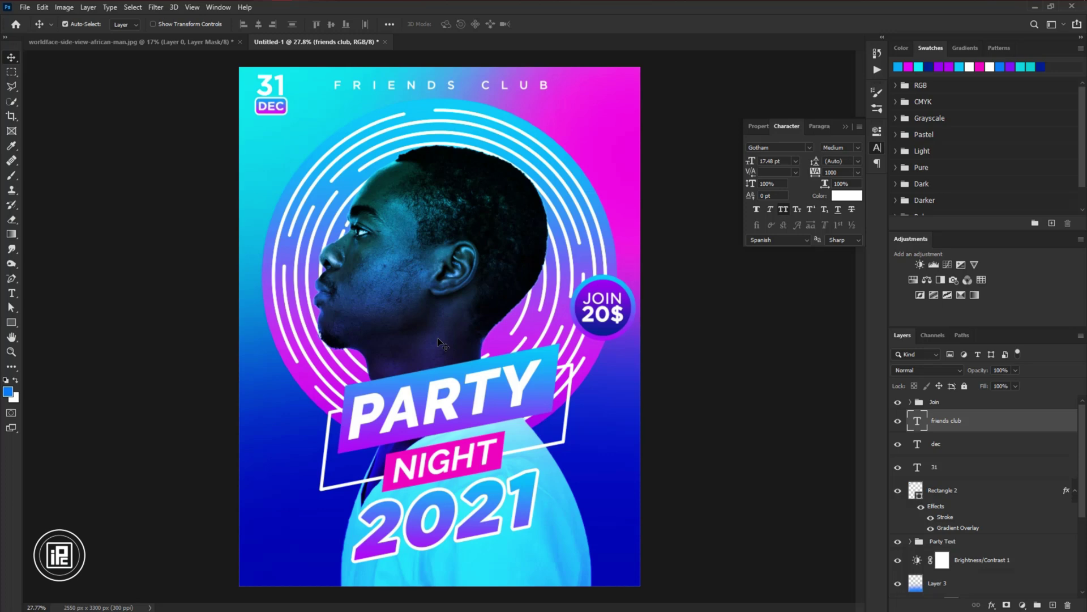
Group FRIENDS CLUB, 31, DEC and the DEC box as Top; nudge the JOIN badge left
{"action": "left_click", "coordinate": [1075, 491]}
{"action": "left_click", "coordinate": [961, 491]}
{"action": "left_click", "coordinate": [941, 420], "text": "shift"}
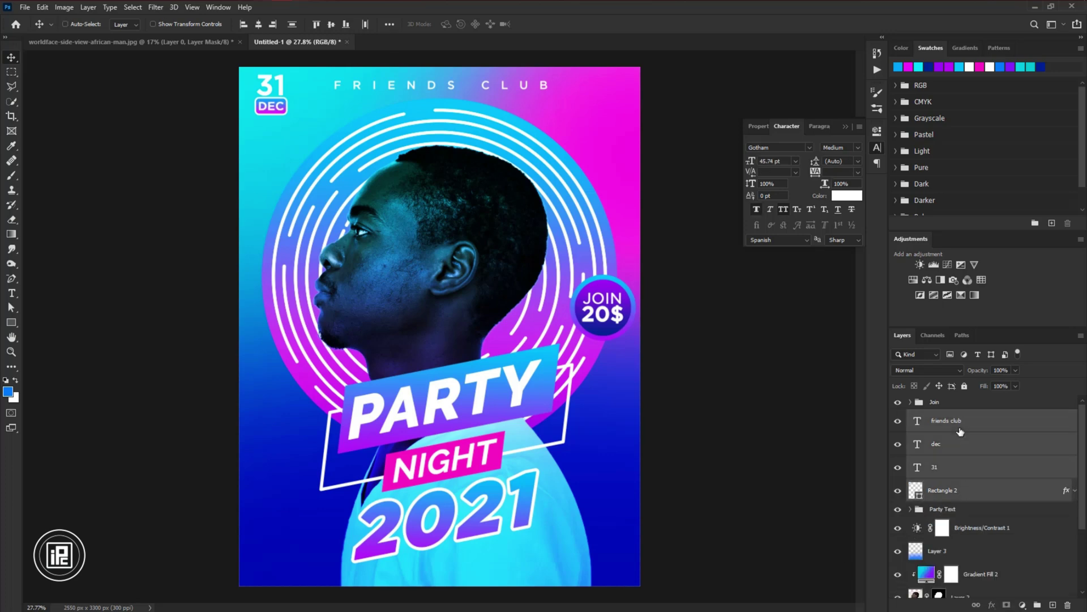
{"action": "key", "text": "ctrl+g"}
{"action": "type", "text": "Top"}
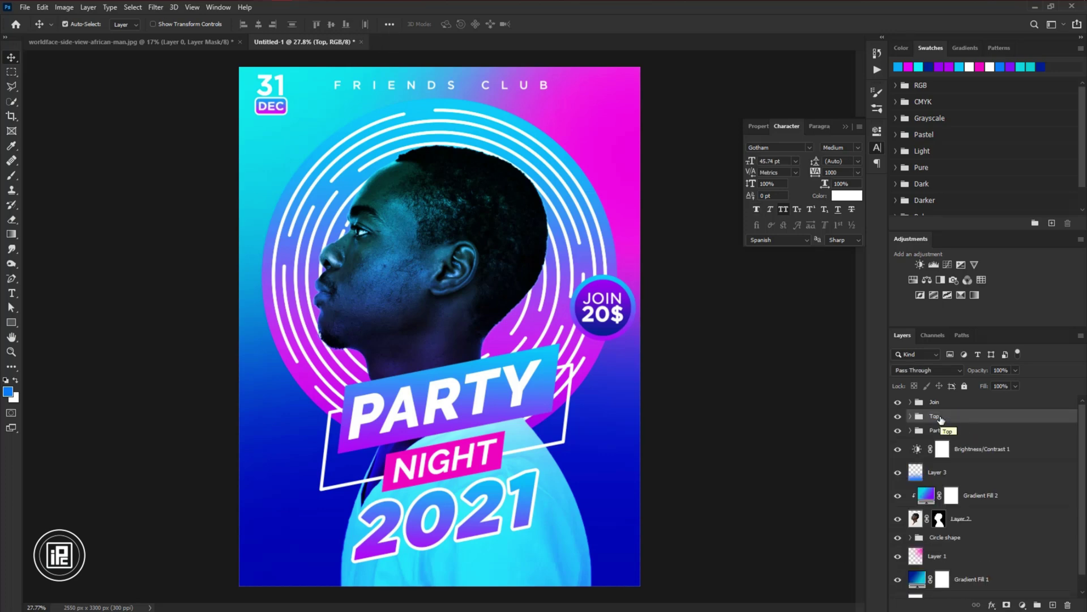
{"action": "left_click", "coordinate": [935, 402]}
{"action": "key", "text": "shift+Left"}
{"action": "key", "text": "shift+Left"}
{"action": "key", "text": "shift+Left"}
{"action": "left_click", "coordinate": [458, 91]}
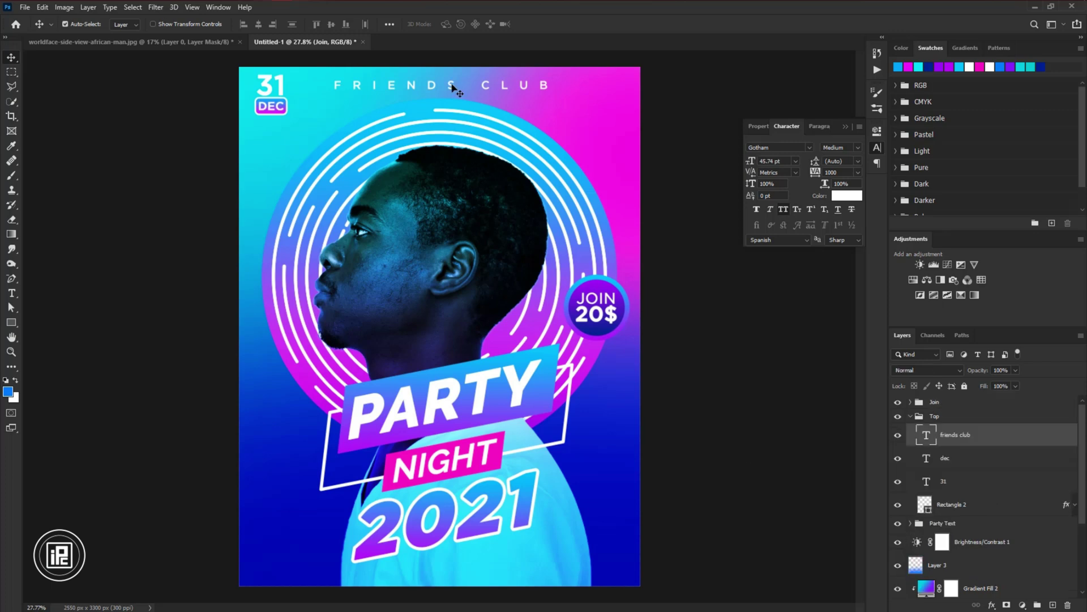
{"action": "left_click", "coordinate": [912, 417]}
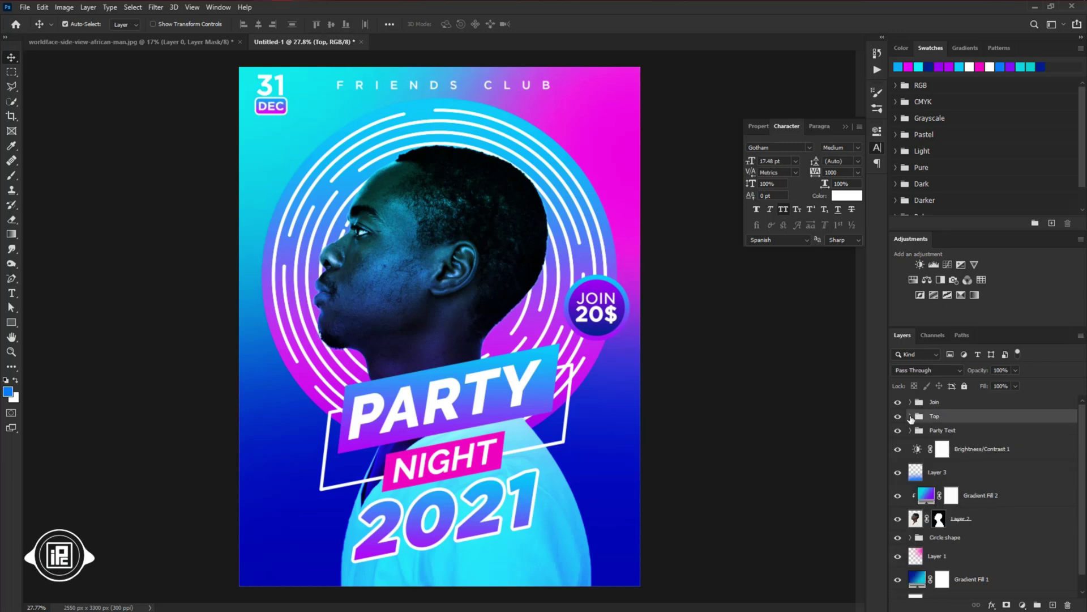
Switch to the Rectangle tool
{"action": "left_click", "coordinate": [11, 323]}
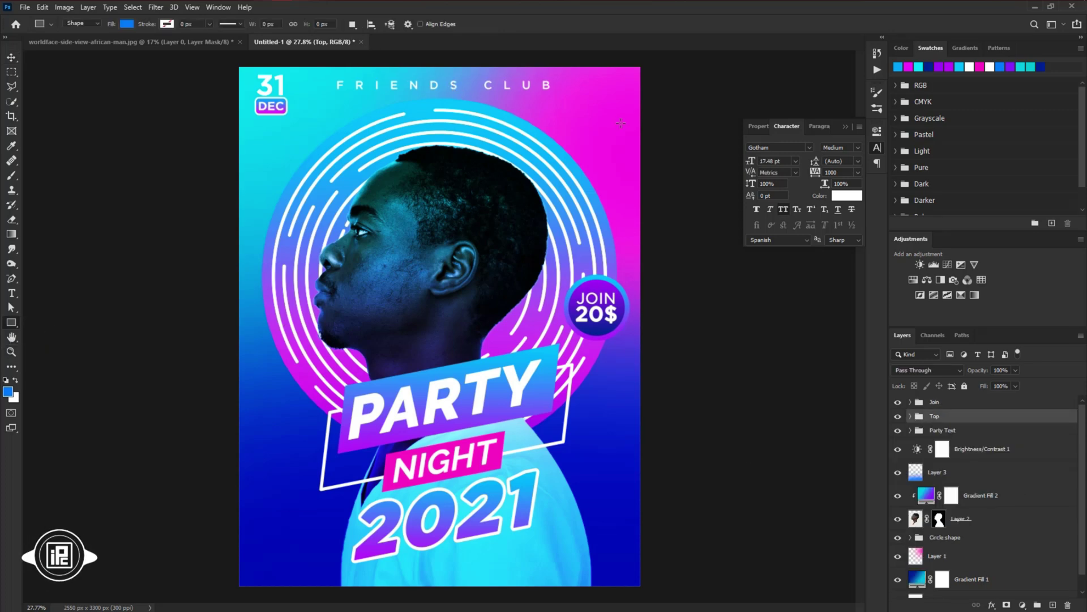
{"action": "scroll", "coordinate": [623, 90], "scroll_direction": "up", "scroll_amount": 3}
Draw a small white bar near the poster's top-right corner
{"action": "left_click_drag", "start_coordinate": [577, 124], "coordinate": [608, 131]}
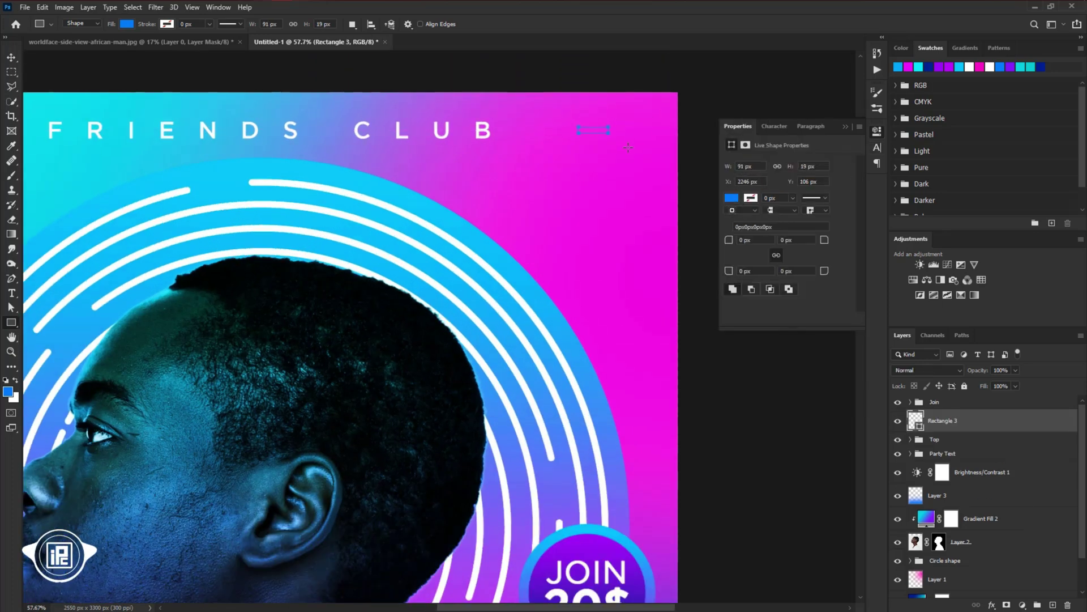
{"action": "left_click", "coordinate": [733, 201]}
{"action": "left_click", "coordinate": [733, 247]}
{"action": "key", "text": "v"}
{"action": "scroll", "coordinate": [601, 131], "scroll_direction": "up", "scroll_amount": 2}
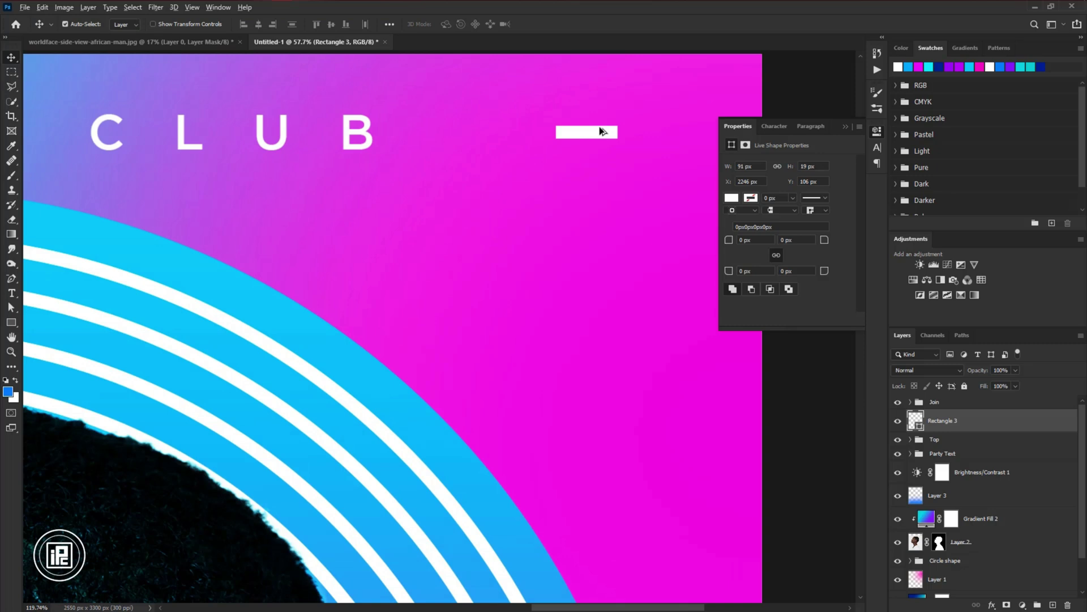
{"action": "scroll", "coordinate": [599, 131], "scroll_direction": "up", "scroll_amount": 1}
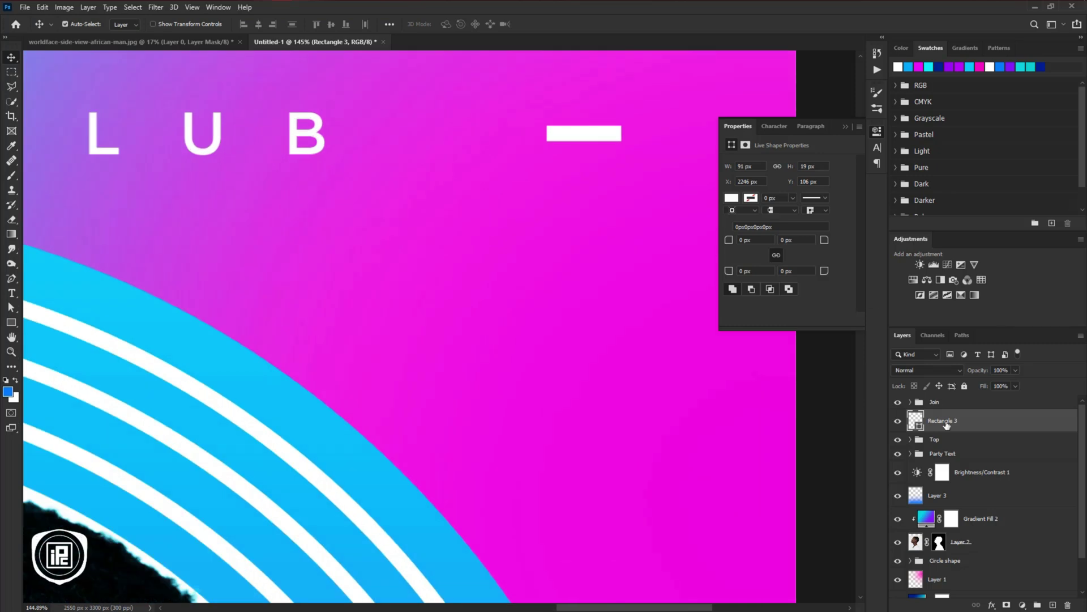
Turn the bar into an X: copy it upright, merge both bars, rotate 45°
{"action": "key", "text": "ctrl+j"}
{"action": "key", "text": "ctrl+t"}
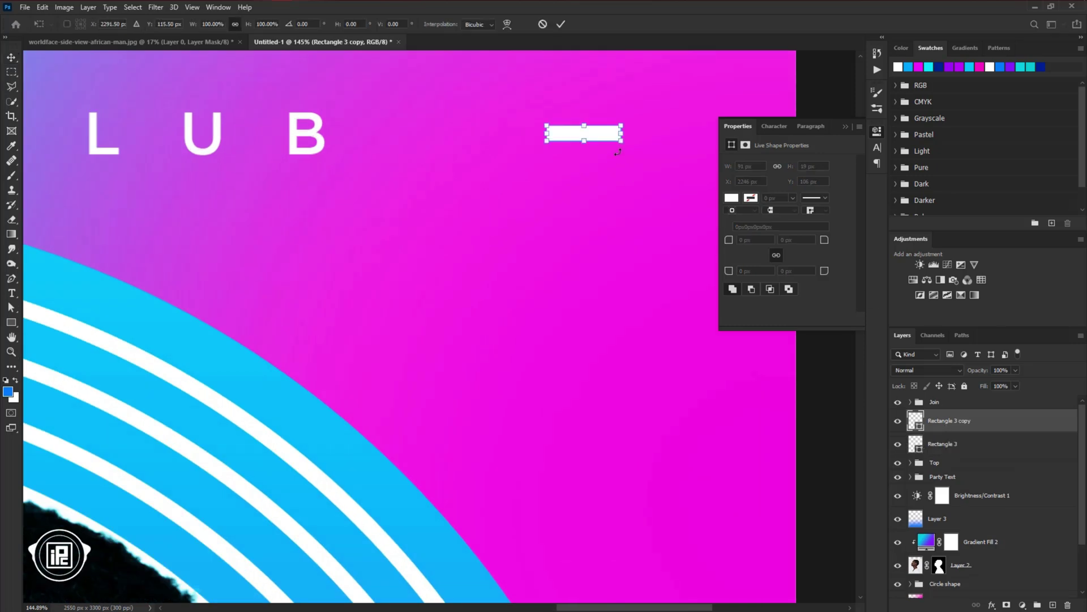
{"action": "mouse_move", "coordinate": [626, 148]}
{"action": "left_mouse_down"}
{"action": "mouse_move", "coordinate": [583, 197]}
{"action": "mouse_move", "coordinate": [571, 192]}
{"action": "left_mouse_up"}
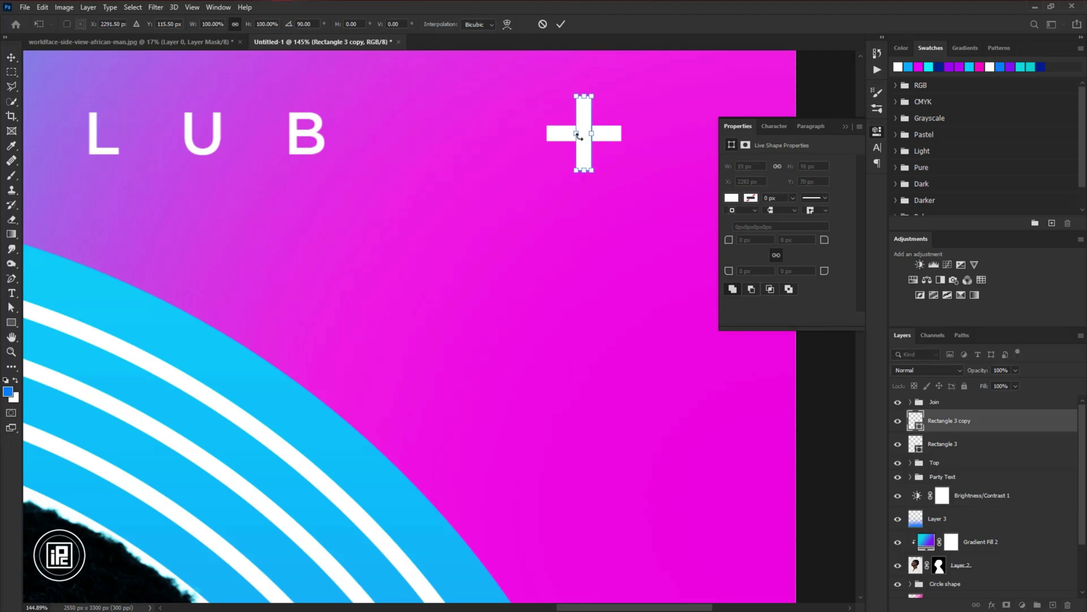
{"action": "left_click", "coordinate": [561, 27]}
{"action": "right_click", "coordinate": [949, 420]}
{"action": "left_click", "coordinate": [919, 471]}
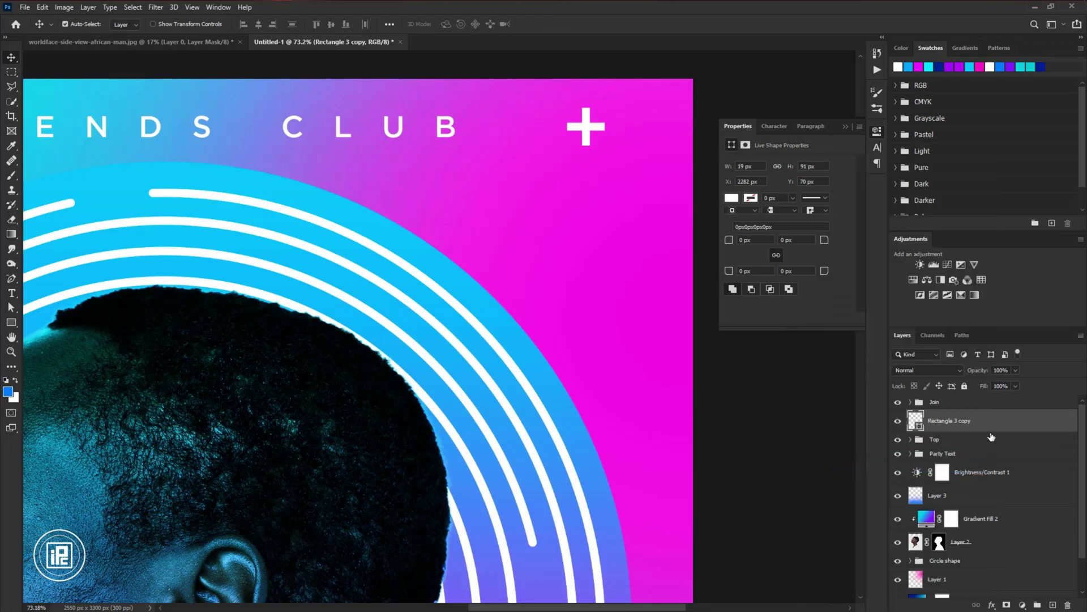
{"action": "key", "text": "ctrl+t"}
{"action": "mouse_move", "coordinate": [613, 152]}
{"action": "left_mouse_down"}
{"action": "mouse_move", "coordinate": [607, 165]}
{"action": "mouse_move", "coordinate": [667, 142]}
{"action": "mouse_move", "coordinate": [668, 293]}
{"action": "left_mouse_up"}
{"action": "key", "text": "Return"}
Merge the five X marks into one column and copy it to the bottom-left
{"action": "key", "text": "ctrl+0"}
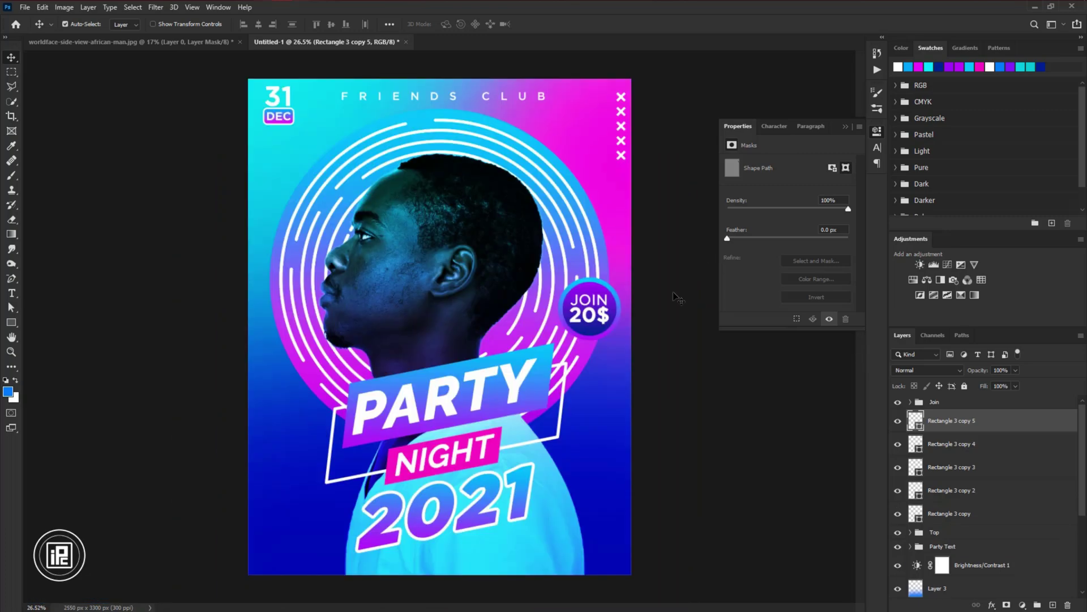
{"action": "left_click", "coordinate": [958, 515], "text": "shift"}
{"action": "right_click", "coordinate": [1020, 423]}
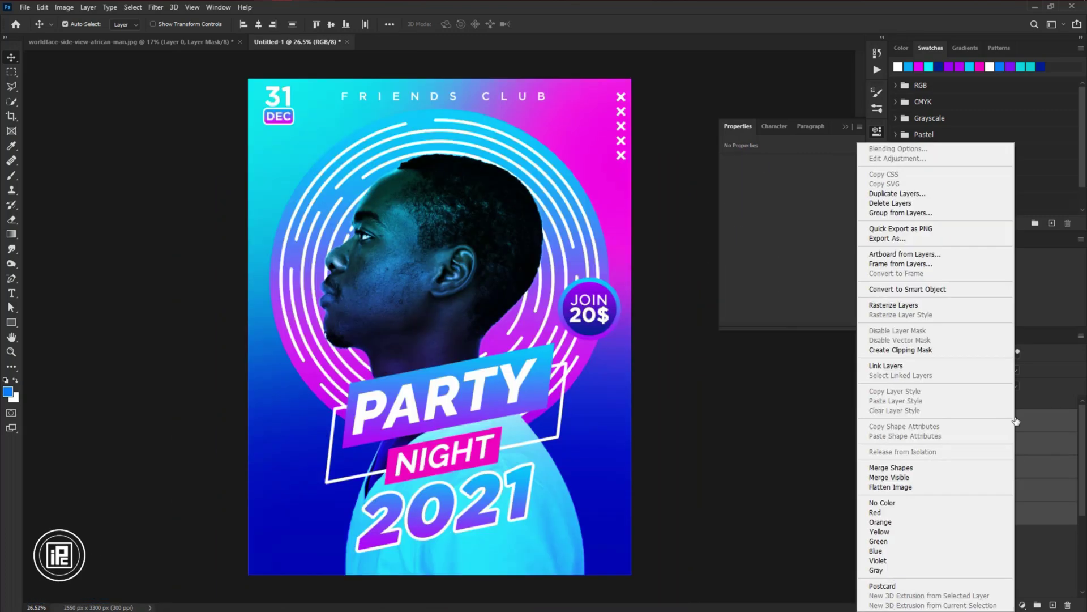
{"action": "left_click", "coordinate": [940, 469]}
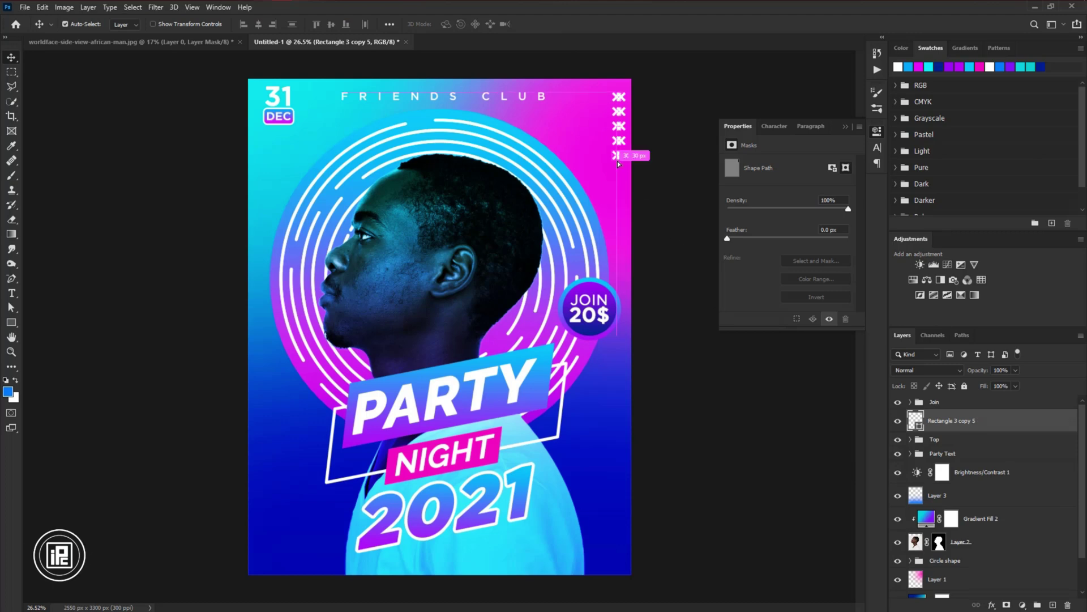
{"action": "left_click_drag", "start_coordinate": [621, 163], "coordinate": [261, 562]}
{"action": "scroll", "coordinate": [359, 323], "scroll_direction": "up", "scroll_amount": 1}
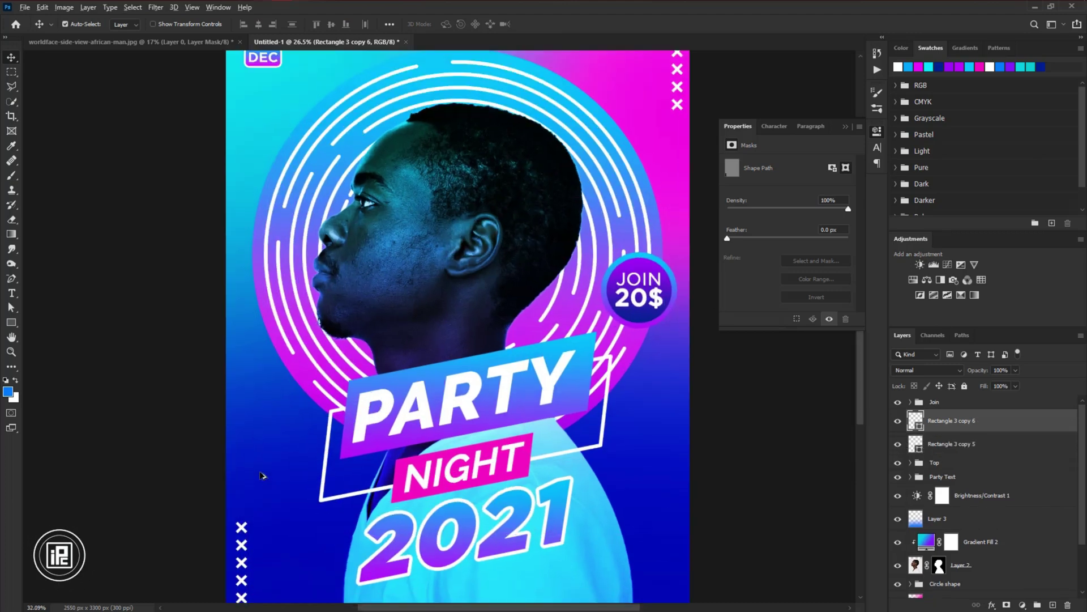
{"action": "scroll", "coordinate": [360, 323], "scroll_direction": "up", "scroll_amount": 2}
{"action": "scroll", "coordinate": [365, 318], "scroll_direction": "up", "scroll_amount": 1}
{"action": "scroll", "coordinate": [363, 317], "scroll_direction": "up", "scroll_amount": 2}
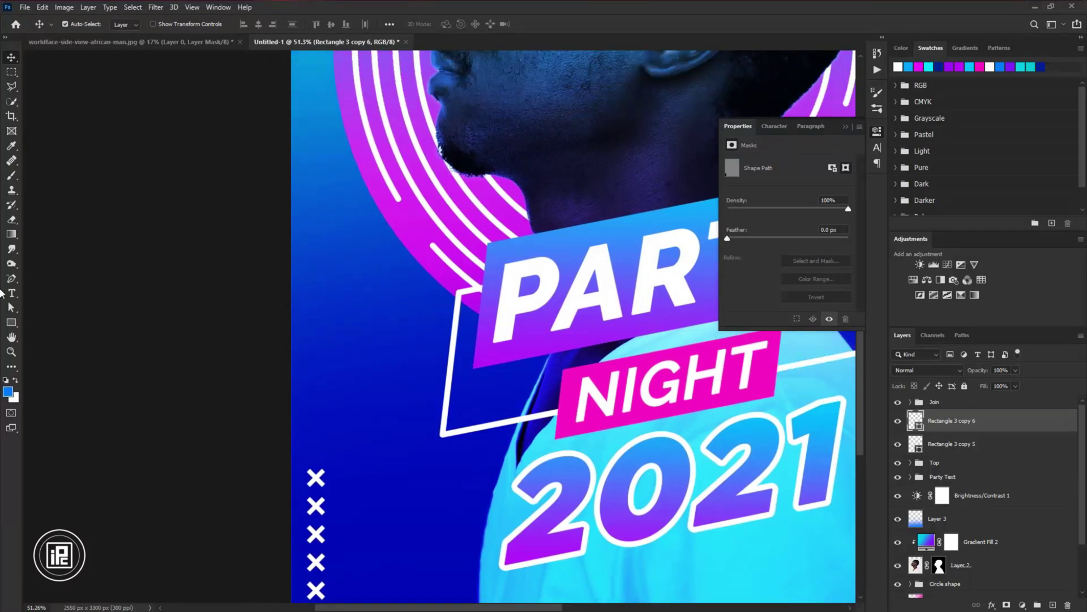
Draw a small white ellipse dot at the left with the Ellipse tool
{"action": "right_click", "coordinate": [12, 324]}
{"action": "left_click", "coordinate": [61, 340]}
{"action": "scroll", "coordinate": [323, 281], "scroll_direction": "up", "scroll_amount": 1}
{"action": "mouse_move", "coordinate": [302, 278]}
{"action": "left_mouse_down"}
{"action": "mouse_move", "coordinate": [313, 288]}
{"action": "mouse_move", "coordinate": [491, 286]}
{"action": "left_mouse_up"}
{"action": "key", "text": "v"}
{"action": "scroll", "coordinate": [293, 285], "scroll_direction": "up", "scroll_amount": 1}
{"action": "scroll", "coordinate": [988, 511], "scroll_direction": "down", "scroll_amount": 1}
{"action": "scroll", "coordinate": [978, 526], "scroll_direction": "down", "scroll_amount": 1}
Merge the dots into one row shape and copy it into additional rows
{"action": "left_click", "coordinate": [966, 551], "text": "shift"}
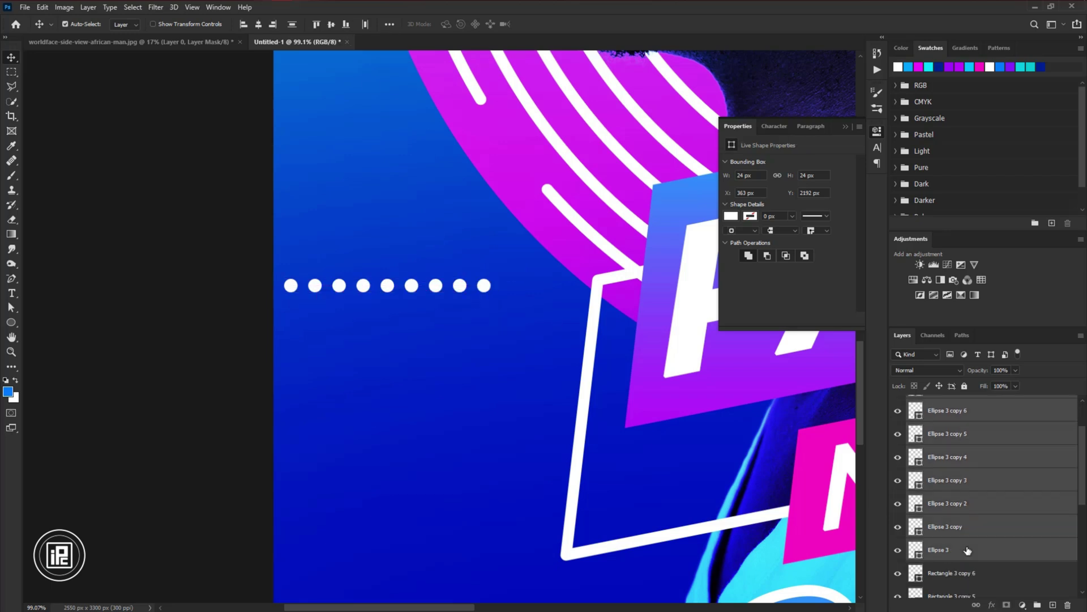
{"action": "right_click", "coordinate": [1038, 419]}
{"action": "left_click", "coordinate": [939, 467]}
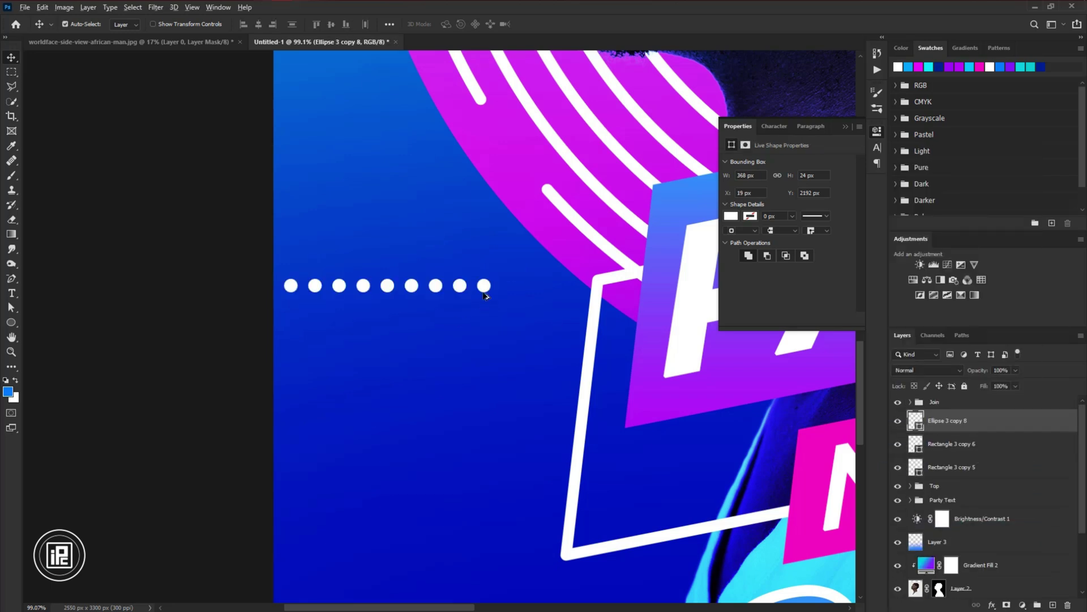
{"action": "left_click_drag", "start_coordinate": [485, 295], "coordinate": [485, 398]}
{"action": "scroll", "coordinate": [485, 314], "scroll_direction": "up", "scroll_amount": 2}
{"action": "scroll", "coordinate": [464, 363], "scroll_direction": "down", "scroll_amount": 5}
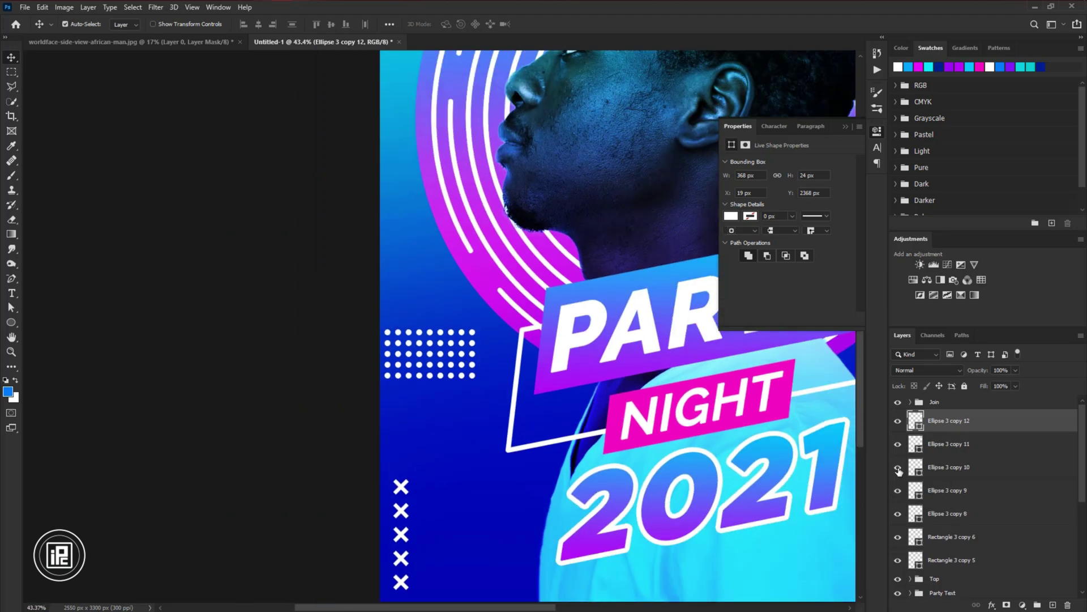
Merge the dot rows into one grid, rotate it and place it bottom-right
{"action": "left_click", "coordinate": [948, 513], "text": "shift"}
{"action": "right_click", "coordinate": [991, 427]}
{"action": "left_click", "coordinate": [879, 468]}
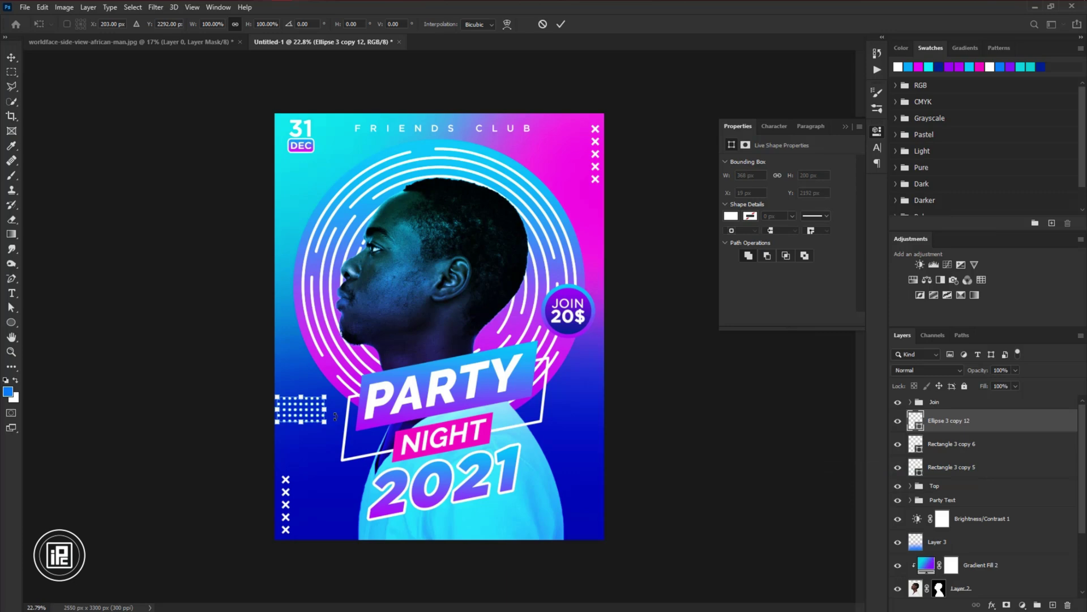
{"action": "mouse_move", "coordinate": [334, 417]}
{"action": "left_mouse_down"}
{"action": "mouse_move", "coordinate": [323, 446]}
{"action": "mouse_move", "coordinate": [588, 504]}
{"action": "mouse_move", "coordinate": [567, 467]}
{"action": "left_mouse_up"}
{"action": "left_click", "coordinate": [561, 24]}
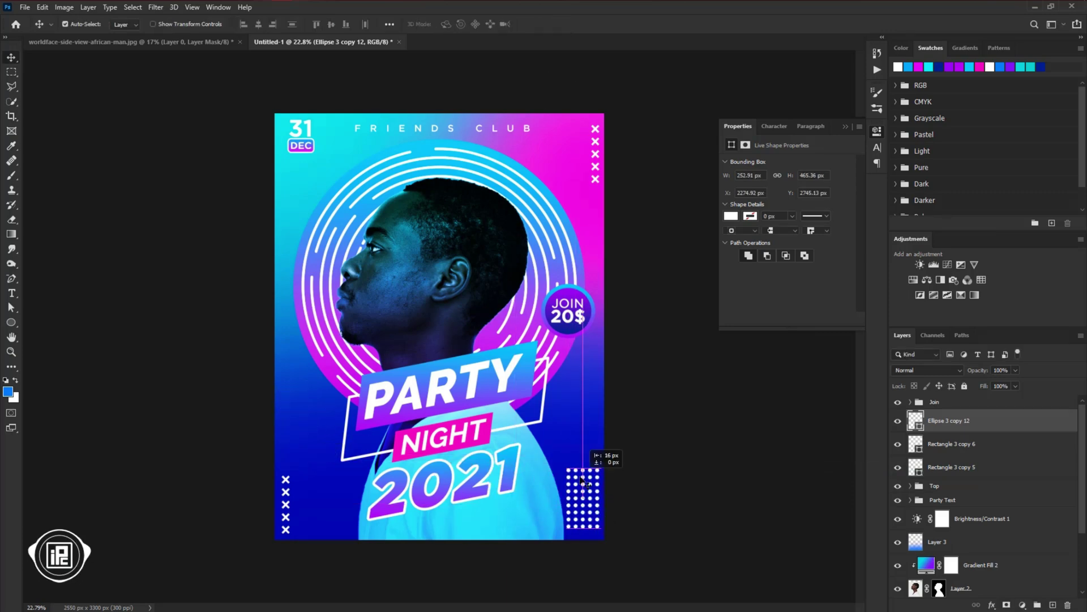
Copy the dot grid to the top right with Overlay blending, undoing a stray photo copy
{"action": "left_click_drag", "start_coordinate": [620, 388], "coordinate": [445, 466]}
{"action": "key", "text": "ctrl+z"}
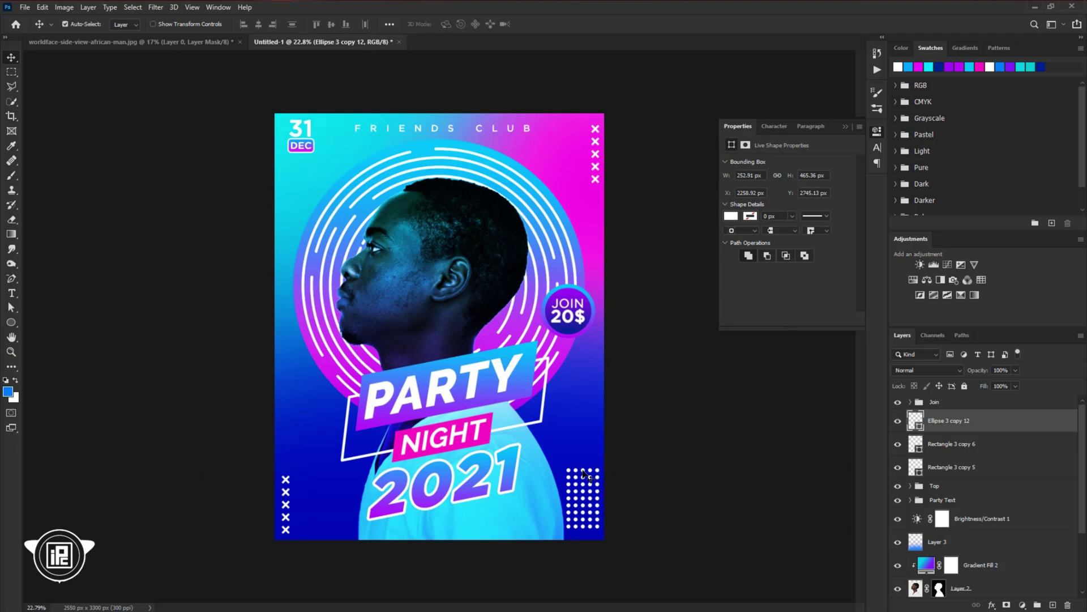
{"action": "mouse_move", "coordinate": [578, 476]}
{"action": "left_mouse_down"}
{"action": "mouse_move", "coordinate": [272, 235]}
{"action": "mouse_move", "coordinate": [271, 269]}
{"action": "mouse_move", "coordinate": [606, 156]}
{"action": "left_mouse_up"}
{"action": "left_click", "coordinate": [934, 370]}
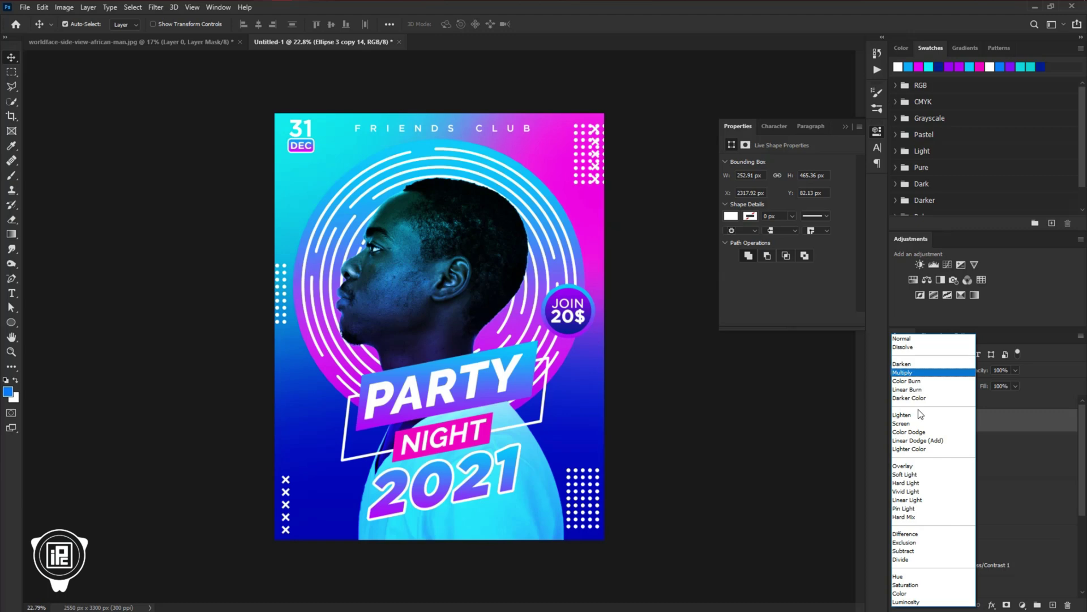
{"action": "left_click", "coordinate": [935, 459]}
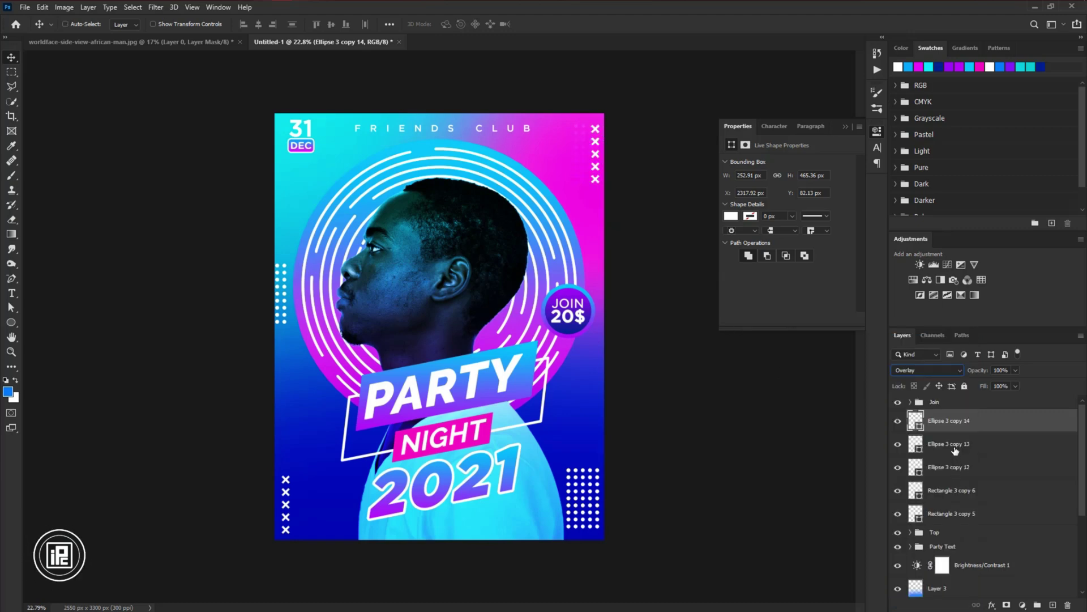
Place a 90°-rotated Soft Light dot grid copy at top centre, above FRIENDS CLUB
{"action": "key", "text": "ctrl+j"}
{"action": "key", "text": "ctrl+j"}
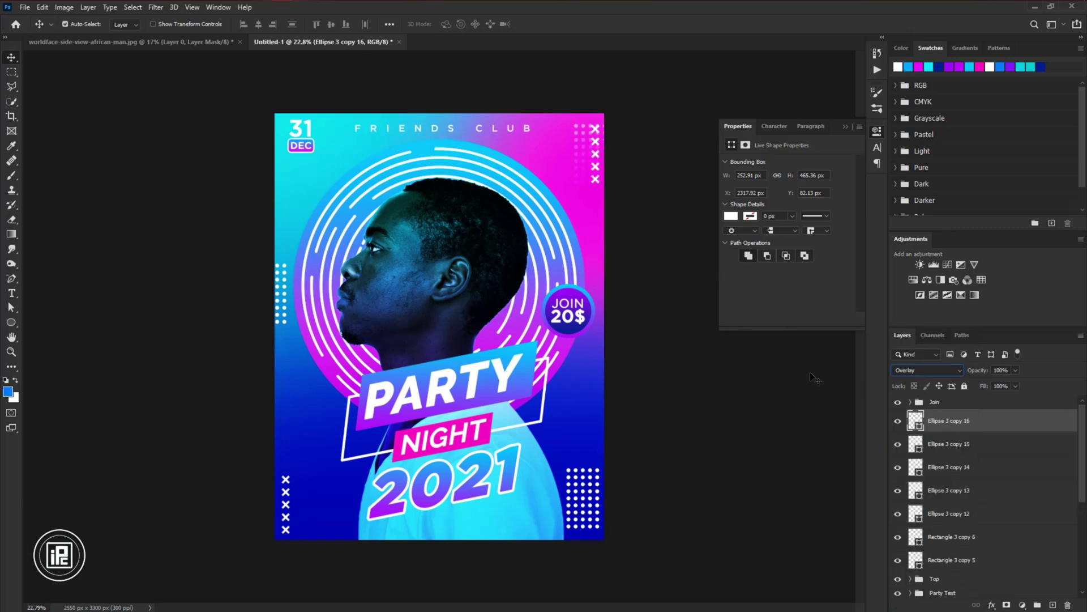
{"action": "left_click_drag", "start_coordinate": [510, 122], "coordinate": [354, 74]}
{"action": "key", "text": "ctrl+t"}
{"action": "left_click_drag", "start_coordinate": [437, 127], "coordinate": [472, 102]}
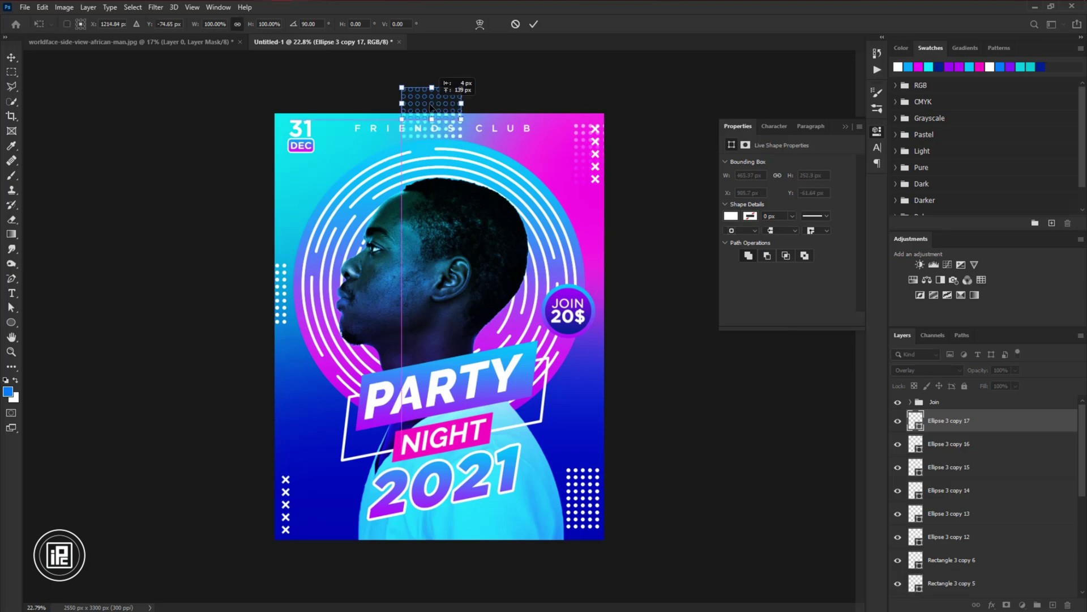
{"action": "scroll", "coordinate": [438, 140], "scroll_direction": "up", "scroll_amount": 2, "text": "alt"}
{"action": "left_click", "coordinate": [534, 23]}
{"action": "scroll", "coordinate": [442, 340], "scroll_direction": "up", "scroll_amount": 2}
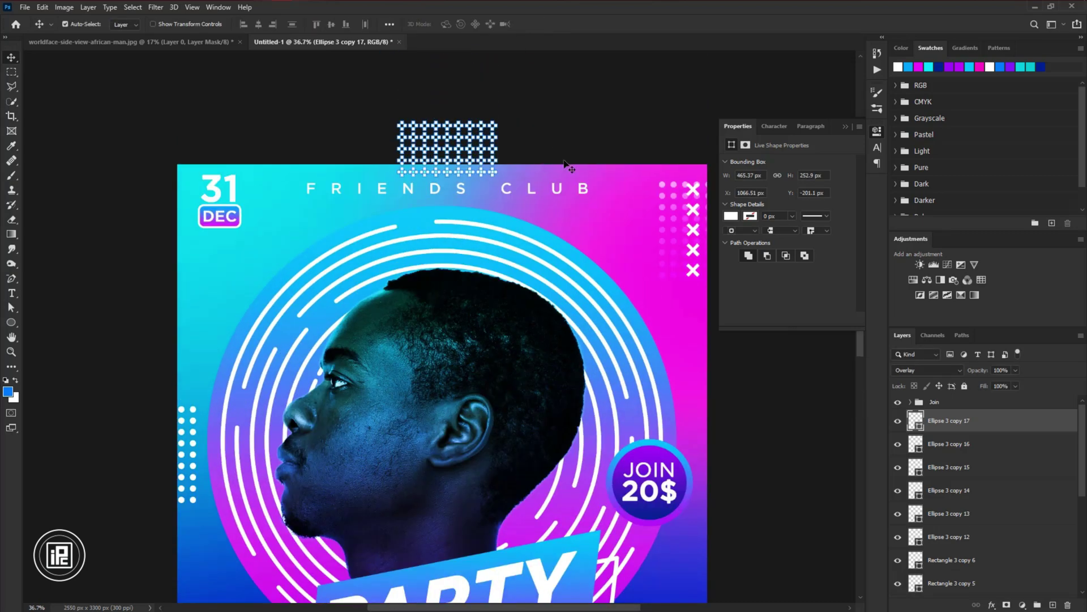
{"action": "left_click_drag", "start_coordinate": [475, 172], "coordinate": [498, 173]}
{"action": "left_click", "coordinate": [928, 370]}
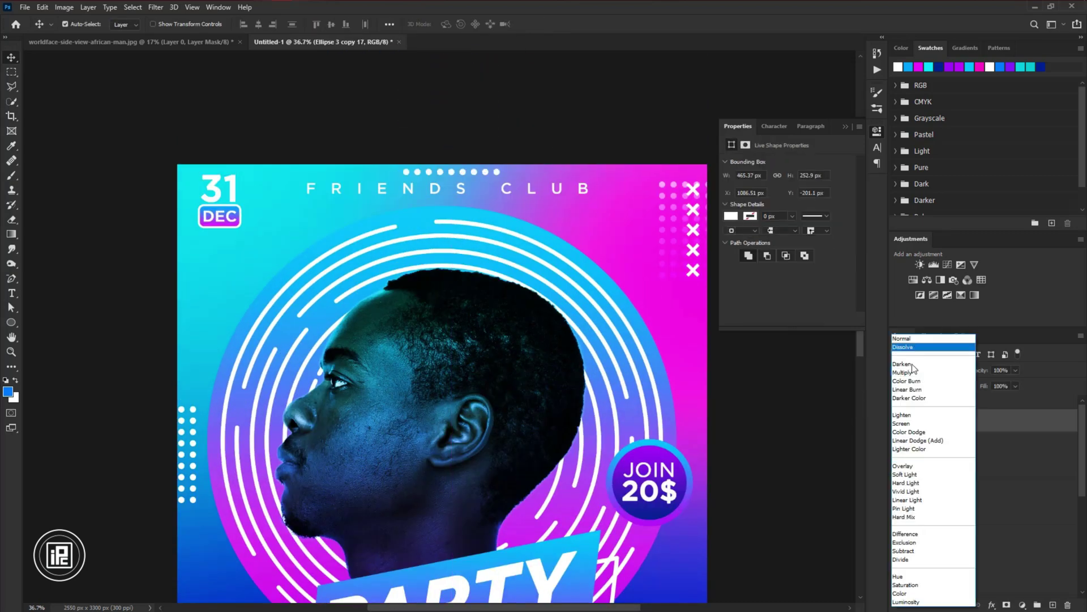
{"action": "left_click", "coordinate": [927, 480]}
Add a 90°-rotated Overlay dot grid copy at the upper left
{"action": "left_click_drag", "start_coordinate": [197, 415], "coordinate": [221, 240]}
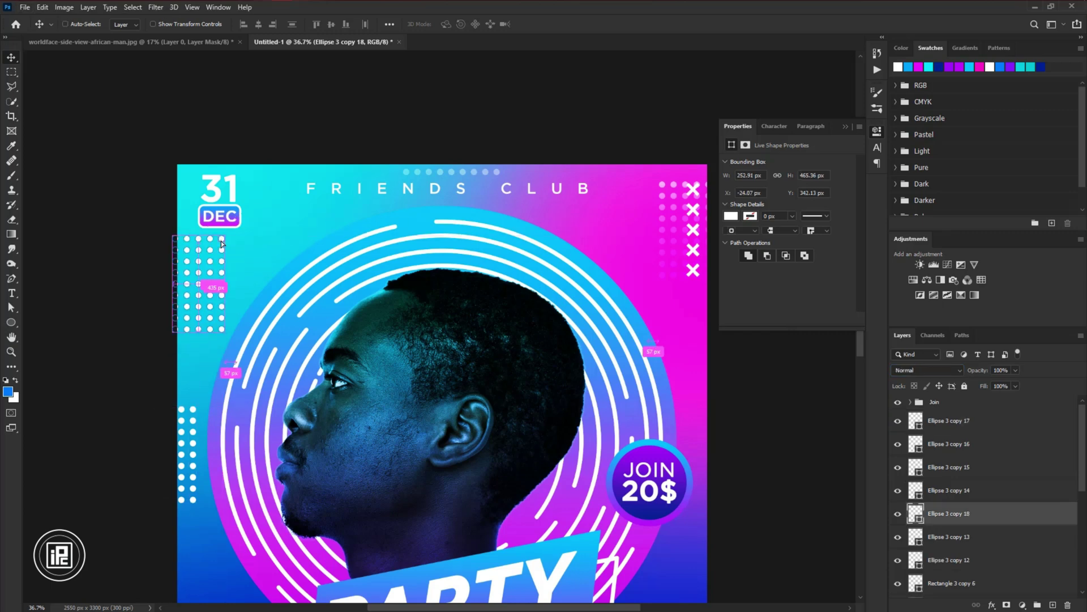
{"action": "key", "text": "ctrl+t"}
{"action": "left_click_drag", "start_coordinate": [226, 344], "coordinate": [321, 211]}
{"action": "key", "text": "Return"}
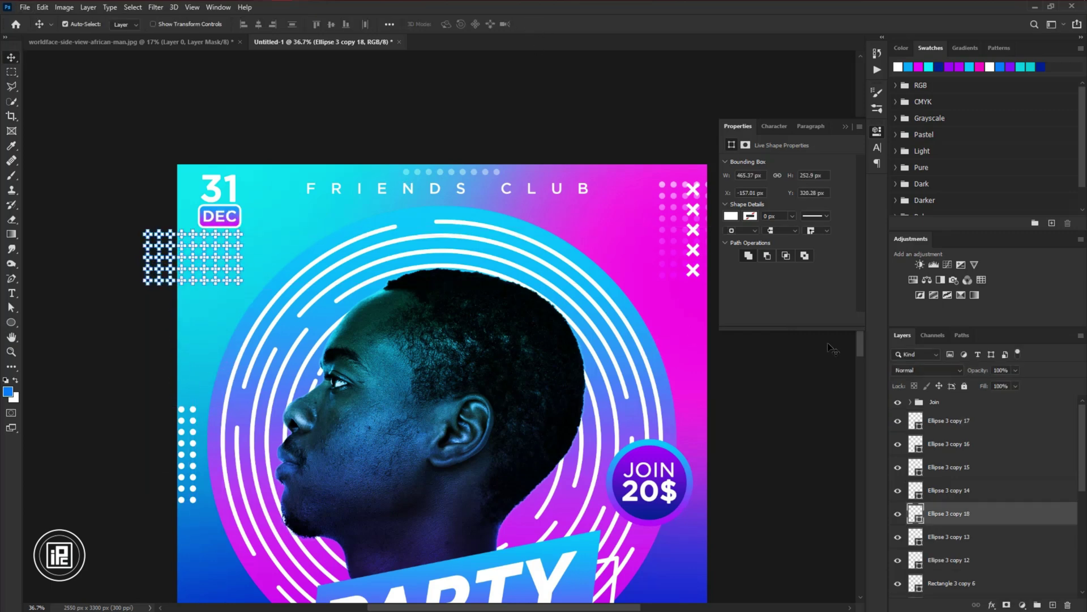
{"action": "left_click", "coordinate": [928, 370]}
{"action": "left_click", "coordinate": [926, 469]}
Drop more dot grid copies beside the JOIN 20$ badge and at the left edge
{"action": "left_click_drag", "start_coordinate": [225, 336], "coordinate": [746, 525], "text": "alt"}
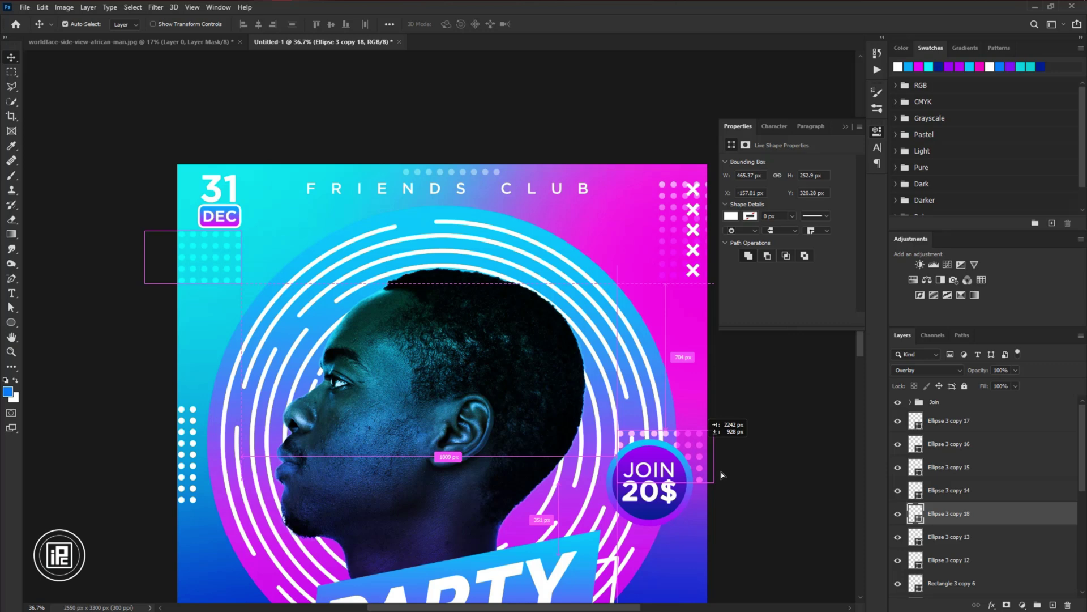
{"action": "scroll", "coordinate": [509, 482], "scroll_direction": "down", "scroll_amount": 3, "text": "alt"}
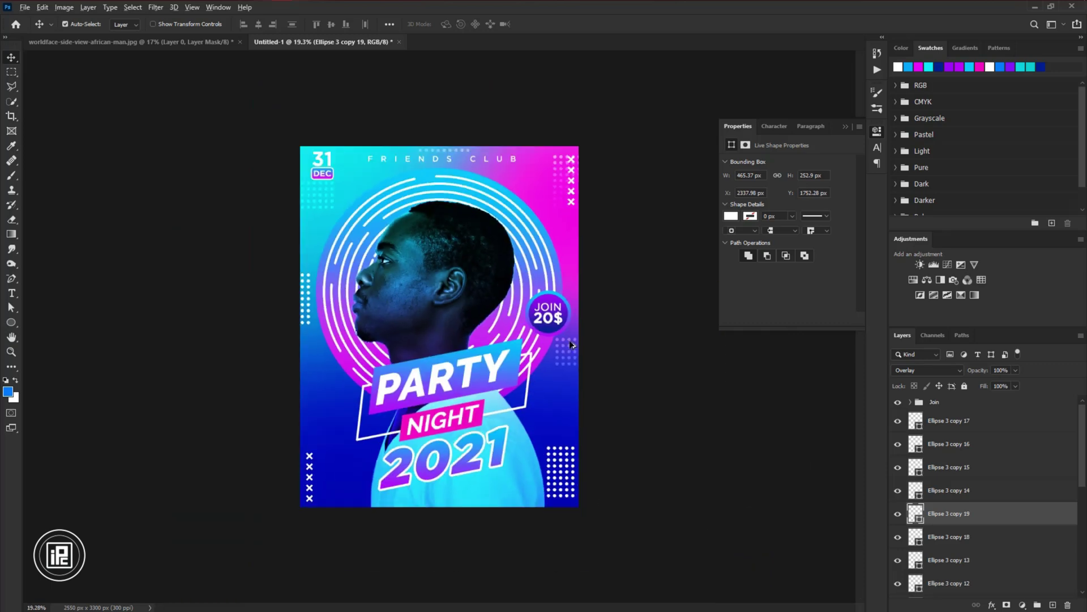
{"action": "left_click_drag", "start_coordinate": [572, 345], "coordinate": [331, 465], "text": "alt"}
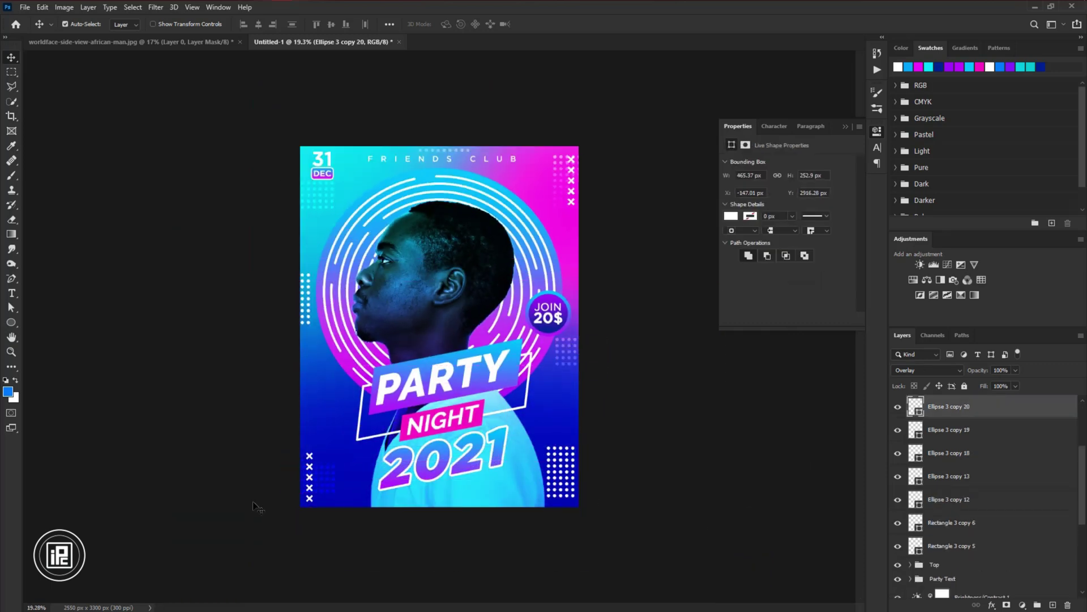
{"action": "scroll", "coordinate": [208, 353], "scroll_direction": "up", "scroll_amount": 1, "text": "alt"}
{"action": "left_click", "coordinate": [877, 131]}
{"action": "scroll", "coordinate": [595, 340], "scroll_direction": "up", "scroll_amount": 2, "text": "alt"}
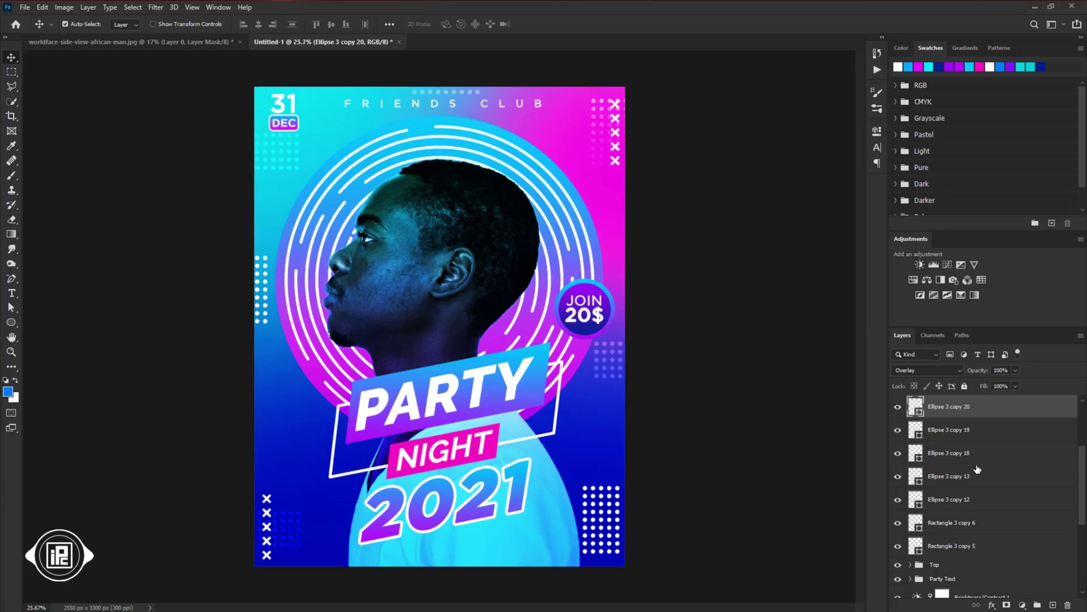
{"action": "scroll", "coordinate": [977, 469], "scroll_direction": "up", "scroll_amount": 2}
{"action": "scroll", "coordinate": [977, 469], "scroll_direction": "up", "scroll_amount": 1}
Group all the dot grid and X shape layers into the Shapes group
{"action": "left_click", "coordinate": [959, 431]}
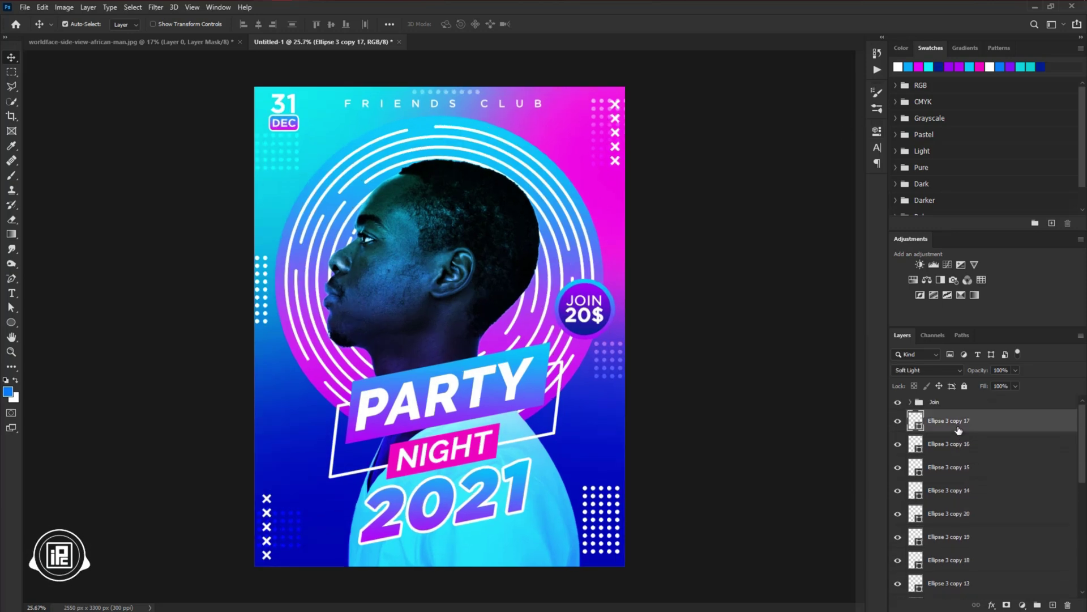
{"action": "scroll", "coordinate": [961, 451], "scroll_direction": "down", "scroll_amount": 2}
{"action": "scroll", "coordinate": [962, 463], "scroll_direction": "down", "scroll_amount": 2}
{"action": "scroll", "coordinate": [962, 476], "scroll_direction": "down", "scroll_amount": 2}
{"action": "left_click", "coordinate": [958, 472], "text": "shift"}
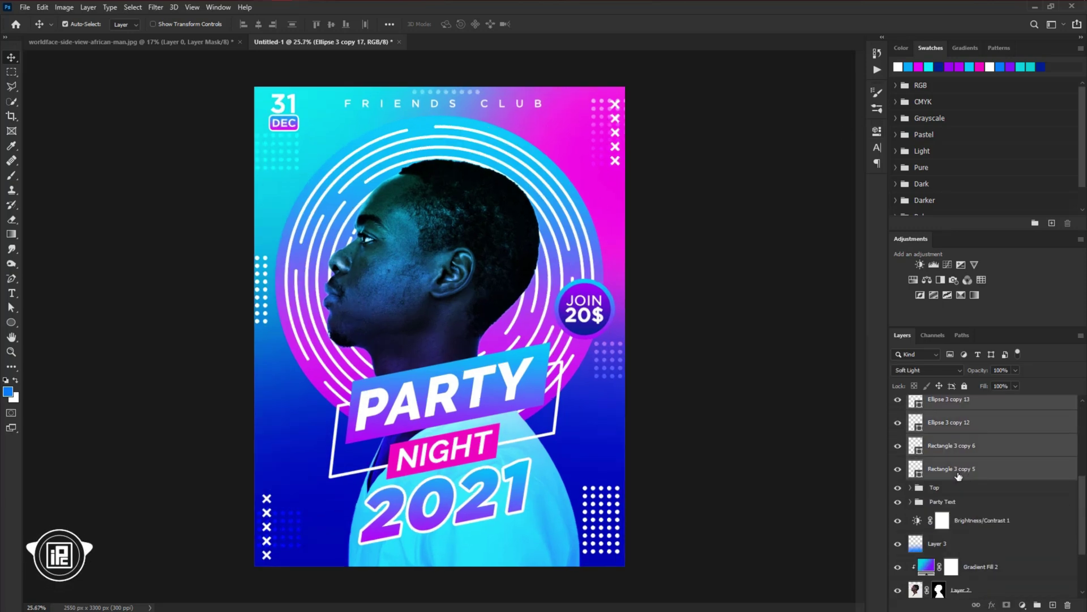
{"action": "key", "text": "ctrl+g"}
{"action": "scroll", "coordinate": [943, 433], "scroll_direction": "up", "scroll_amount": 1}
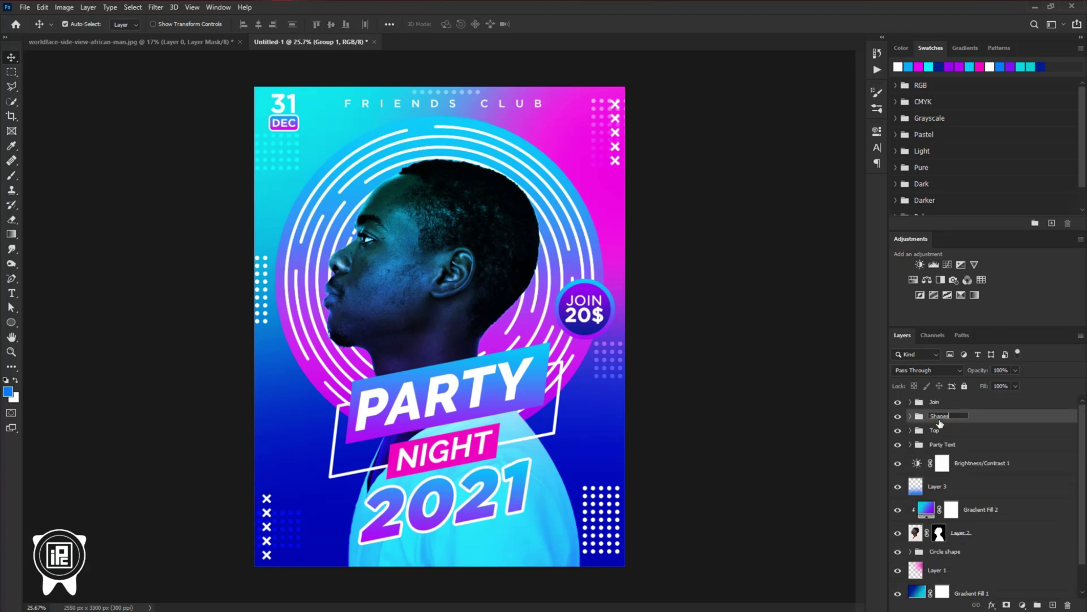
Group Brightness/Contrast 1 through Gradient Fill 1 for the Model and BG group
{"action": "left_click", "coordinate": [982, 464]}
{"action": "left_click", "coordinate": [972, 592], "text": "shift"}
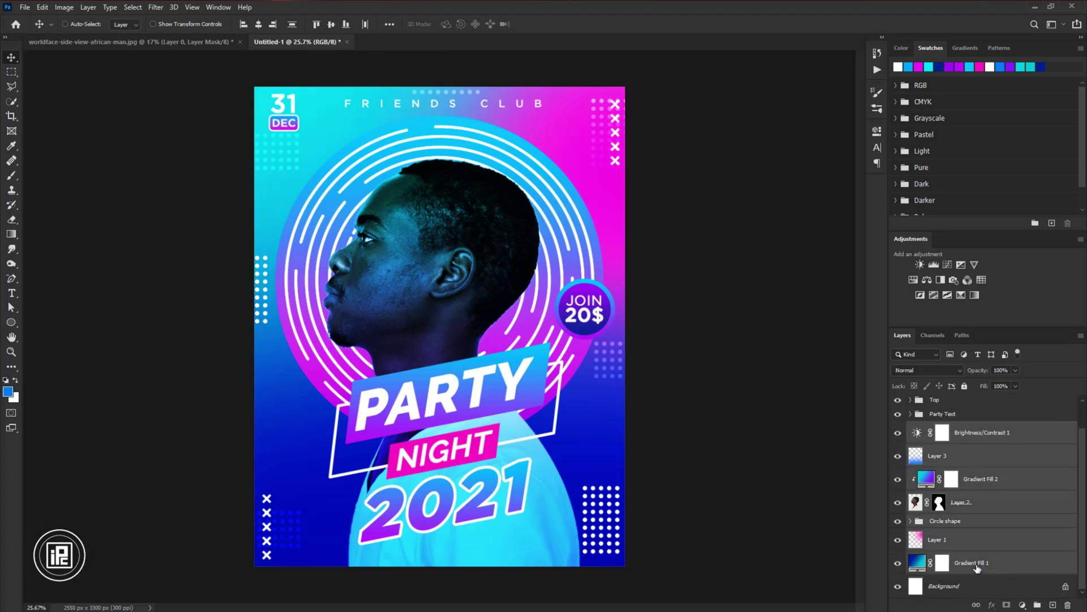
{"action": "key", "text": "ctrl+g"}
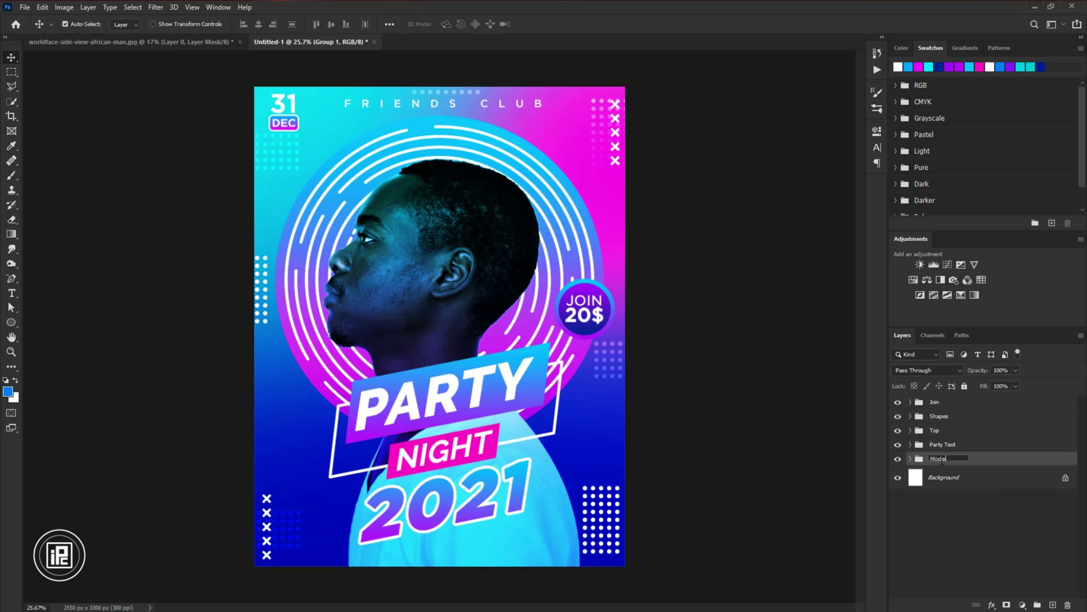